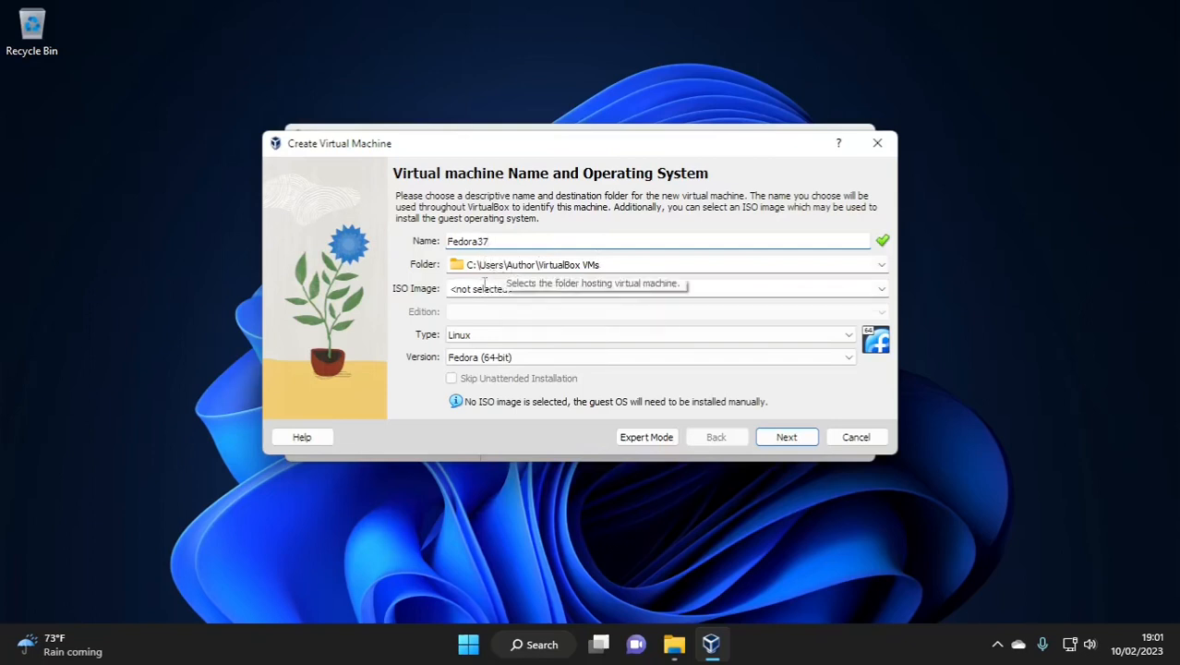
Step: Use Fedora-LXDE-Live-x86_64-37-1.7.iso from Downloads as the installation image and continue
left_click(881, 289)
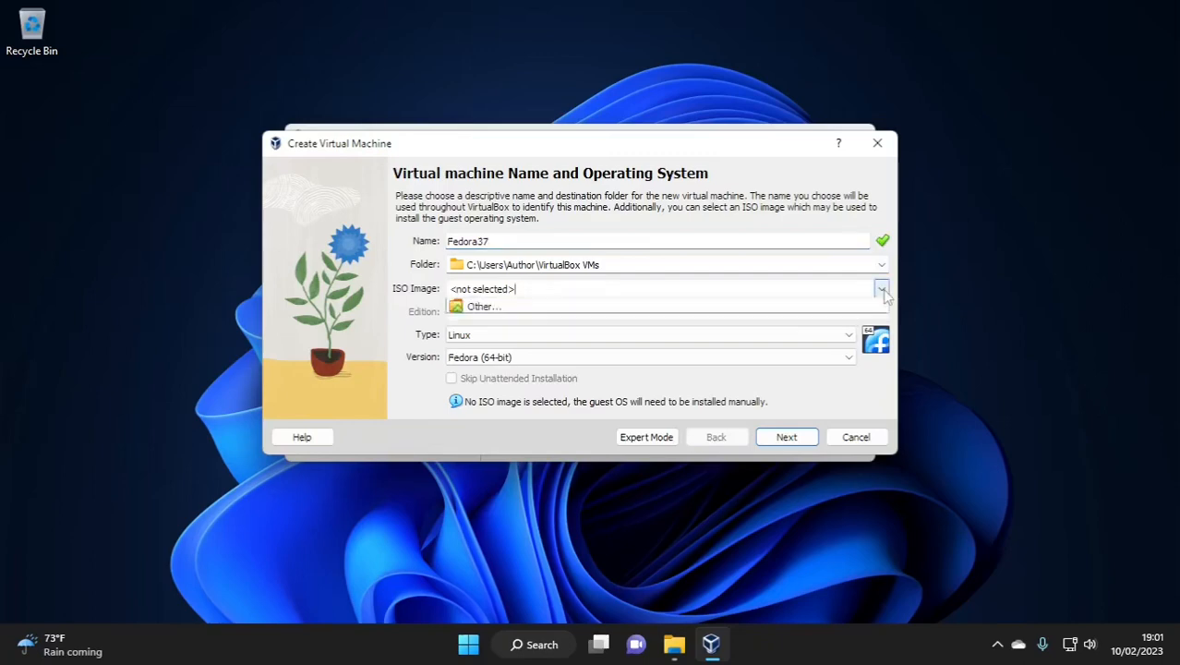
left_click(711, 321)
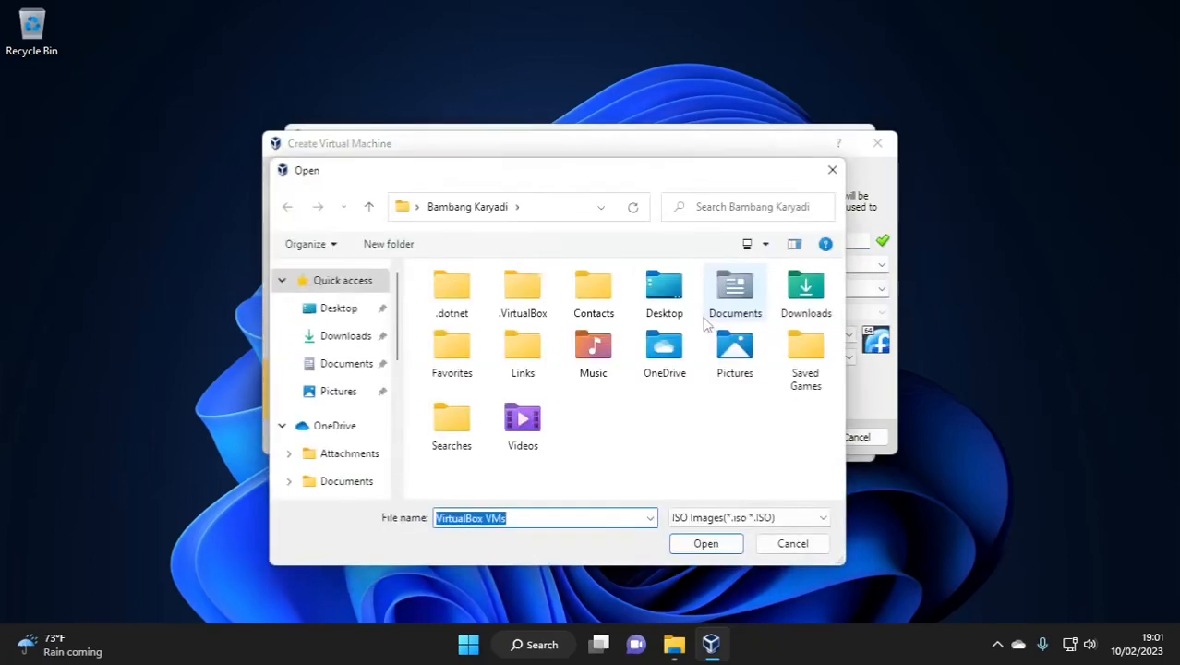
left_click(345, 335)
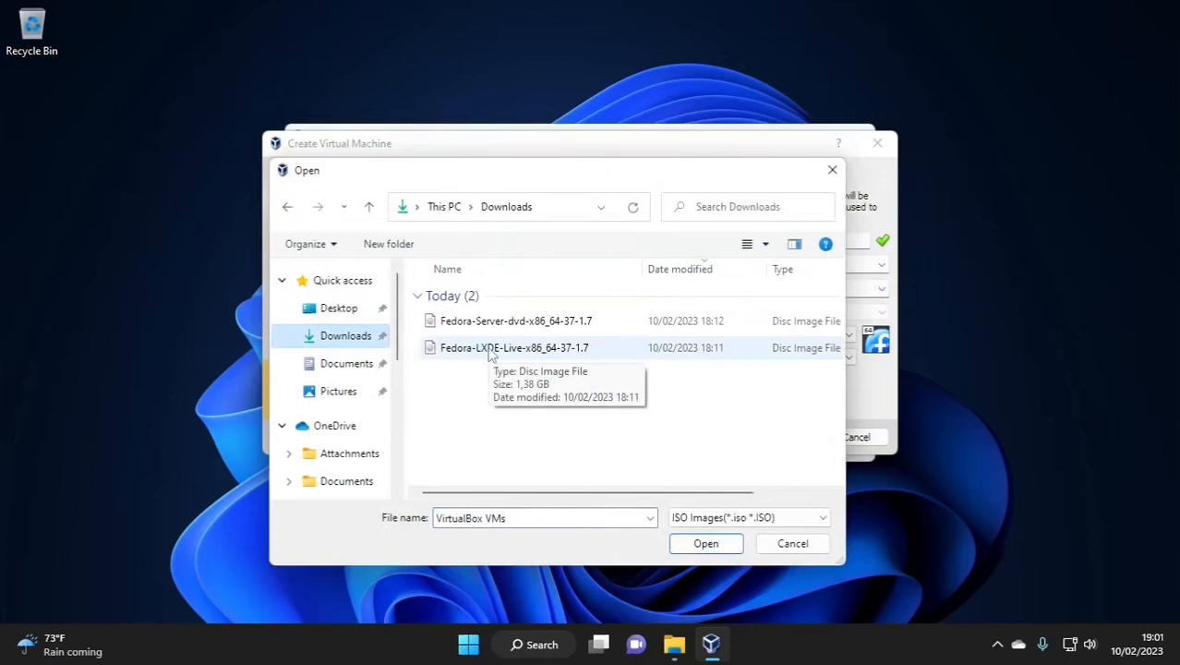
left_click(492, 350)
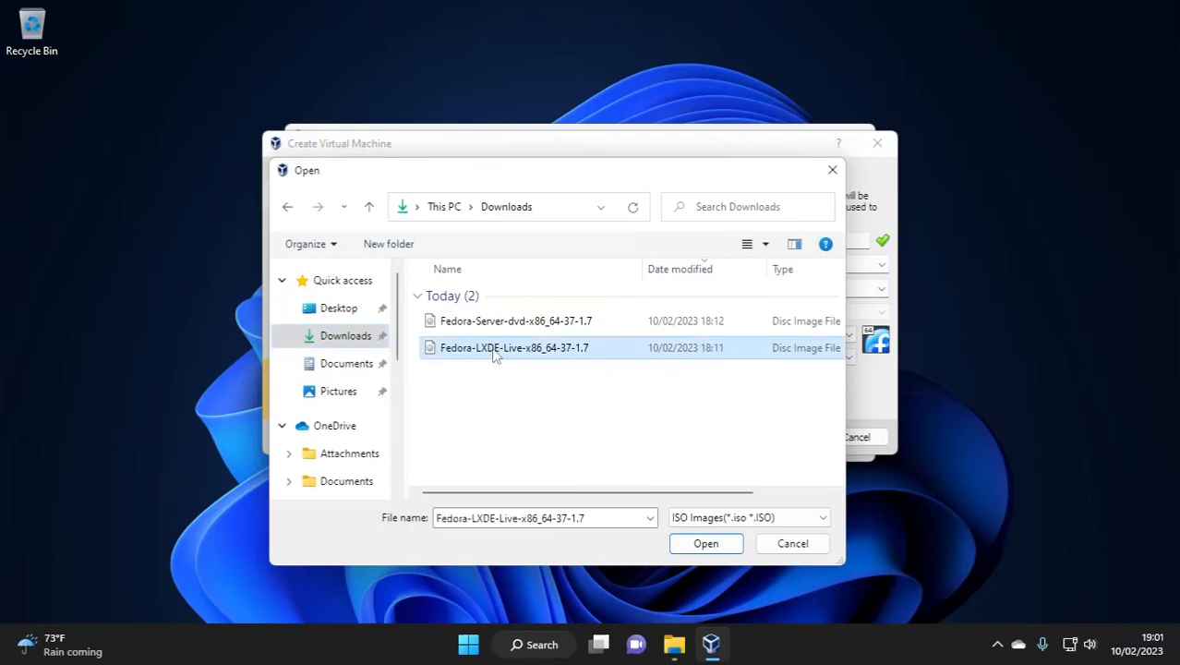
left_click(706, 544)
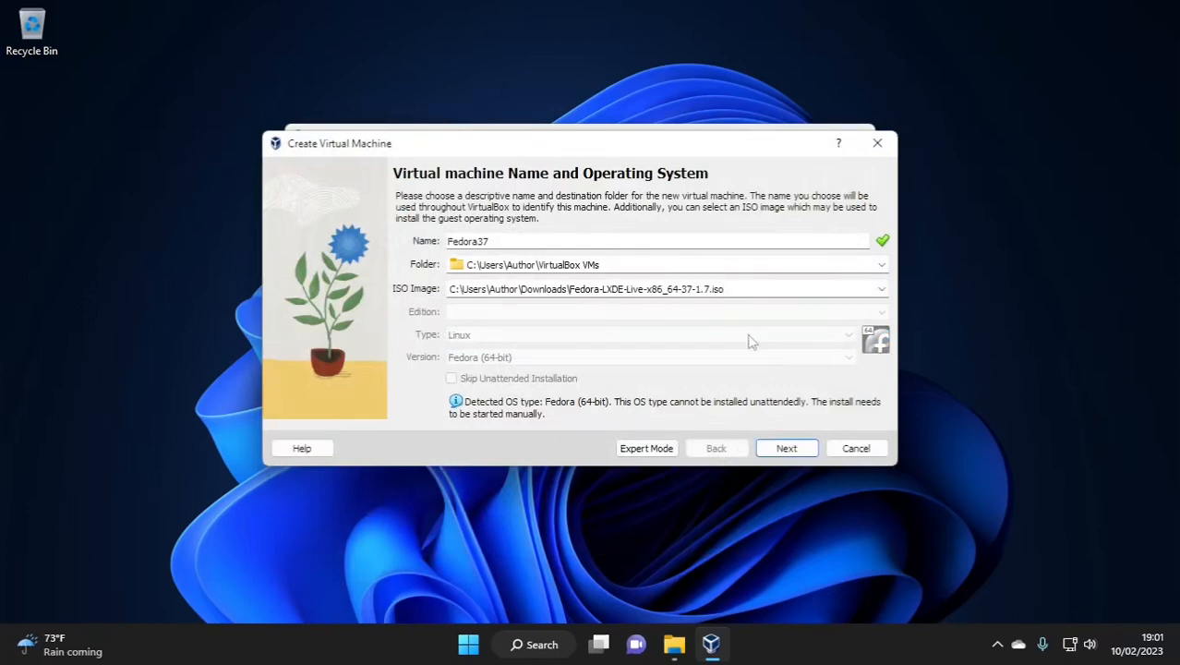
left_click(785, 449)
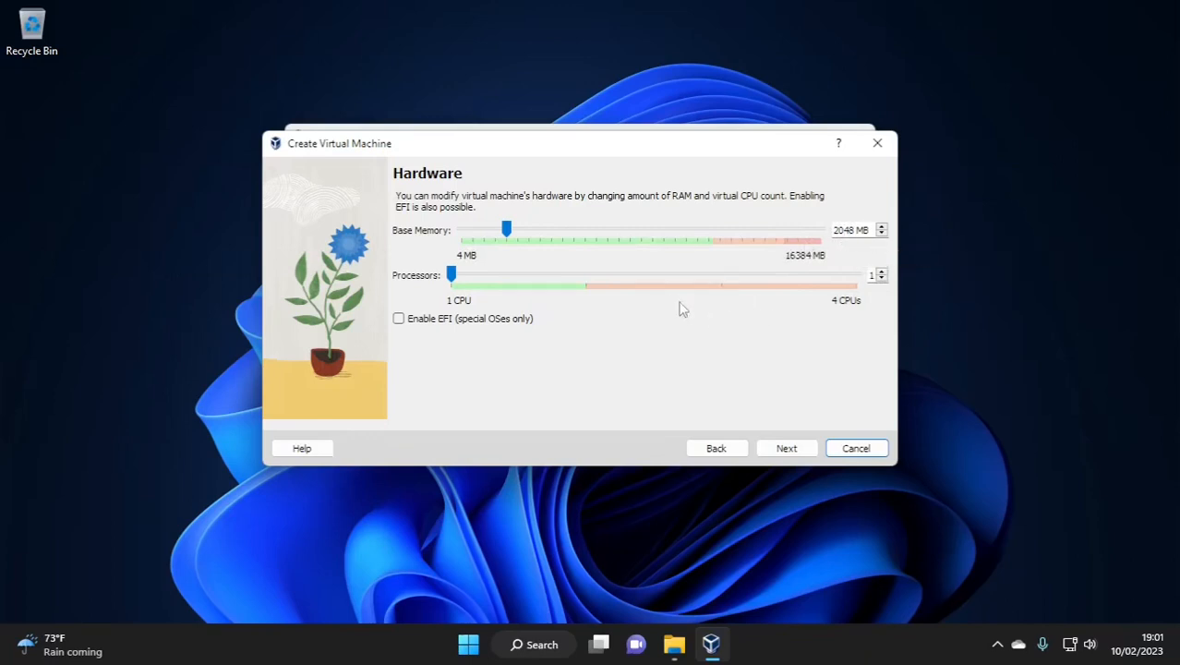
Step: Give the VM 2 processors and a pre-allocated 25 GB virtual disk
left_click(882, 271)
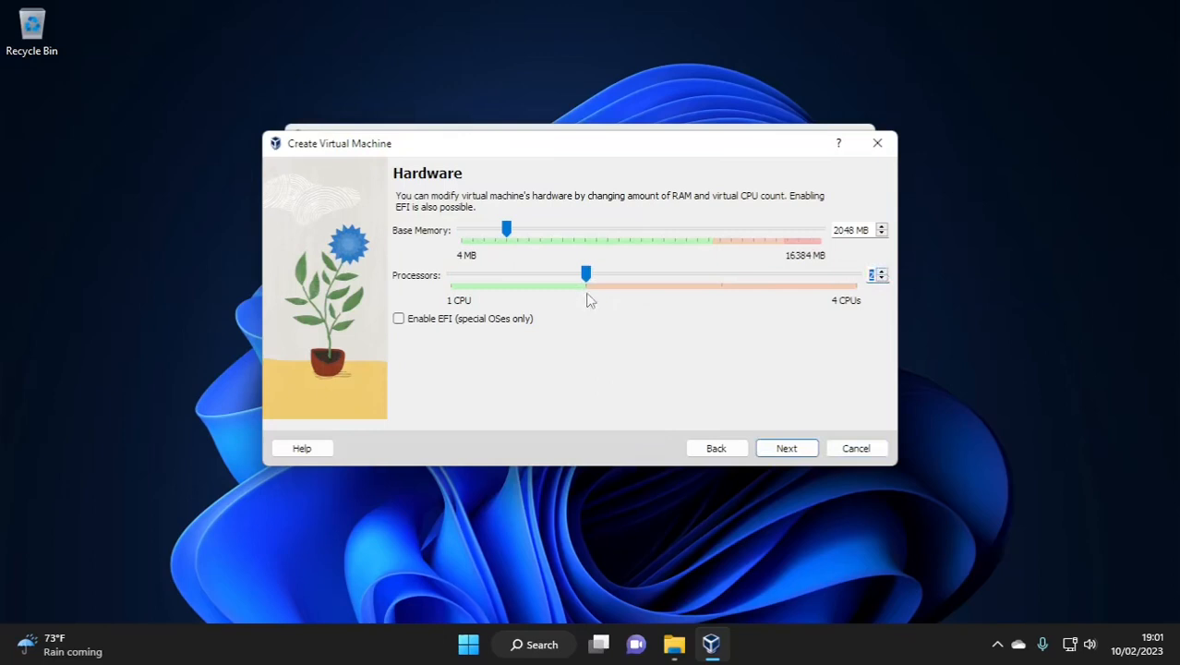
left_click(787, 448)
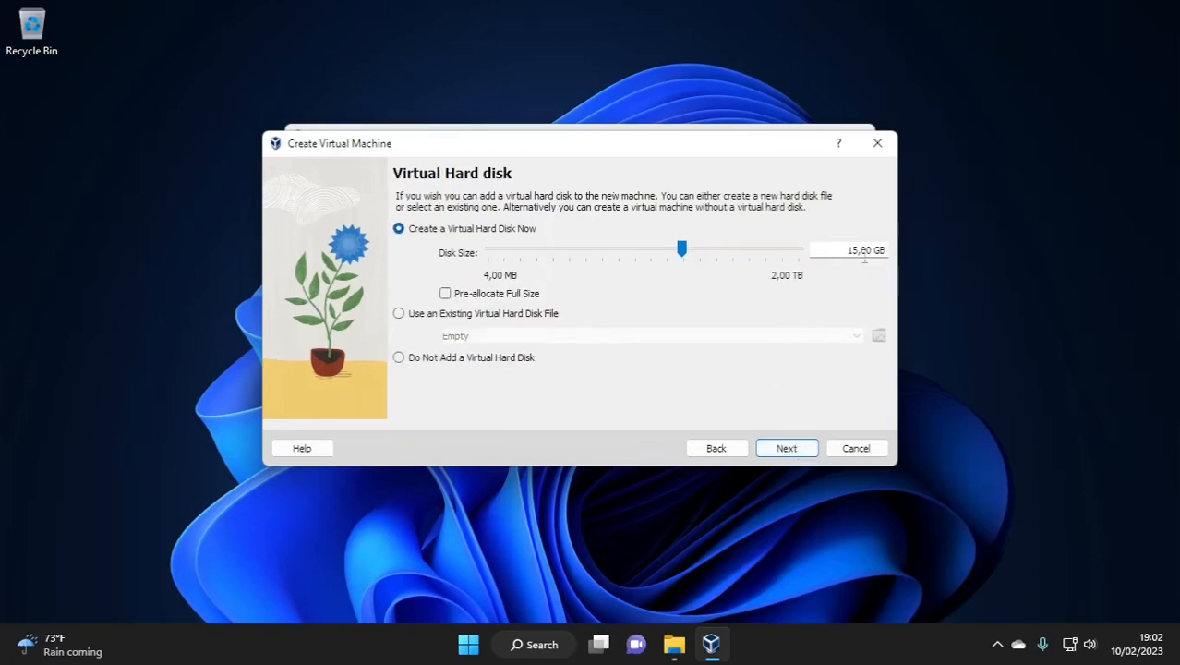
left_click_drag(852, 251, 831, 251)
type("2")
left_click(482, 296)
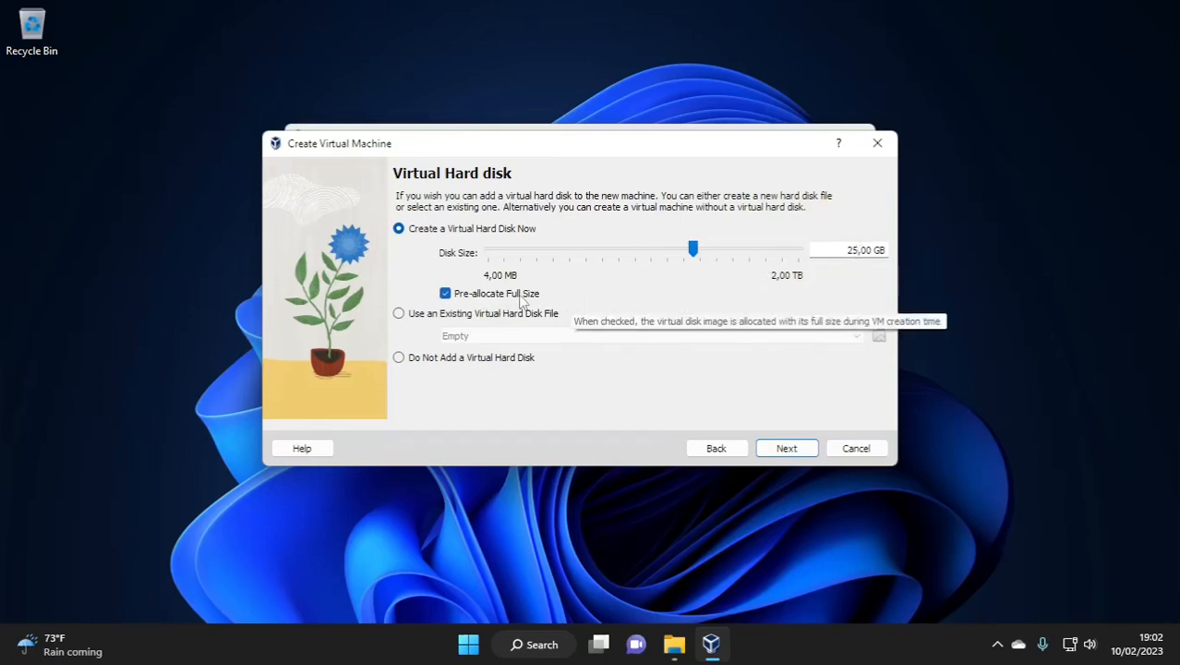
left_click(802, 453)
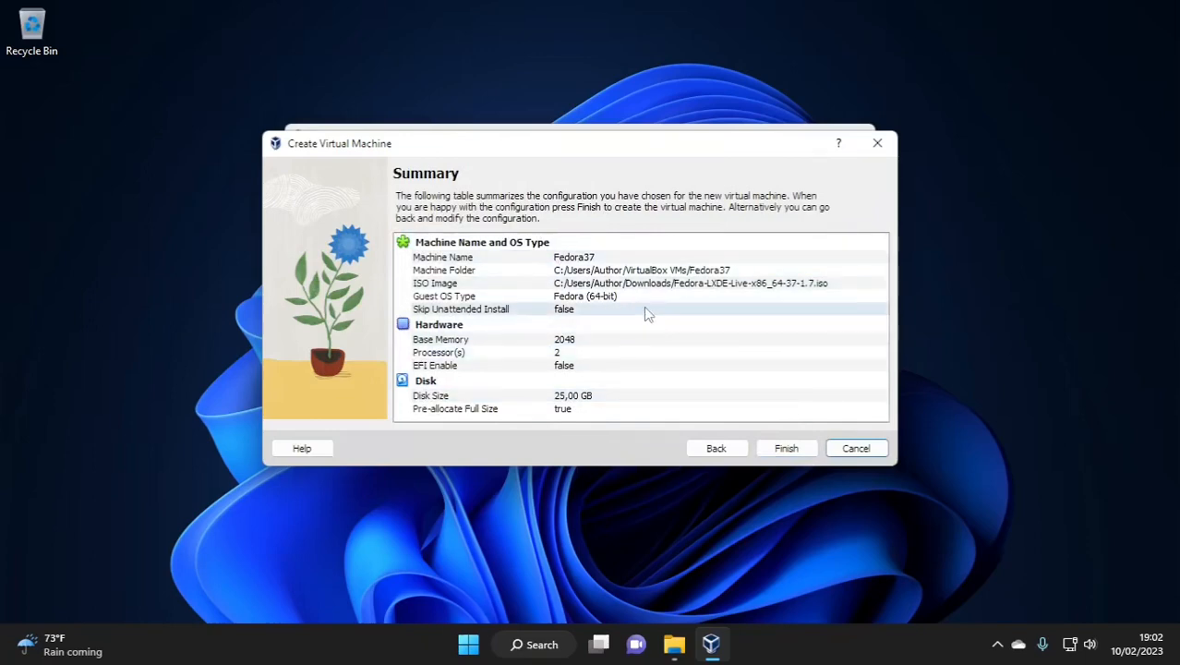
Step: Finish the wizard to create Fedora37 with 2048 MB memory and 2 processors
left_click(800, 454)
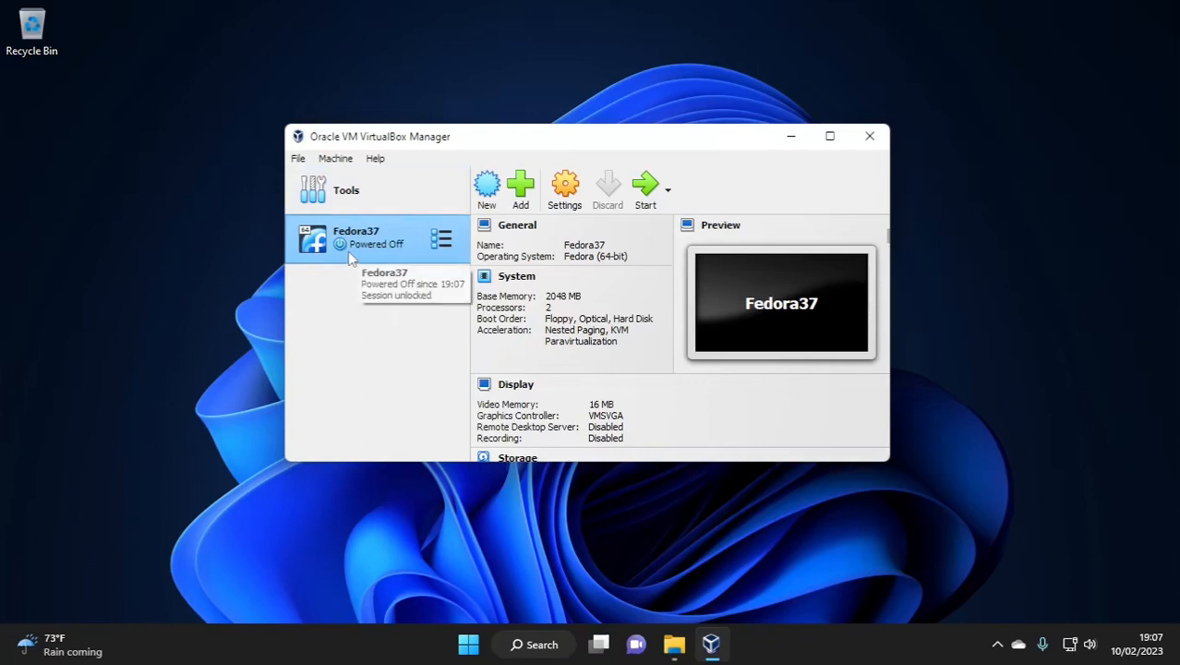
Step: Enable network Adapter 2 as a Host-only Adapter with promiscuous mode Allow All
left_click(564, 202)
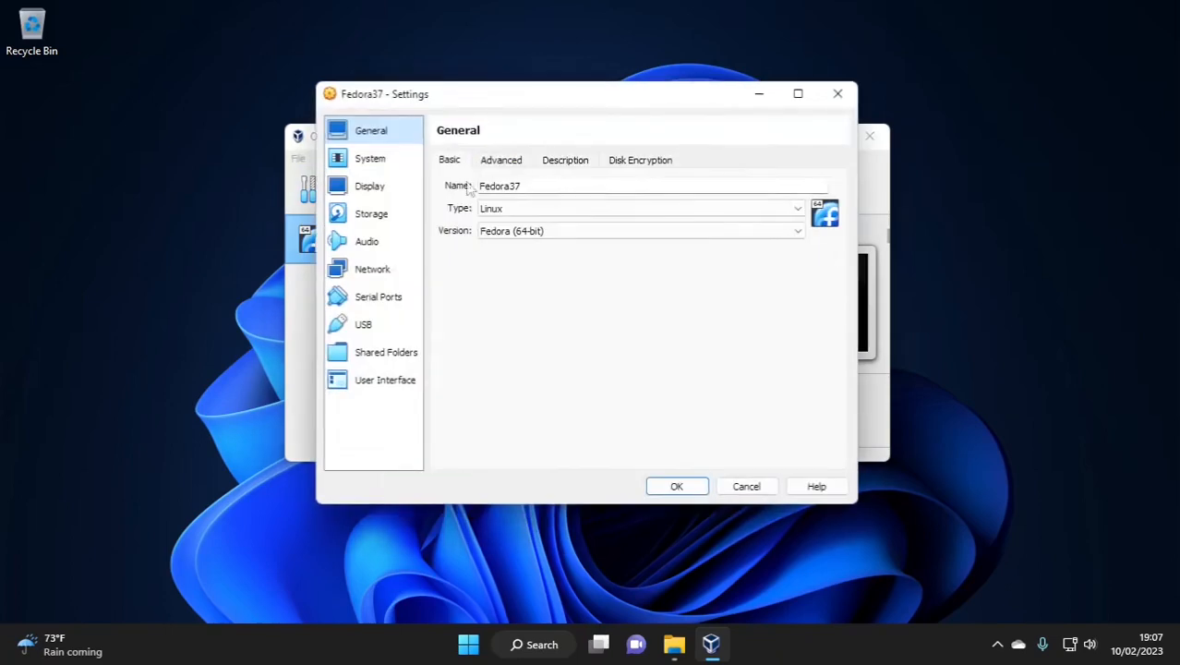
left_click(366, 271)
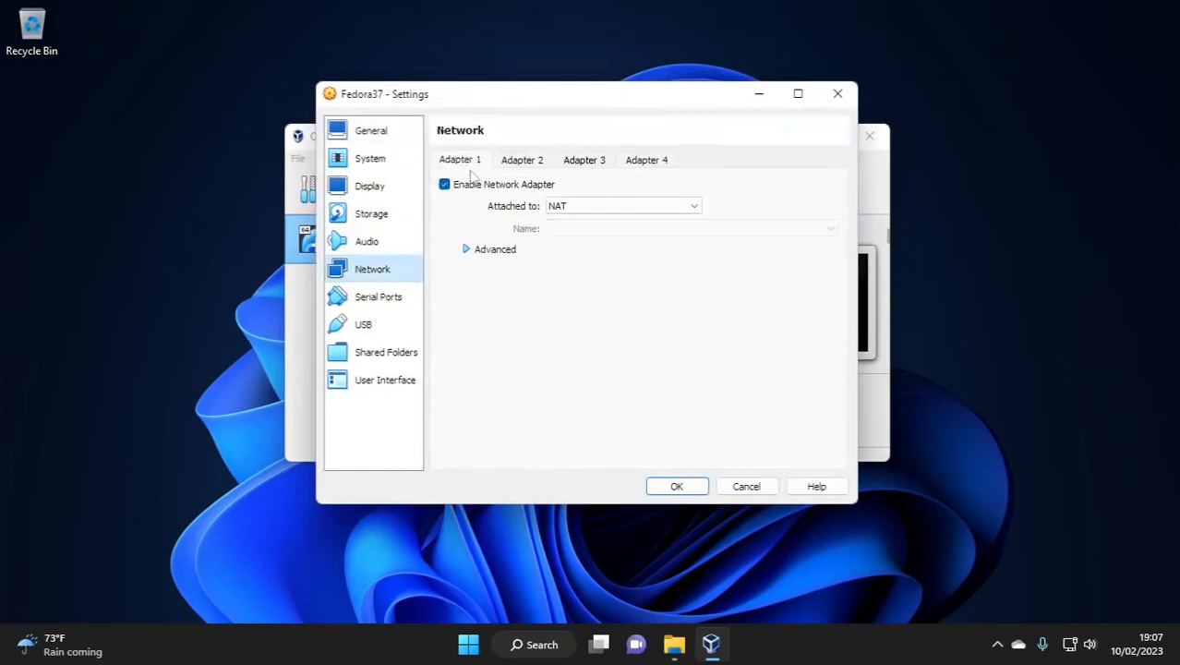
left_click(523, 161)
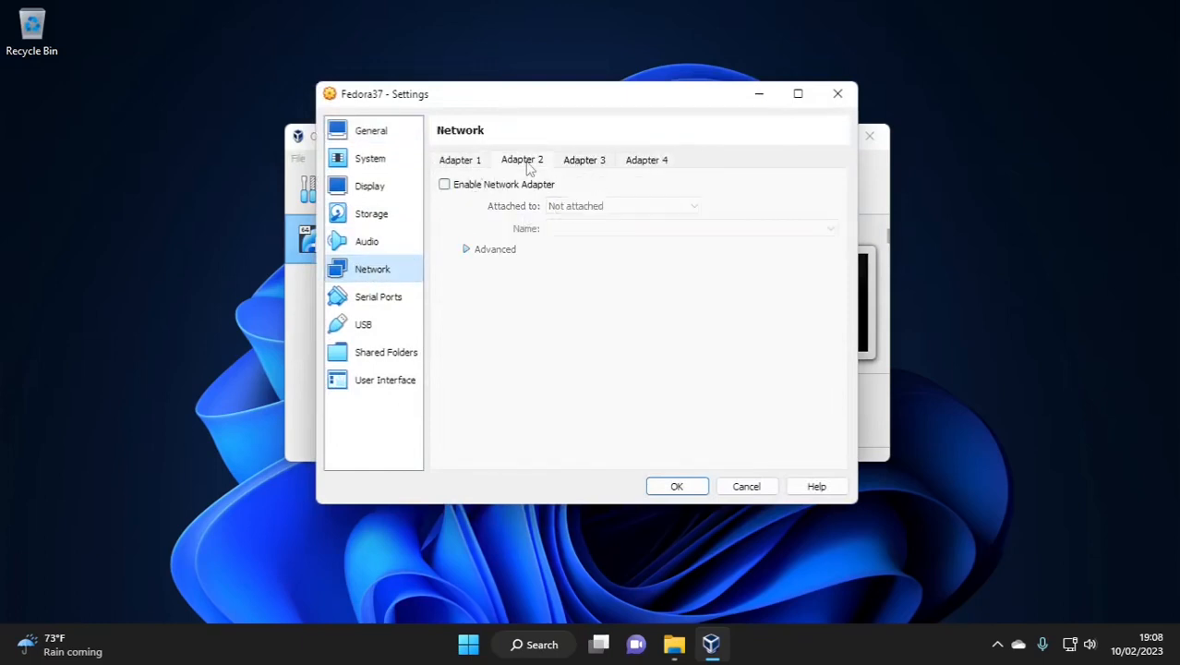
left_click(445, 186)
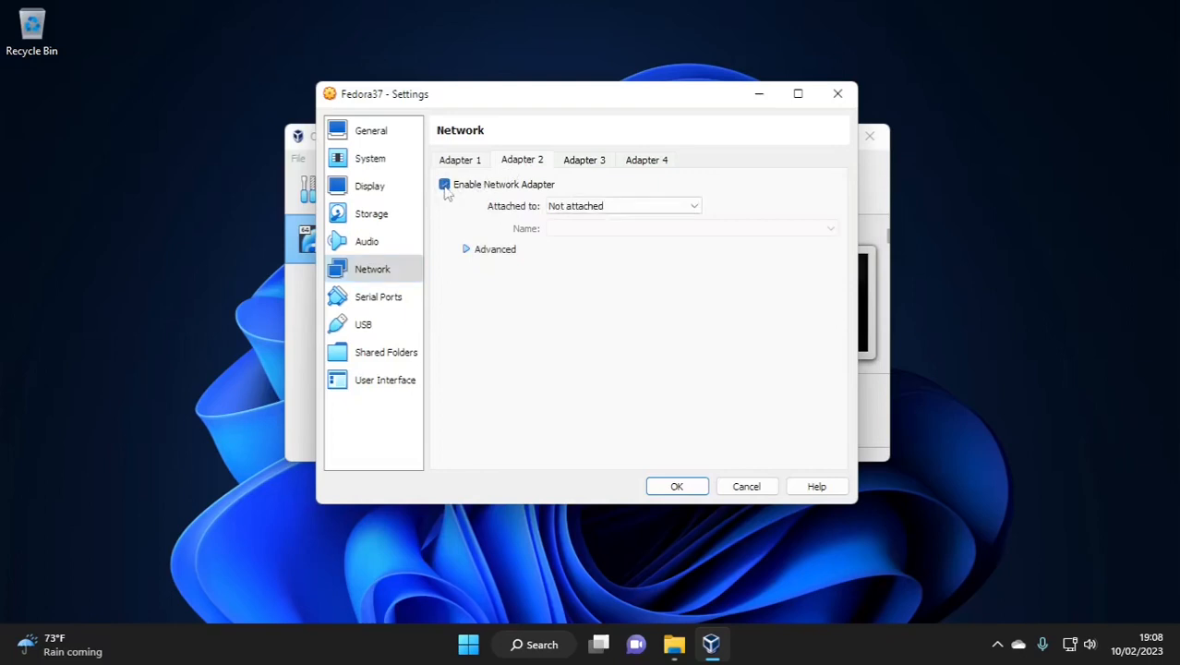
left_click(617, 207)
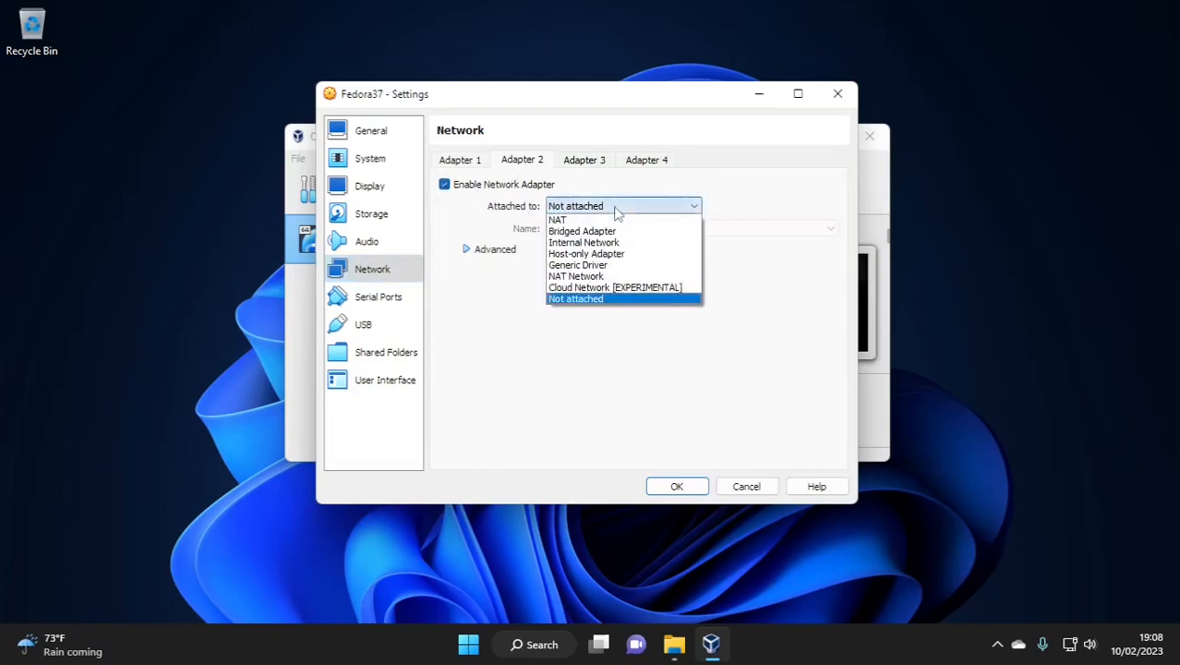
left_click(609, 260)
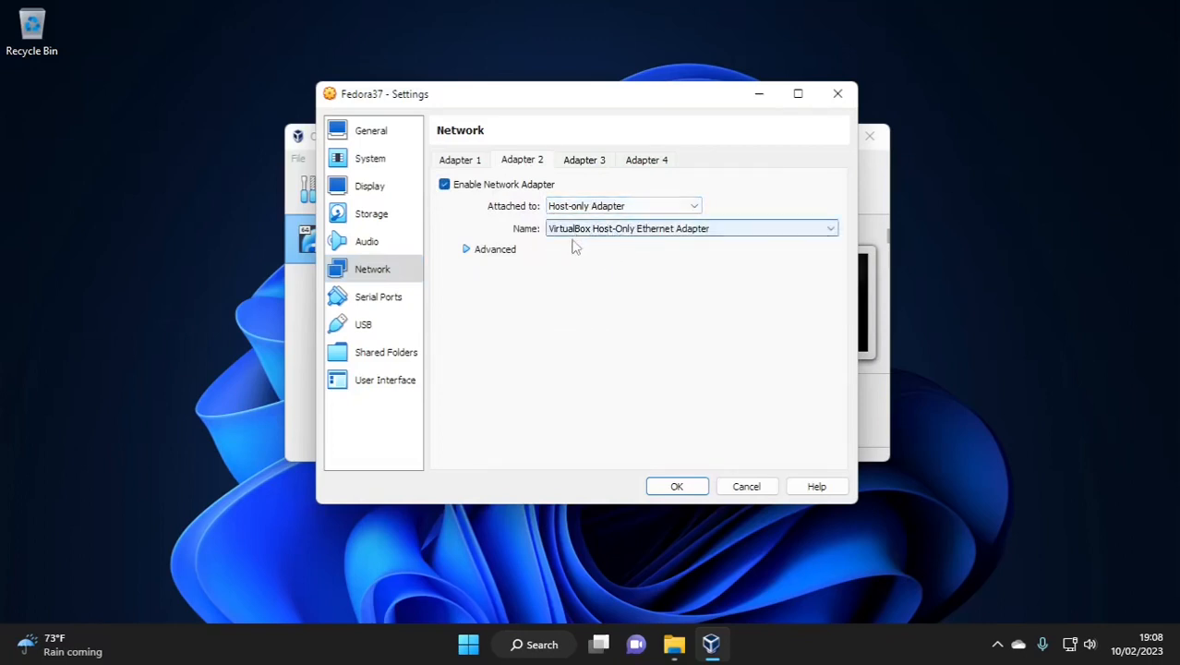
left_click(468, 255)
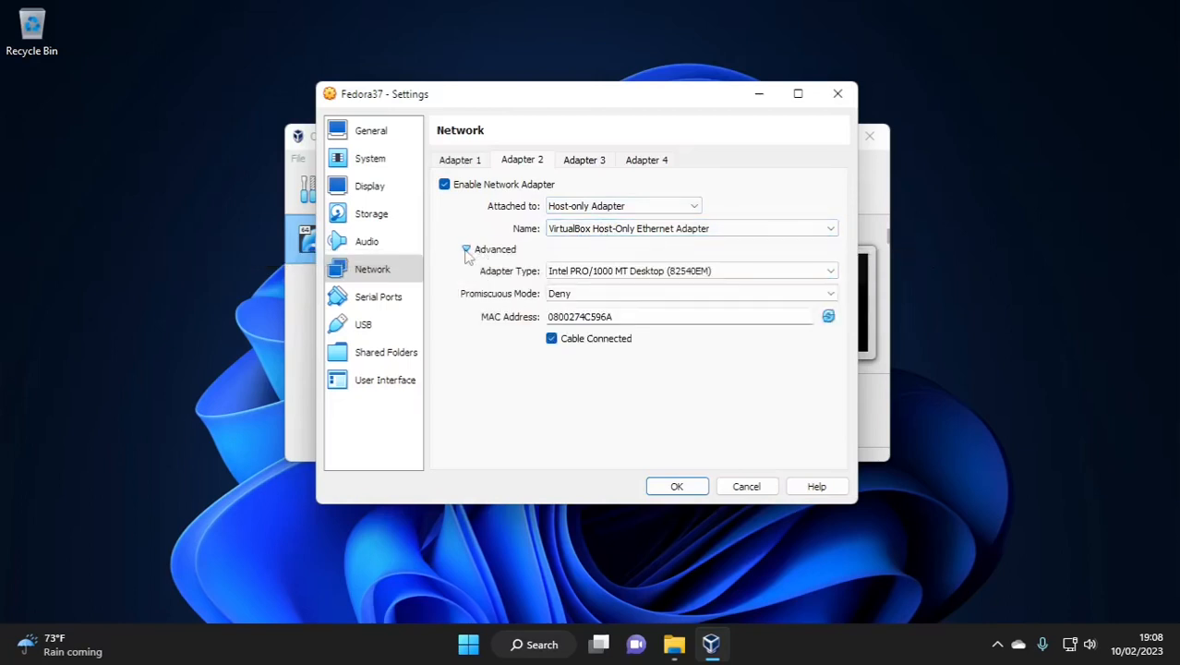
left_click(591, 296)
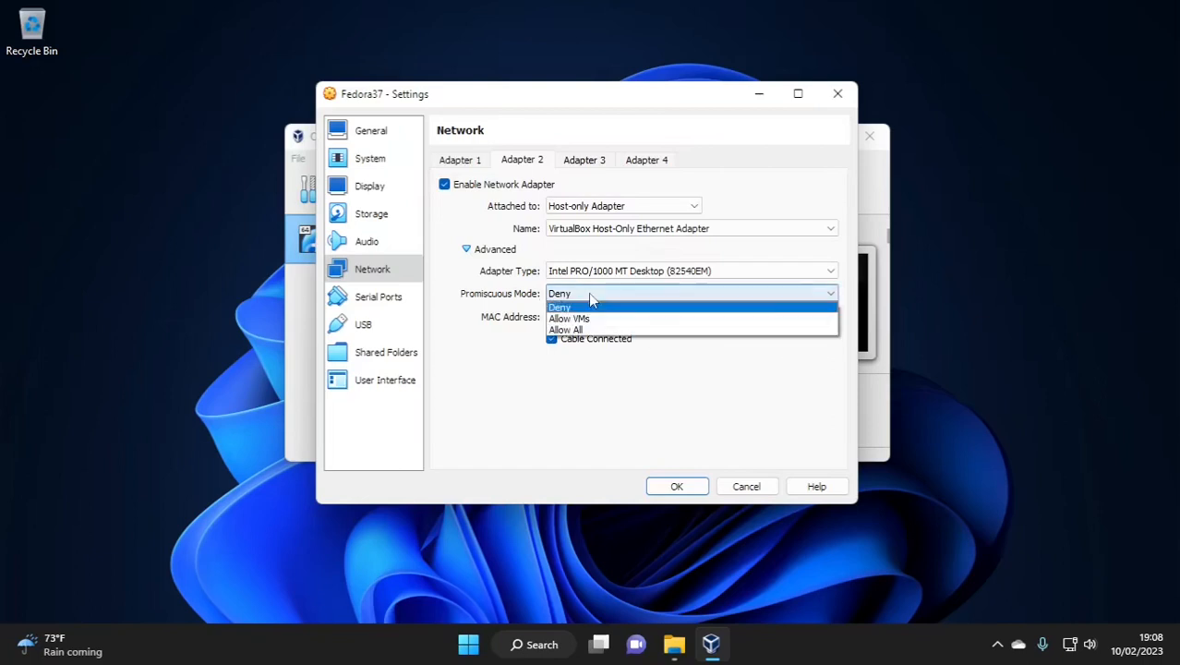
left_click(589, 329)
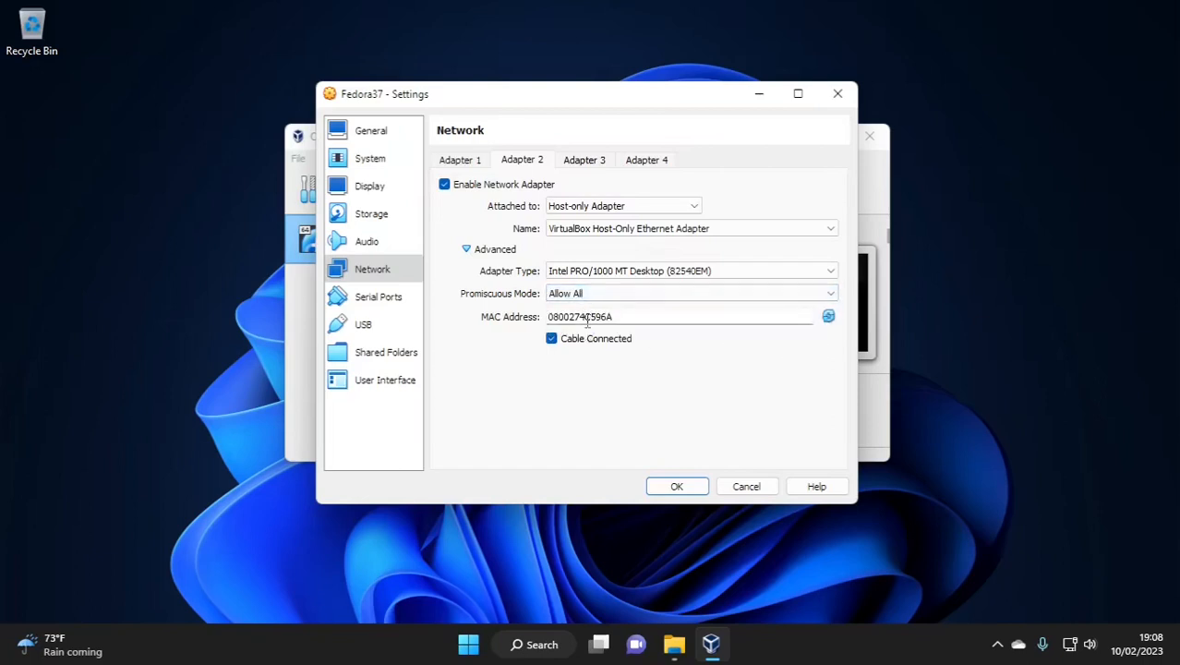
Step: Raise Fedora37's video memory to 128 MB and save the settings
left_click(398, 222)
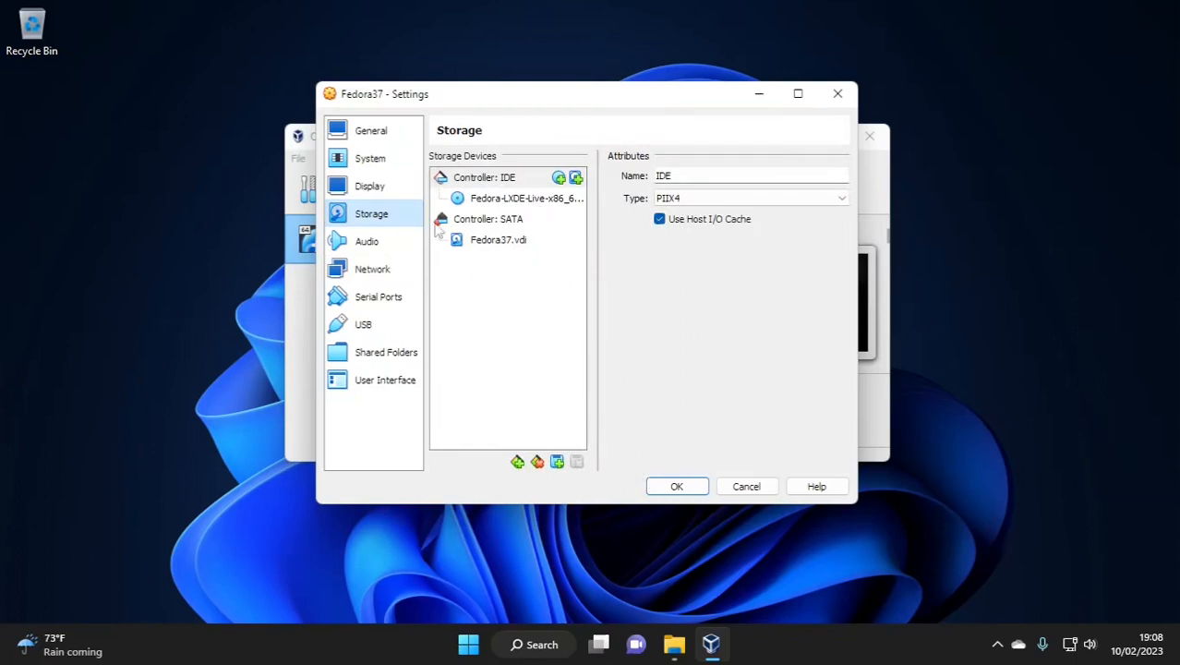
left_click(368, 187)
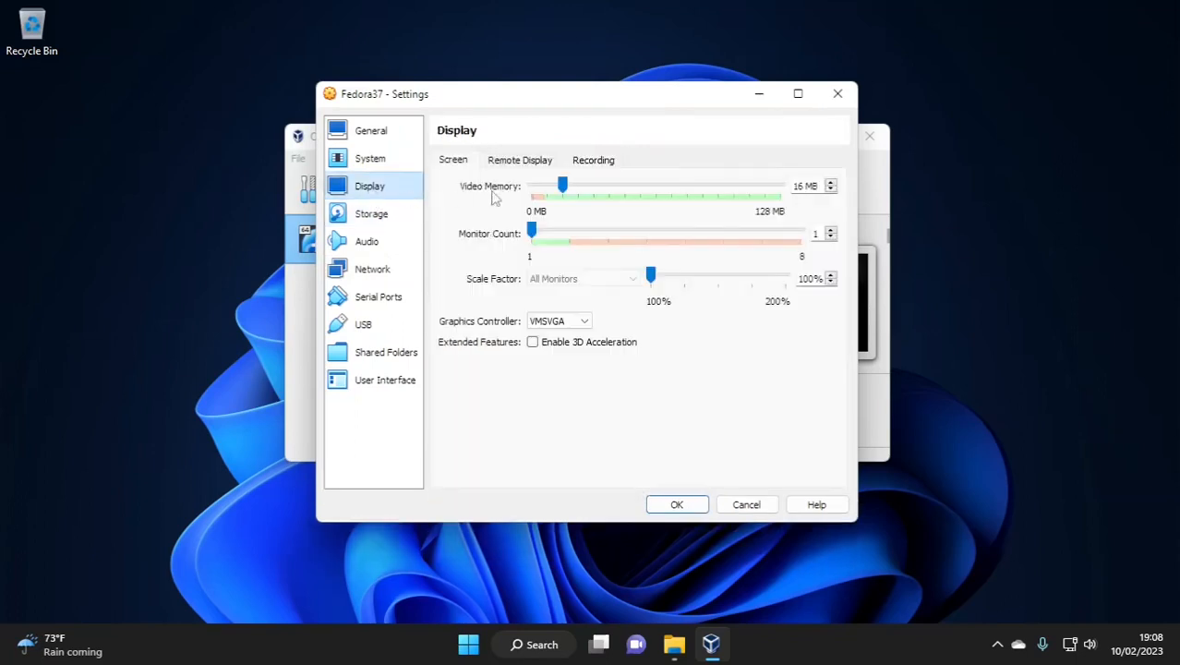
left_click_drag(565, 183, 781, 186)
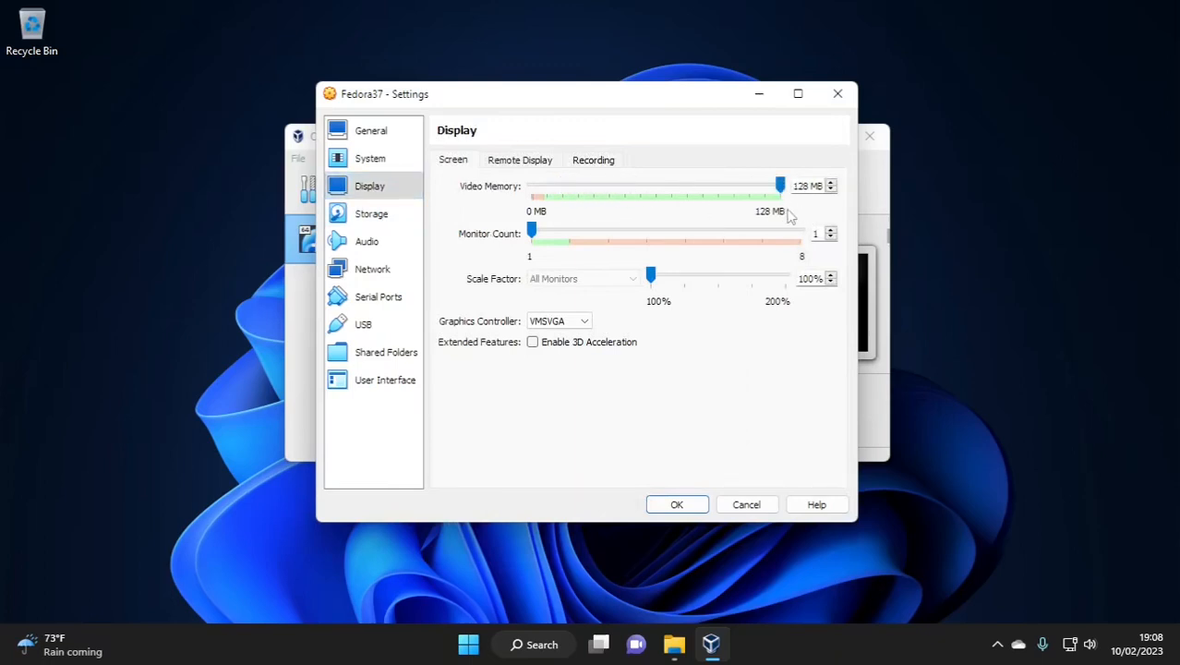
left_click(681, 504)
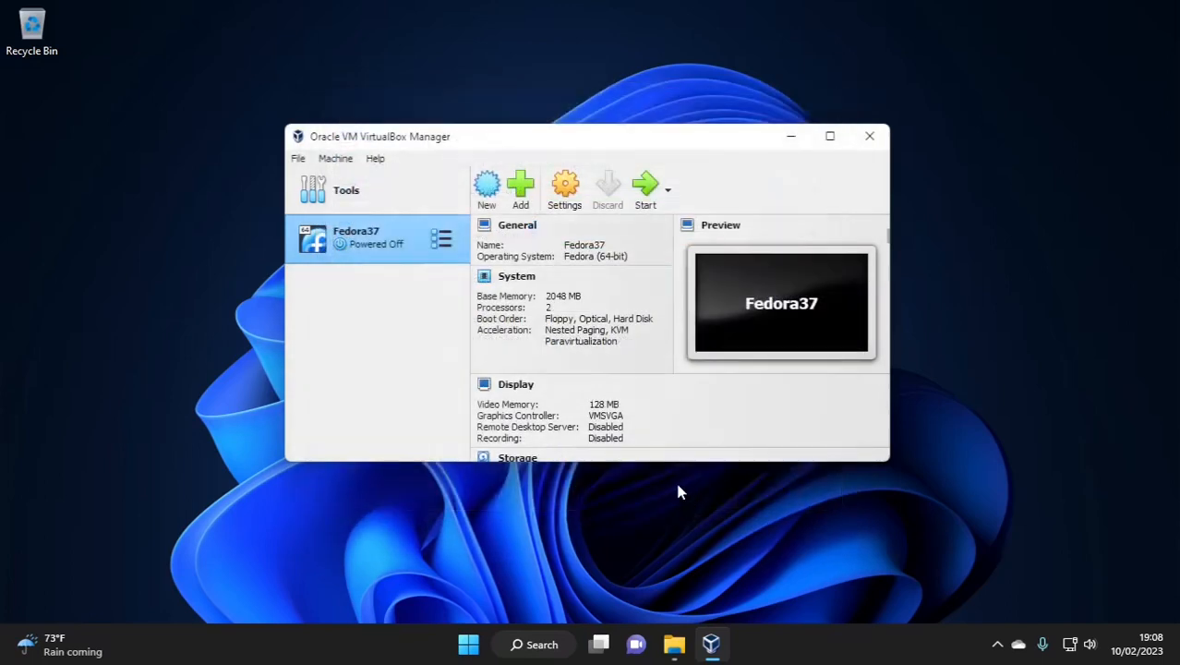
Step: Start Fedora37, highlight Start Fedora-LXDE-Live 37 in GRUB, and switch to full-screen mode
left_click(645, 194)
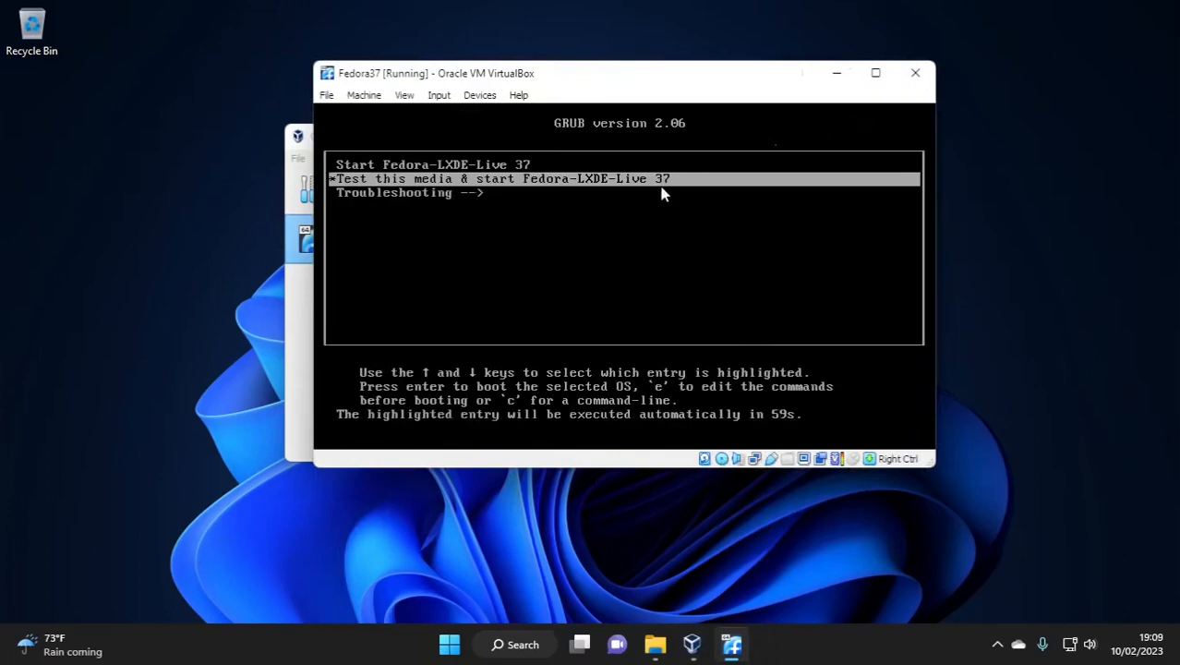
key("Up")
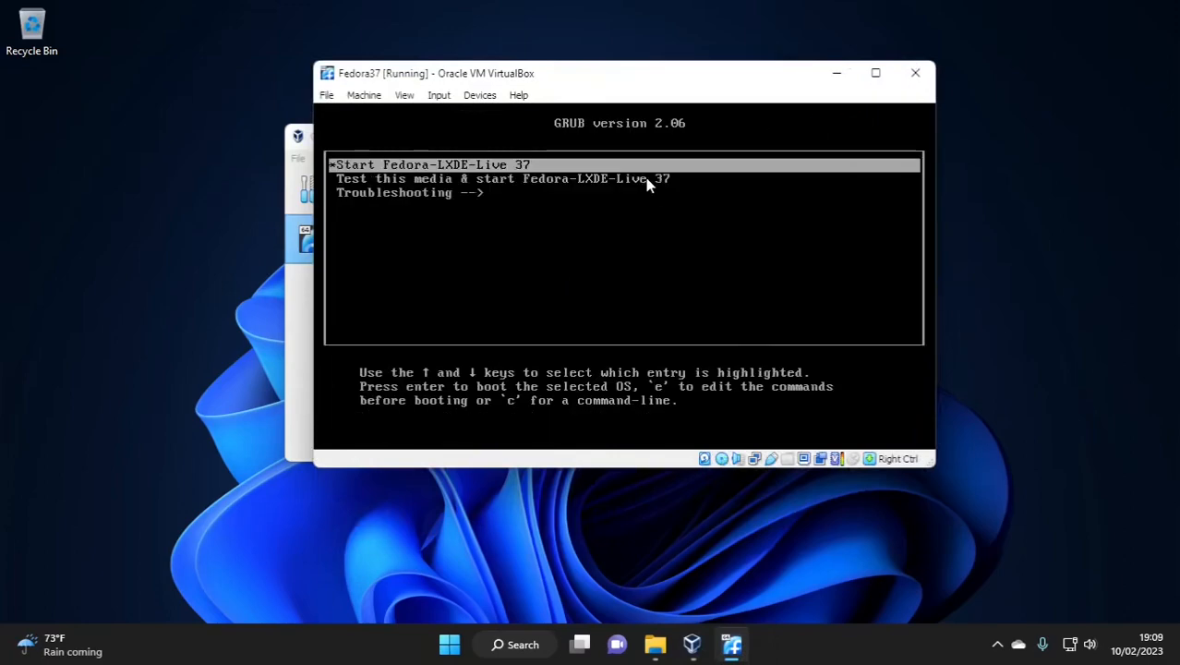
left_click(405, 95)
left_click(427, 114)
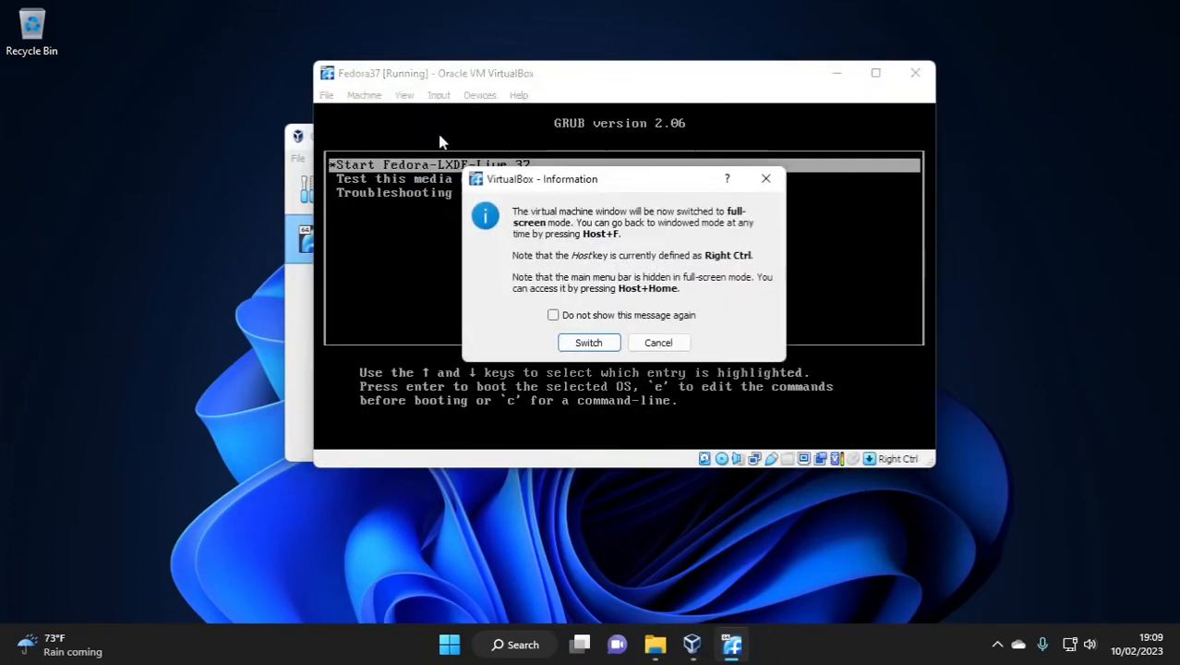
left_click(584, 349)
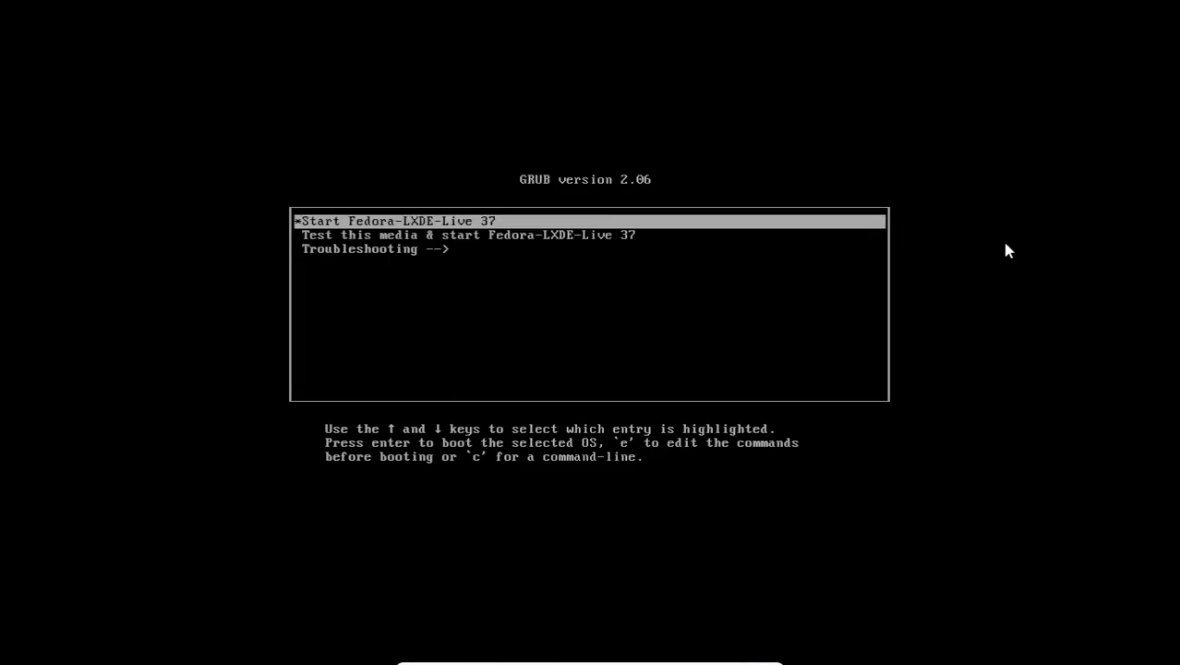
Step: Boot the Start Fedora-LXDE-Live 37 entry and wait for the LXDE live desktop
key("Return")
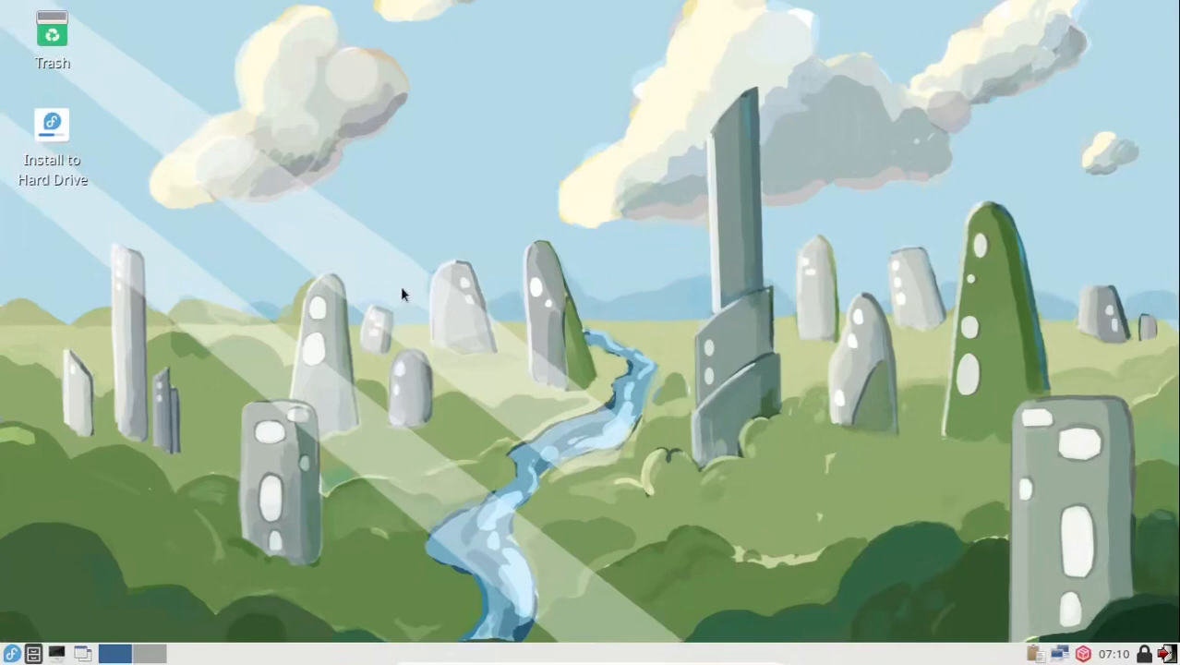
Step: Launch Install to Hard Drive and dismiss the Guest Additions update notice
right_click(62, 160)
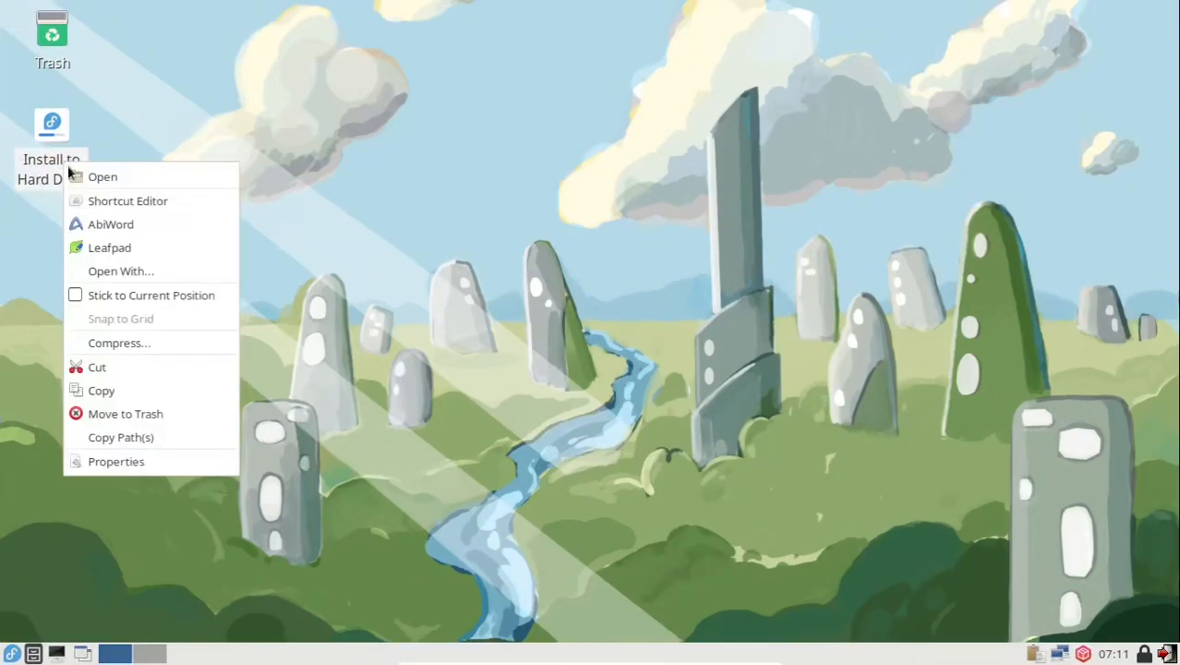
left_click(81, 178)
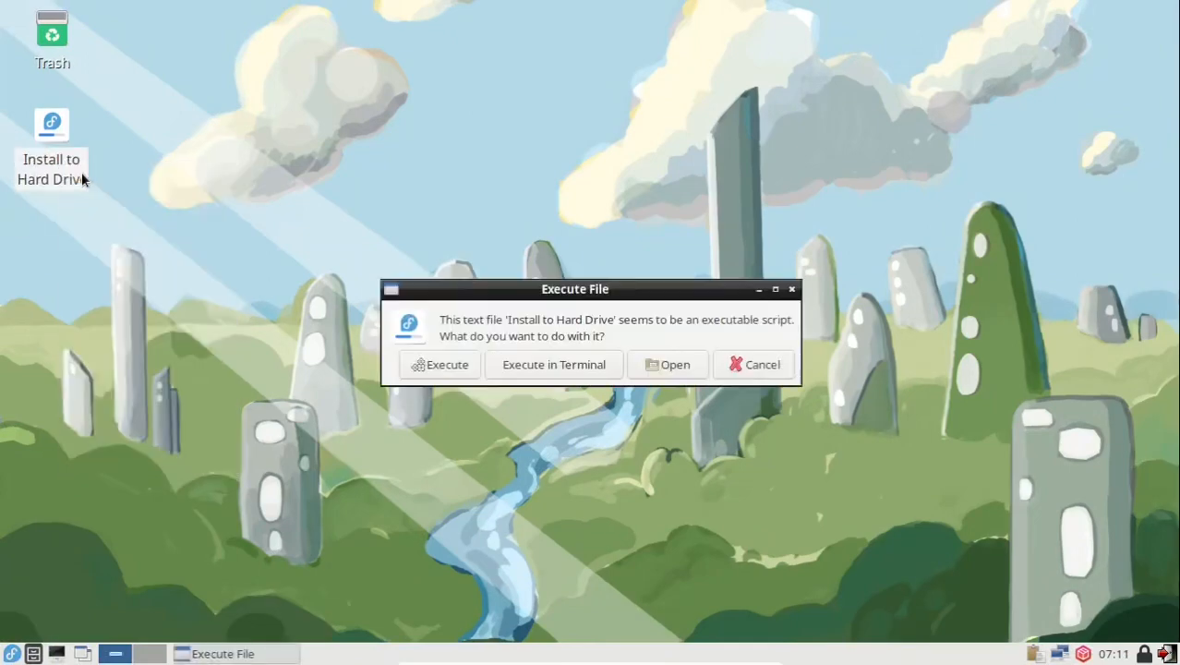
left_click(439, 364)
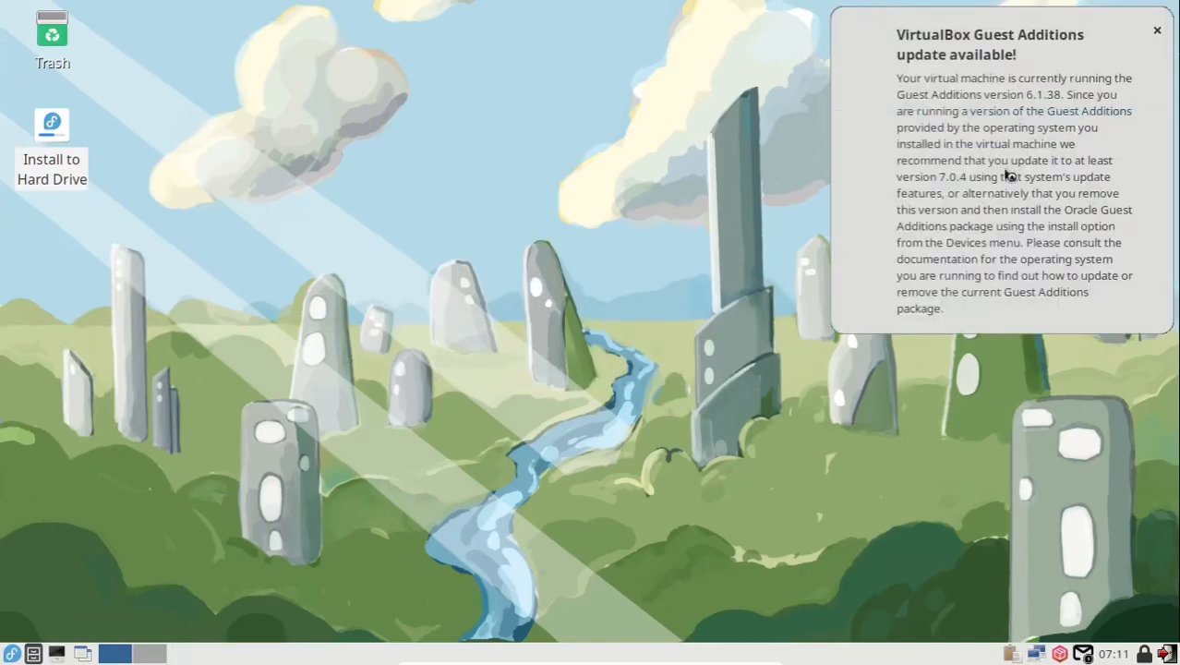
left_click(1157, 30)
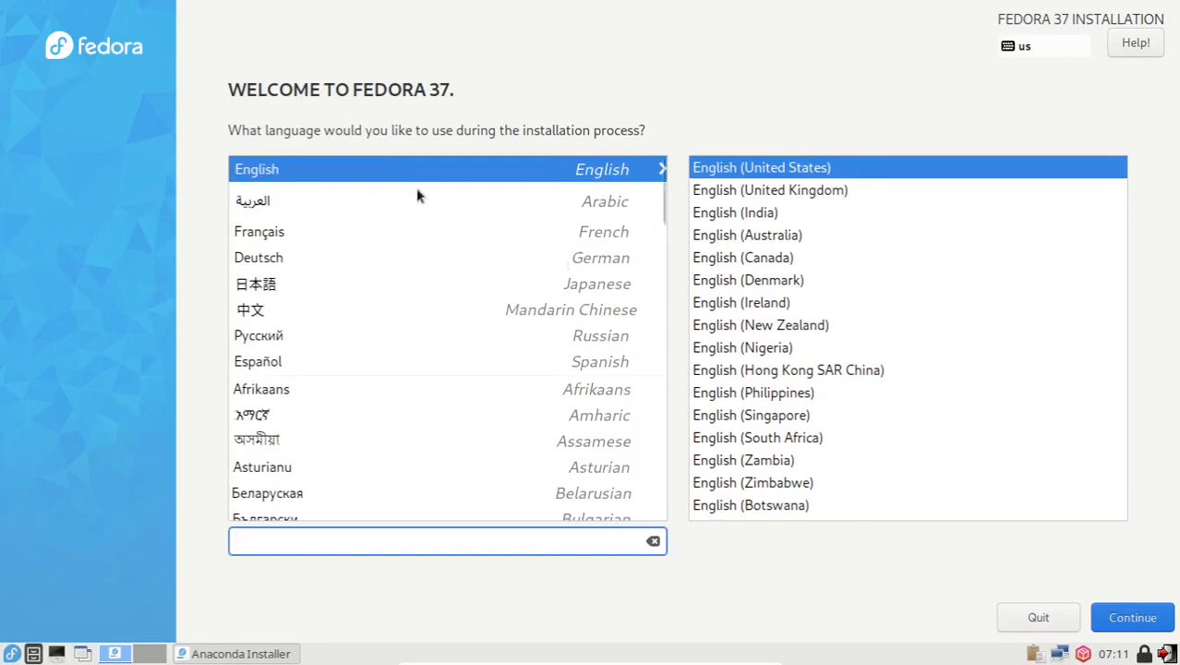
Step: Keep English (United States) as the language and go to Installation Destination
left_click(316, 171)
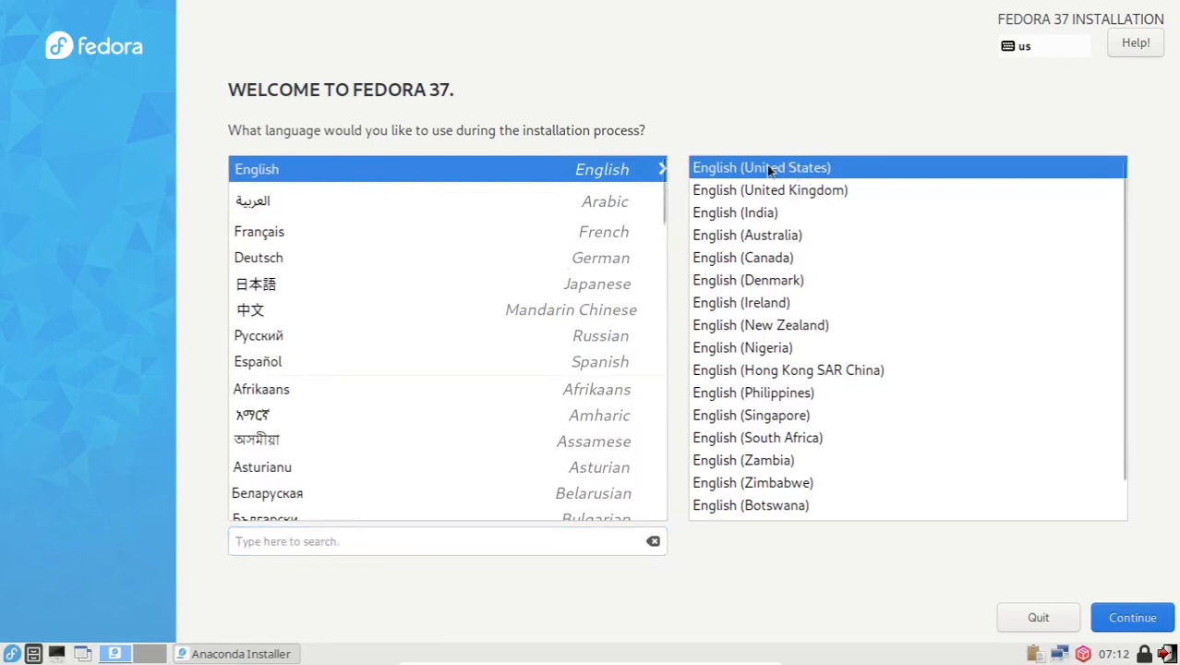
left_click(1126, 623)
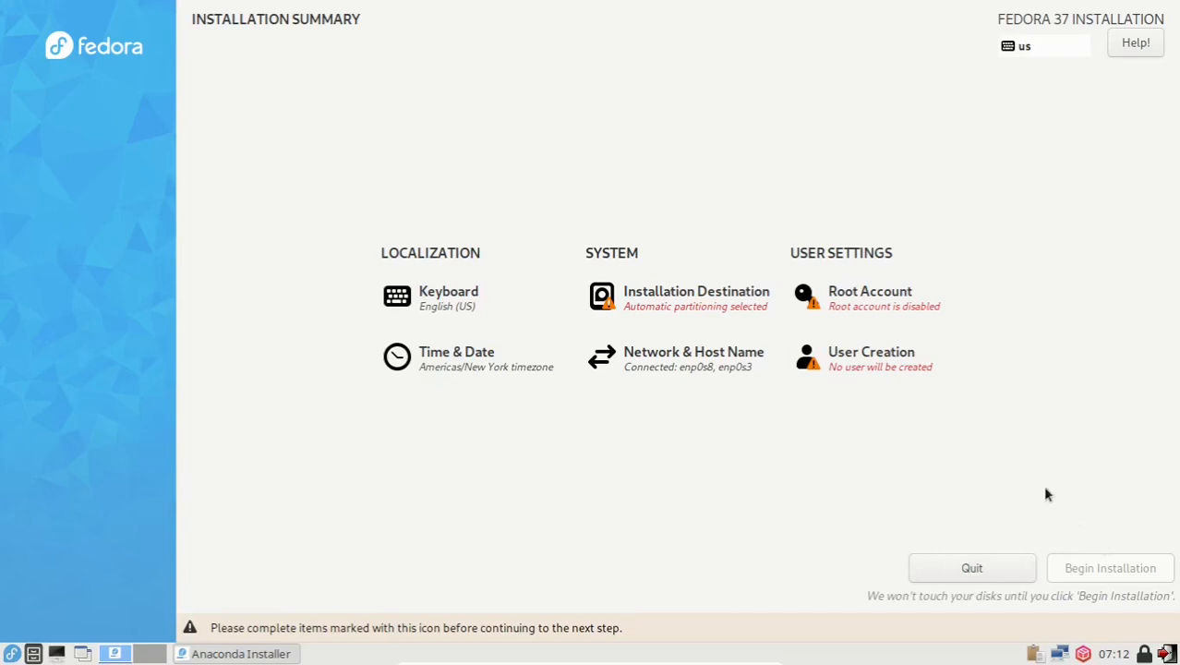
left_click(636, 305)
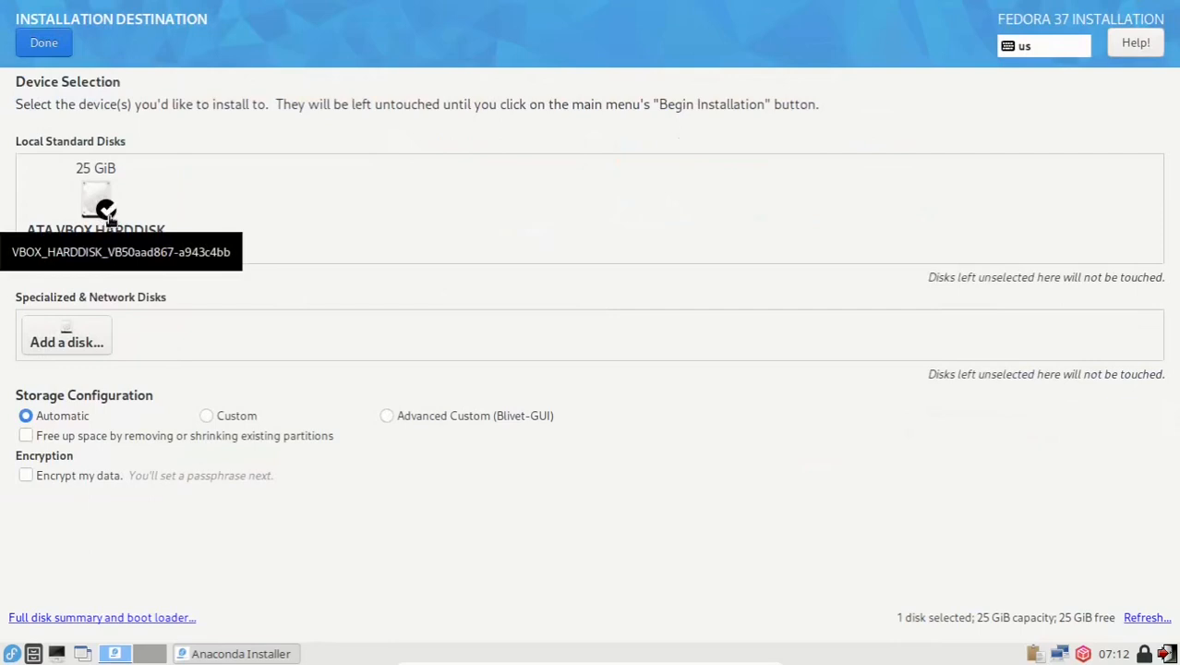
Step: Choose Advanced Custom (Blivet-GUI) partitioning and add a new device in the 25 GiB free space
left_click(387, 418)
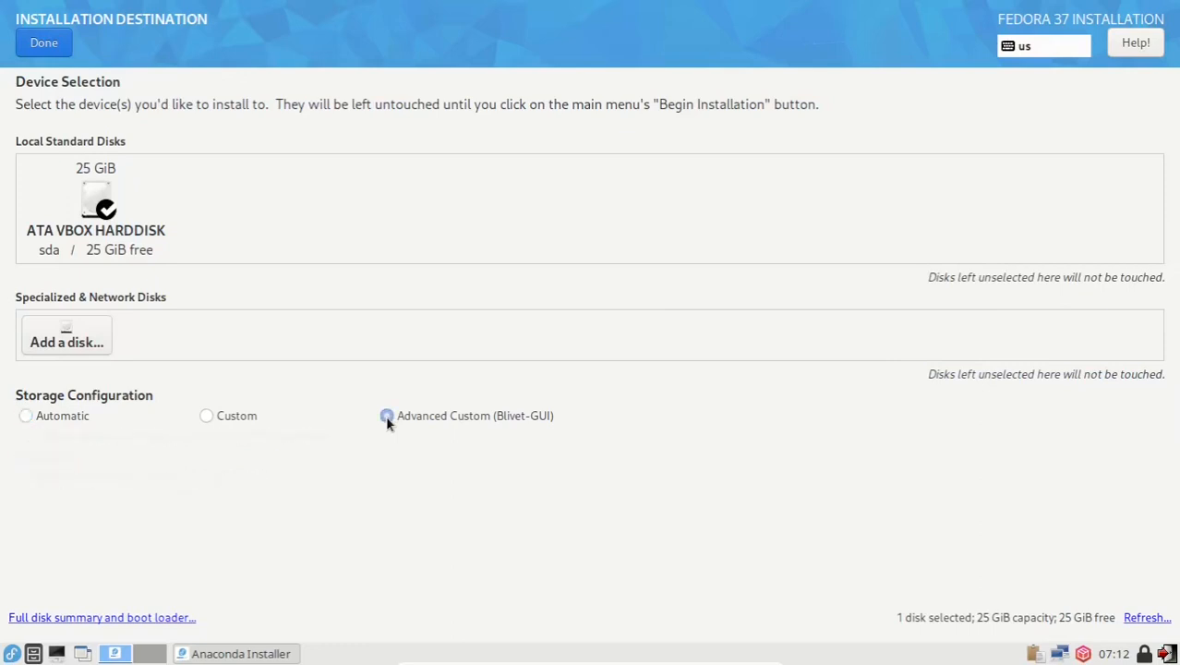
left_click(56, 47)
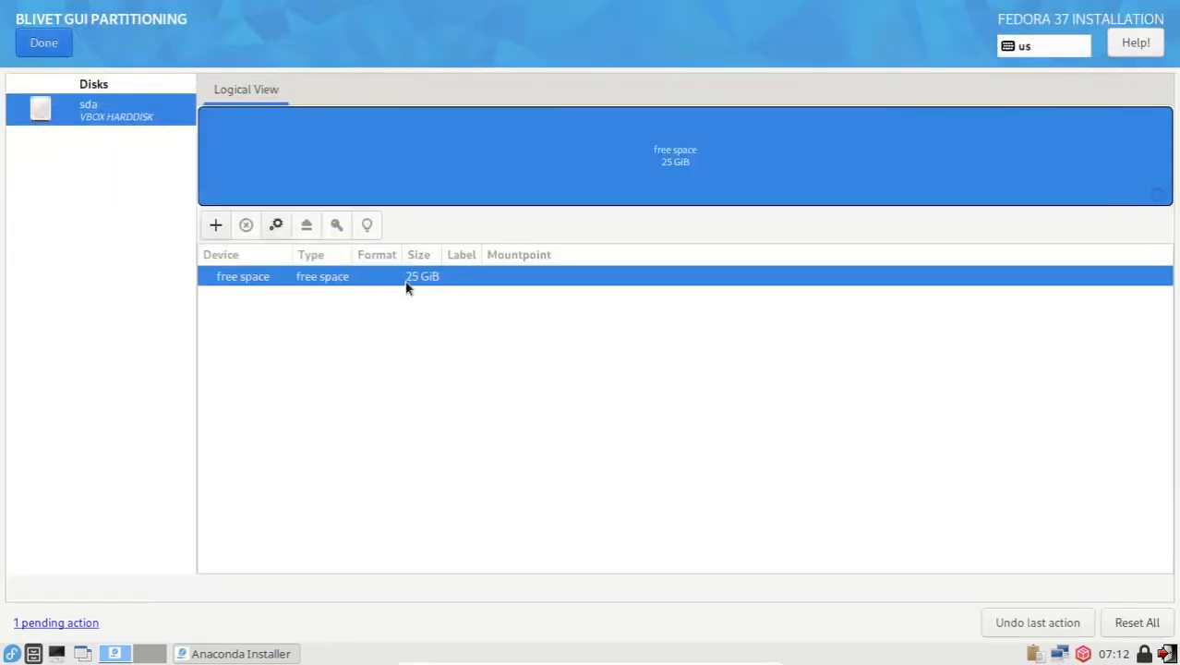
left_click(216, 228)
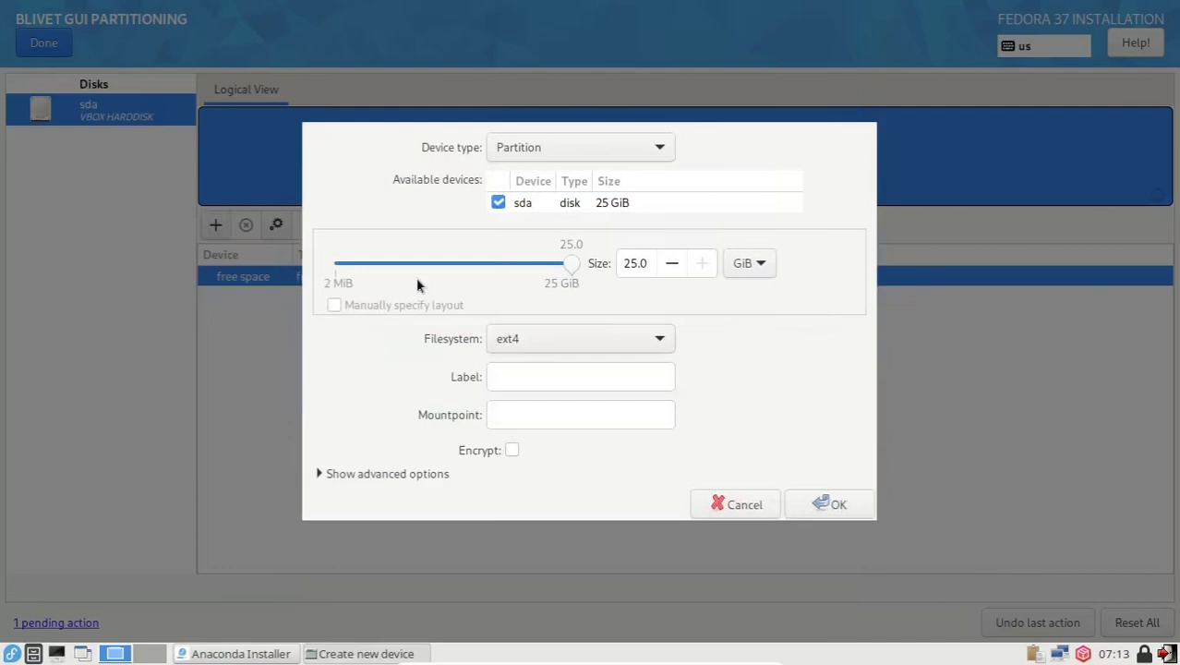
Step: Create a 2 MiB BIOS Boot partition, then select the remaining 25 GiB of free space
double_click(635, 263)
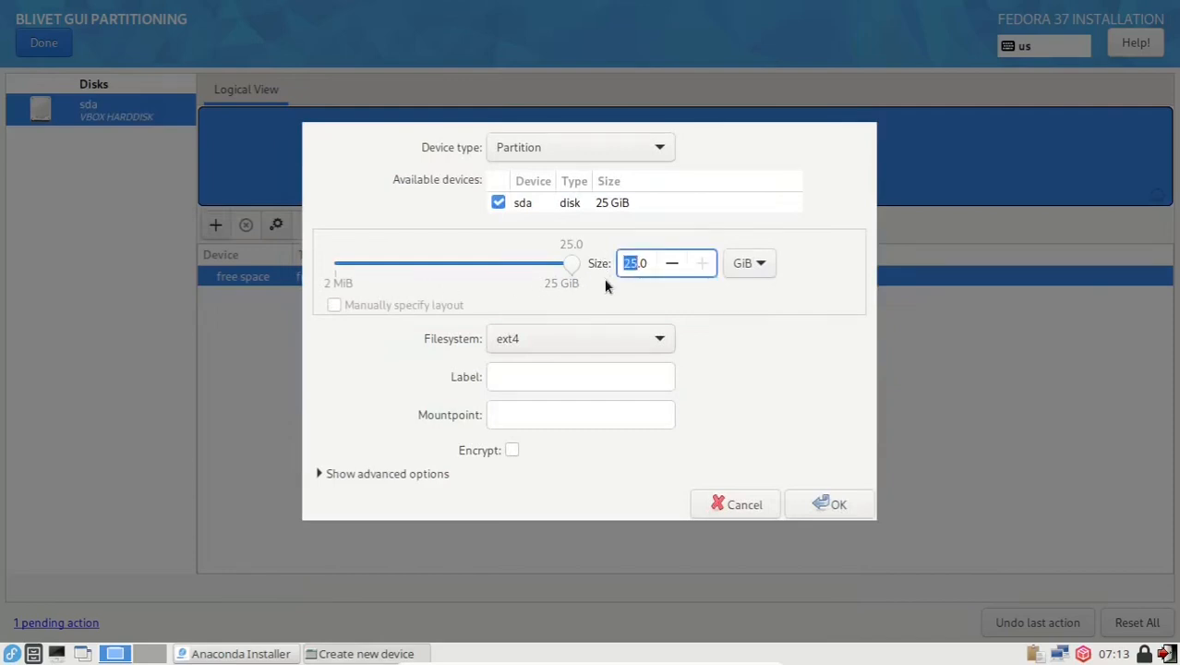
type("18")
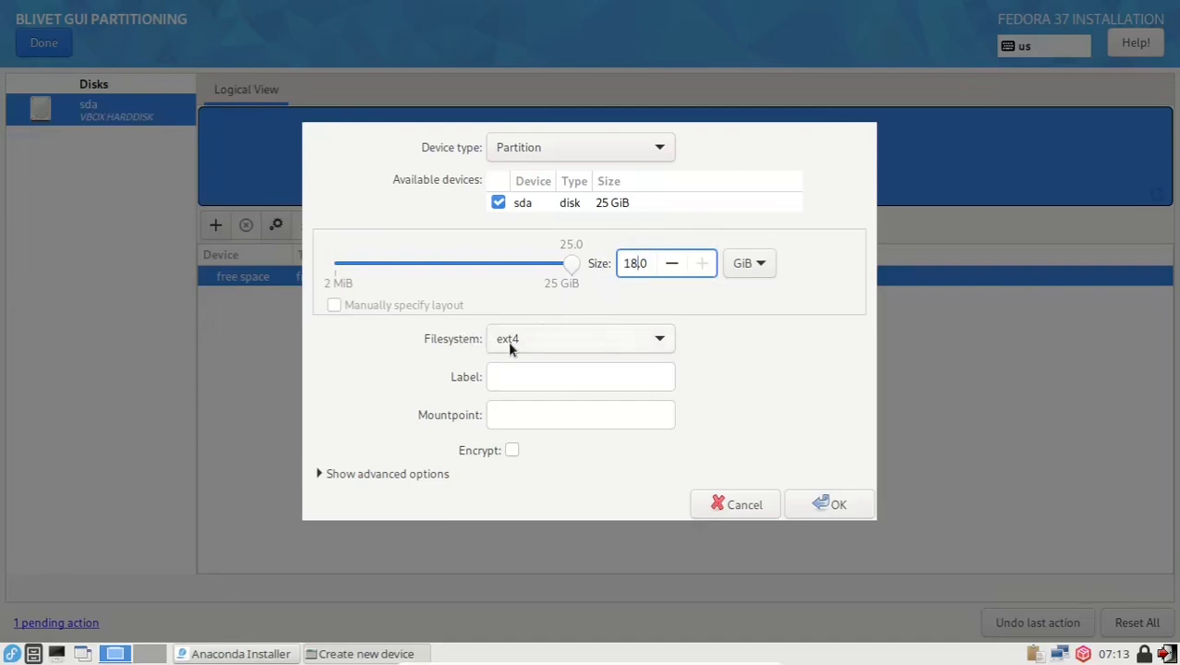
left_click(582, 329)
left_click(570, 246)
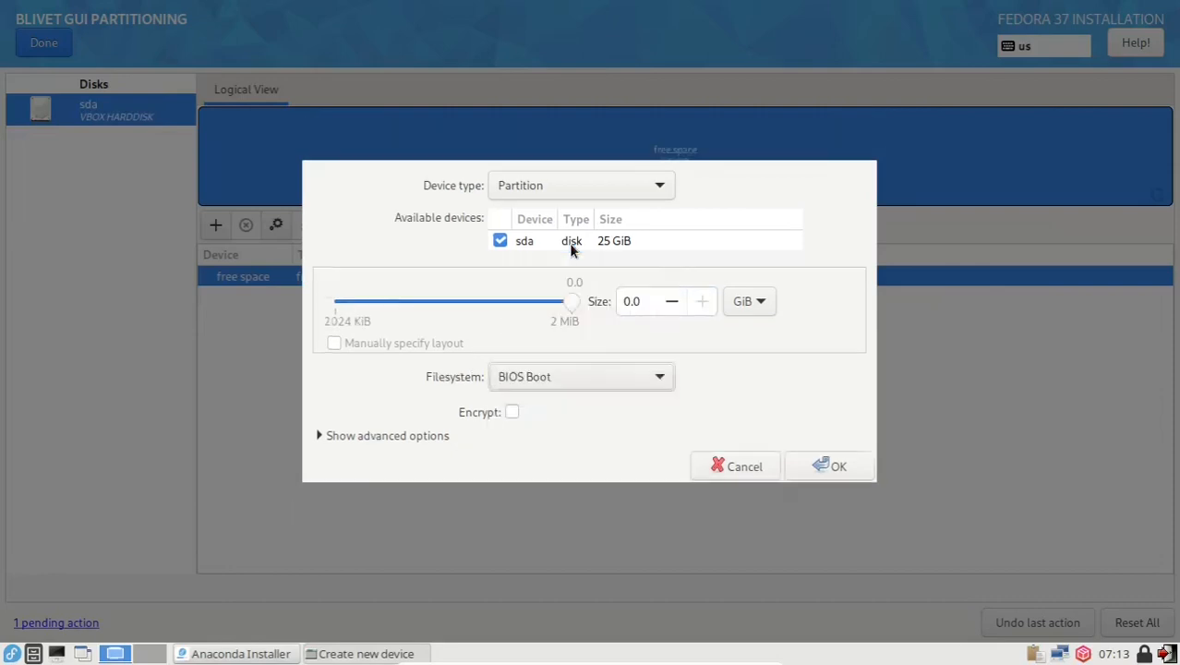
left_click(742, 305)
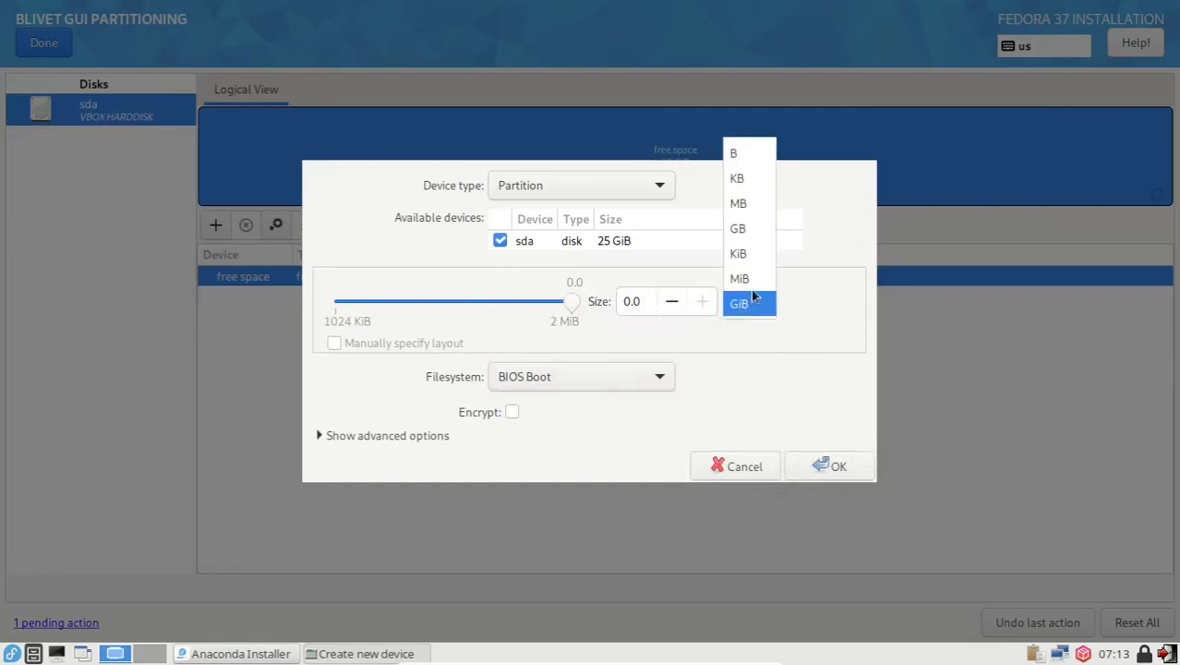
left_click(757, 279)
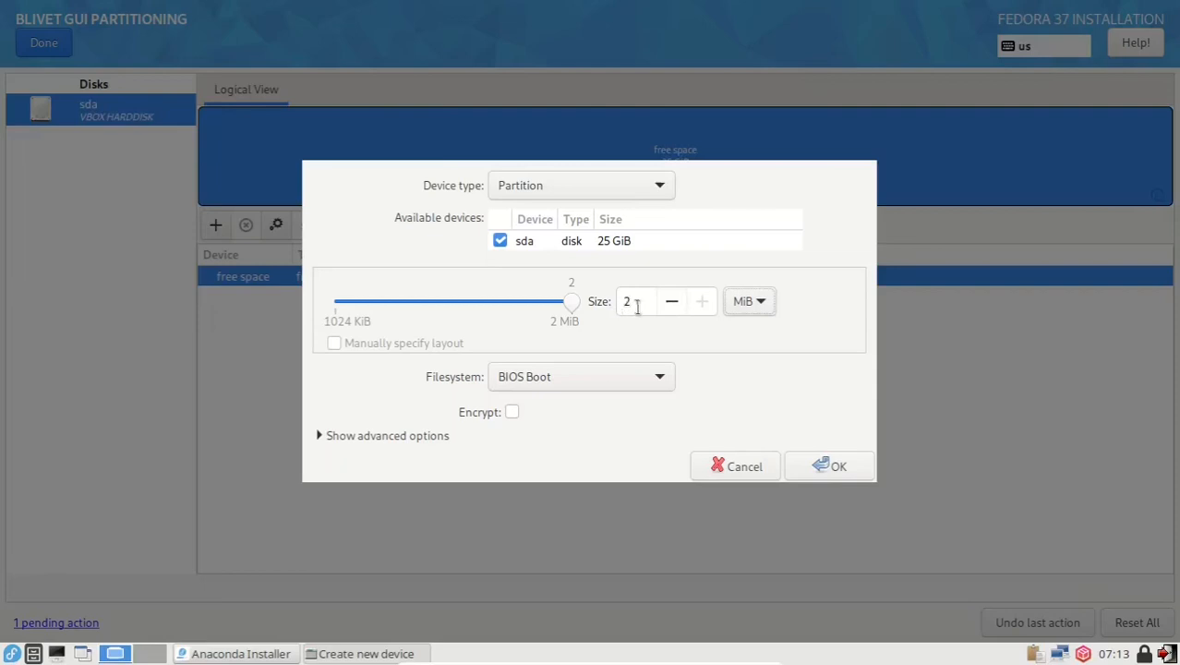
left_click(828, 469)
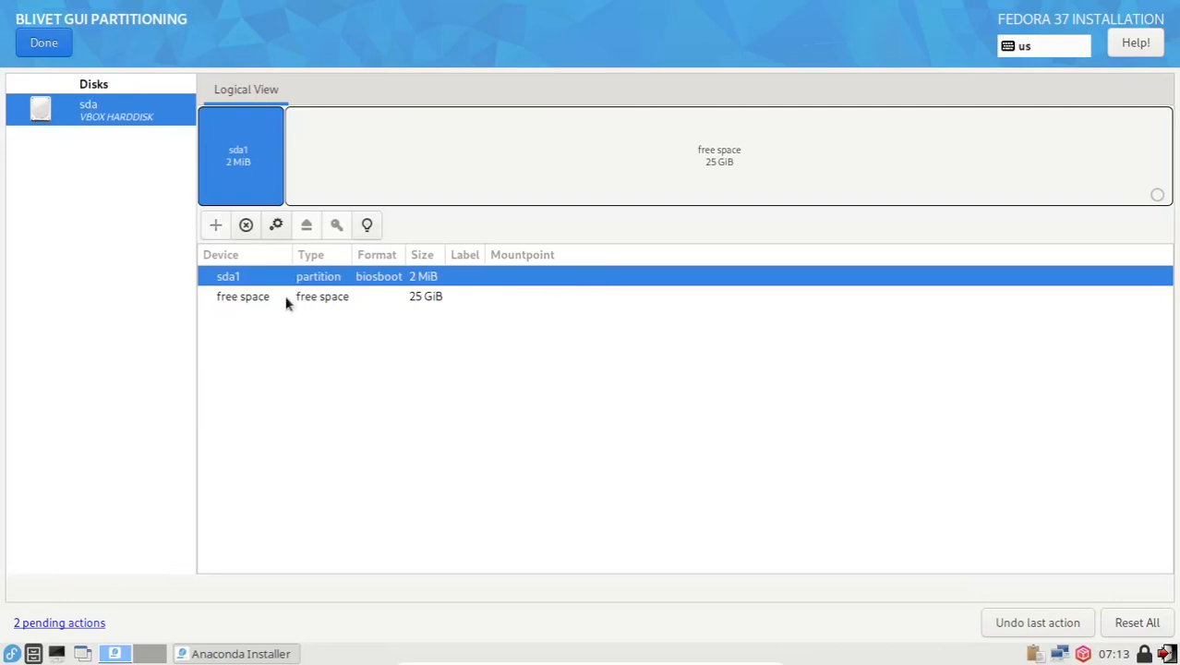
left_click(267, 297)
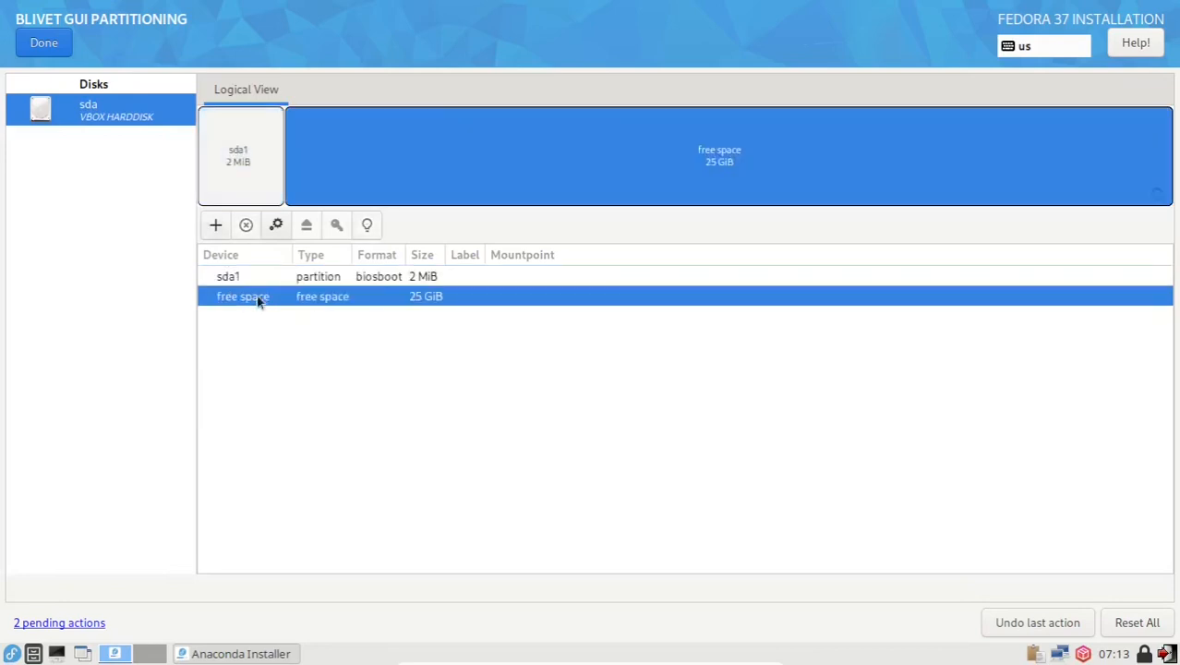
Step: Add an 18 GiB root partition labelled OS with mountpoint /
left_click(214, 227)
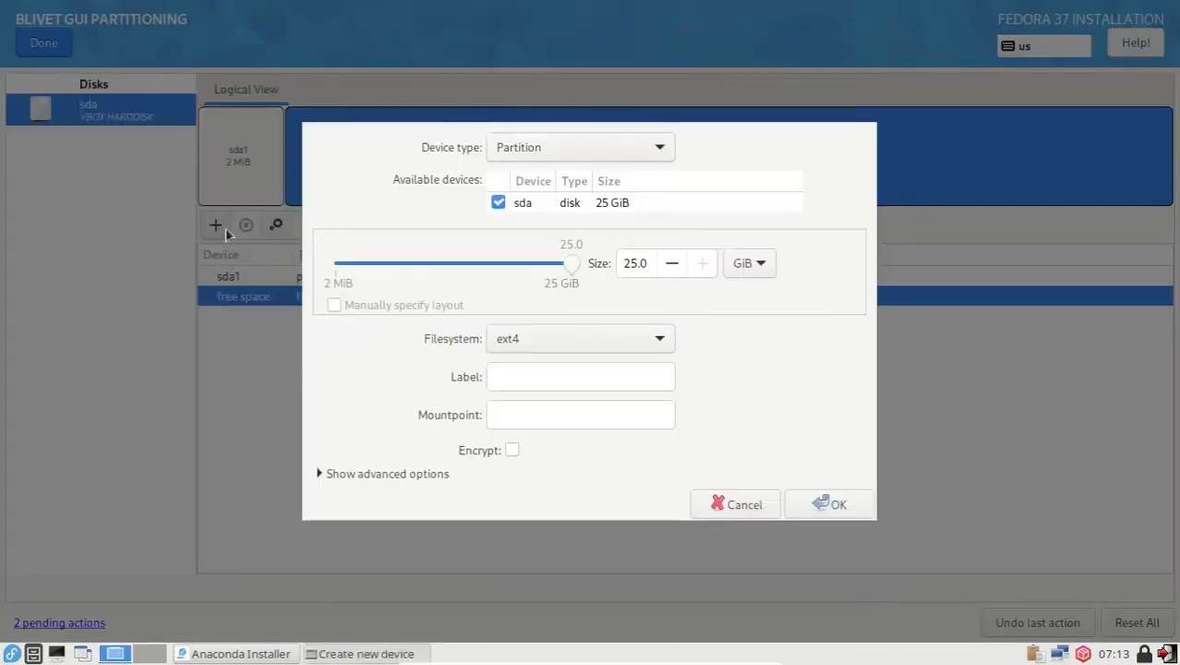
left_click_drag(637, 263, 612, 261)
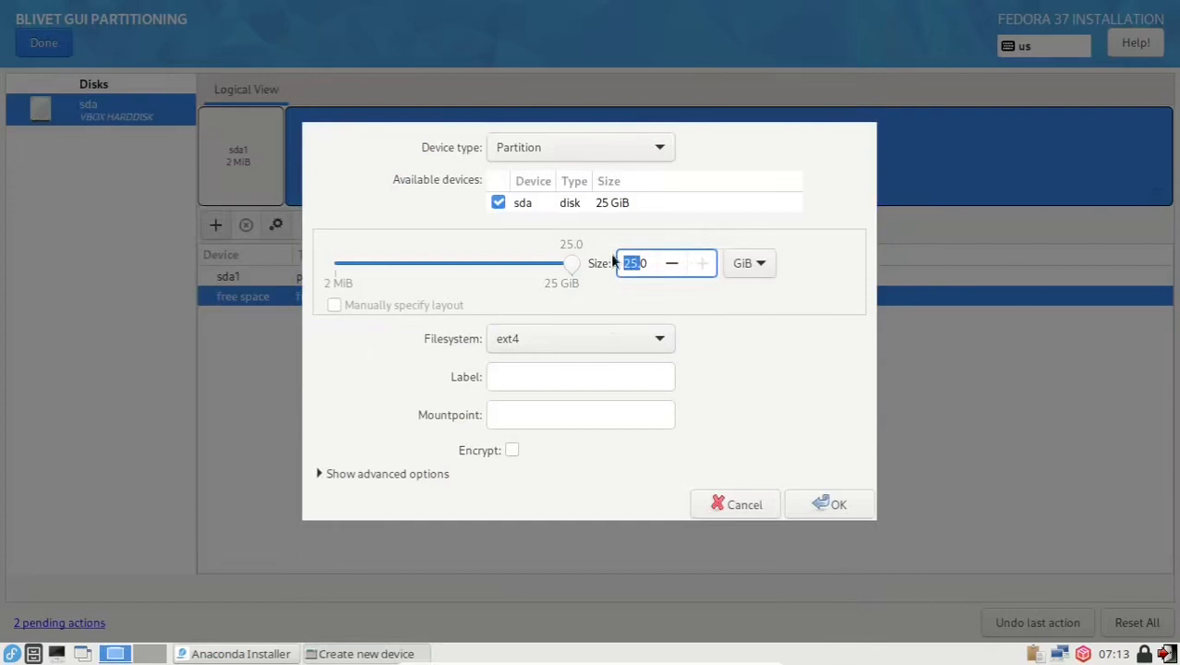
type("18.")
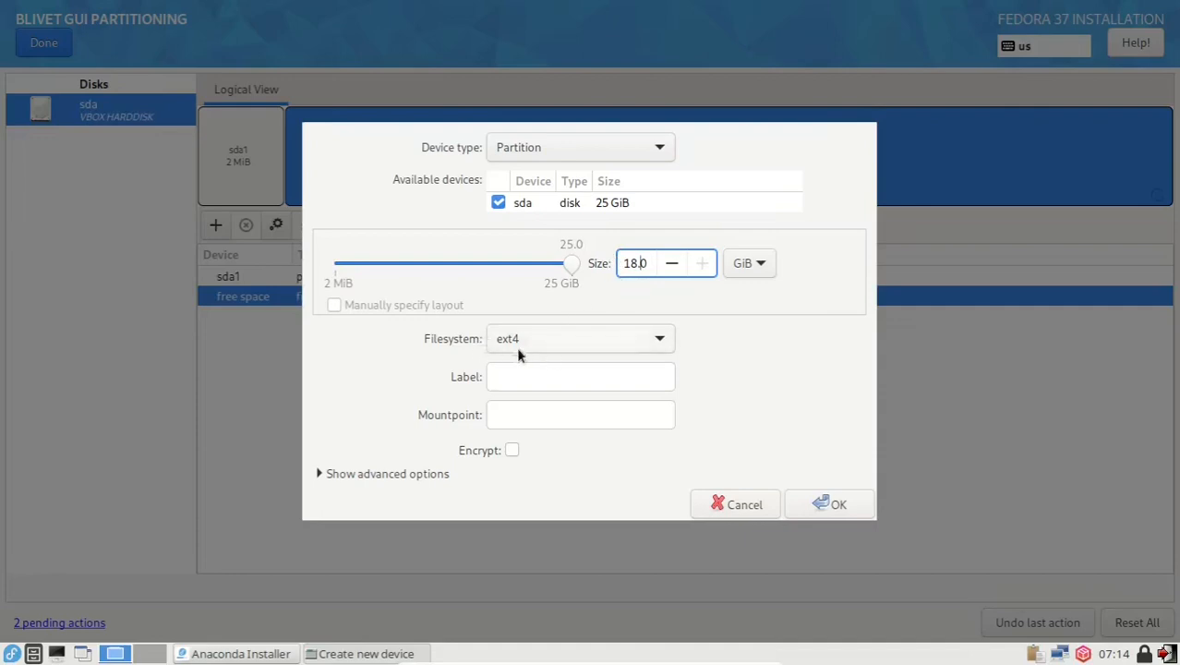
left_click(545, 373)
type("OS")
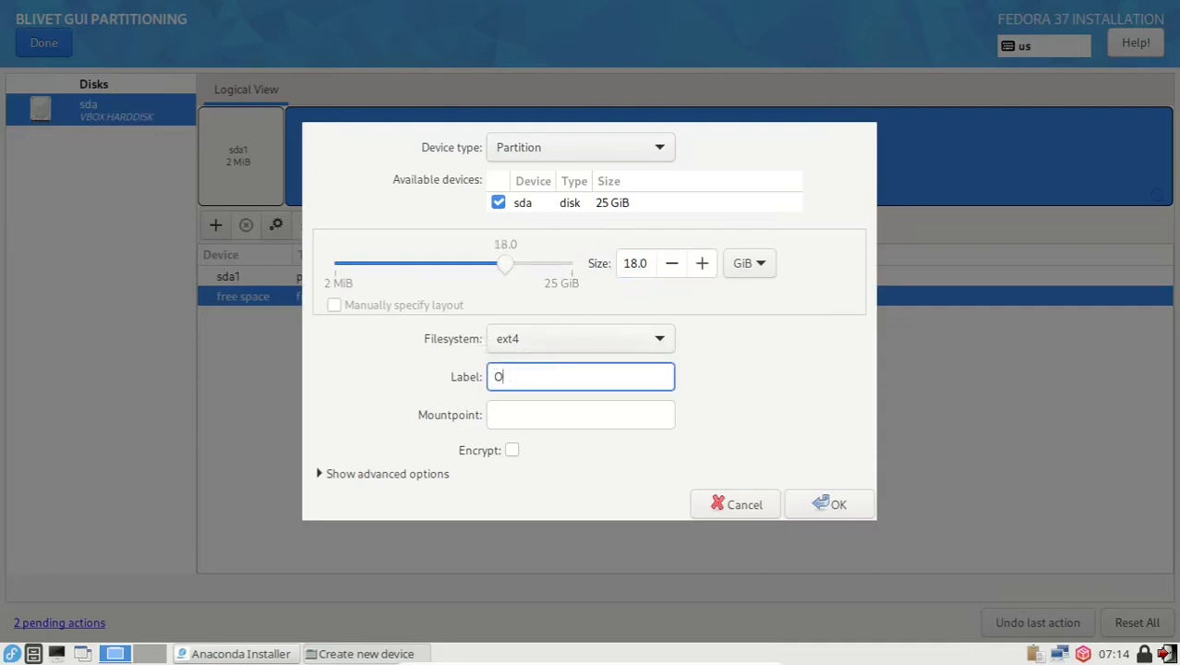
left_click(531, 407)
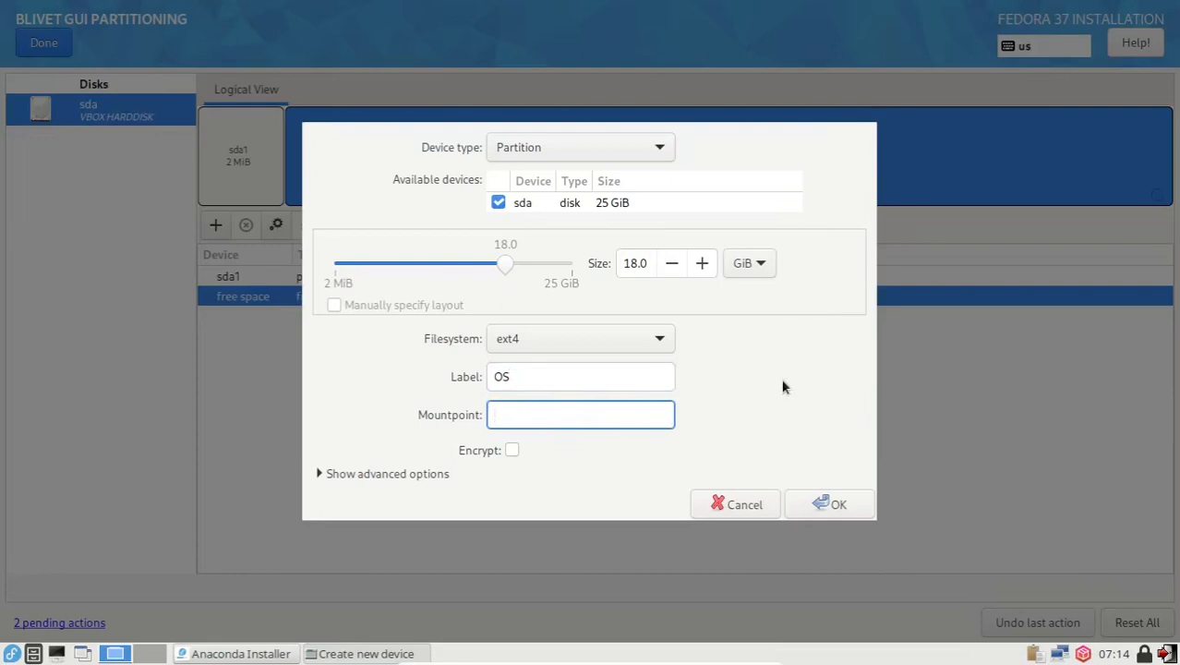
type("/")
left_click(834, 504)
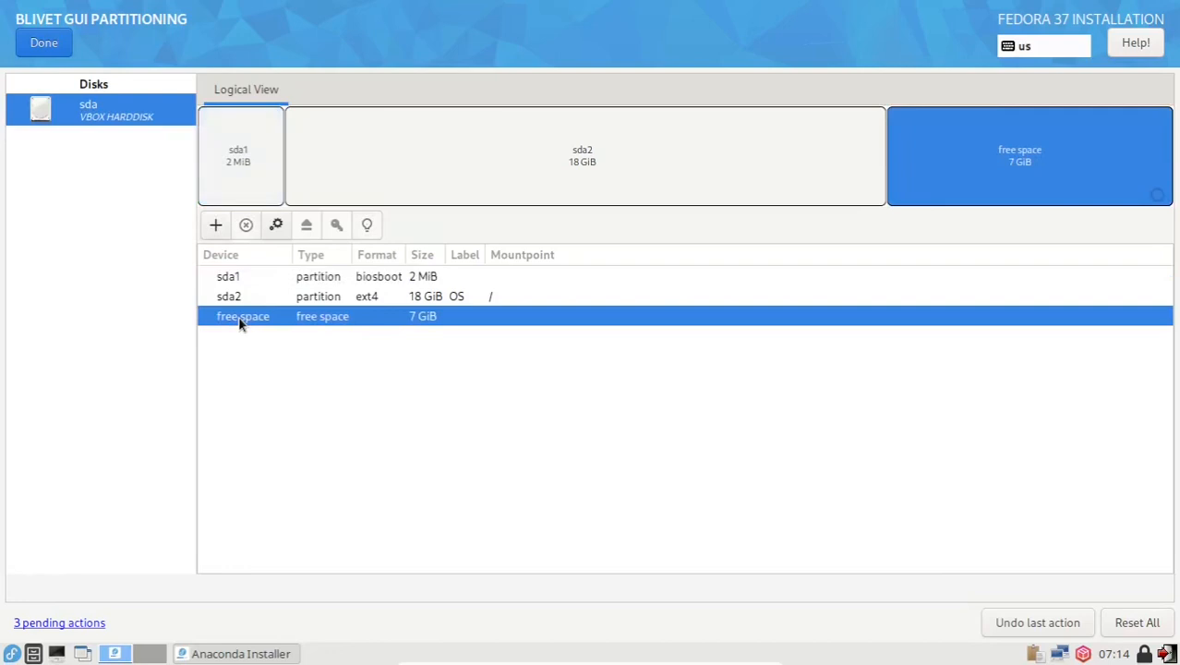
Step: Add a 2 GiB swap partition labelled SWAP in the 7 GiB free space
left_click(217, 227)
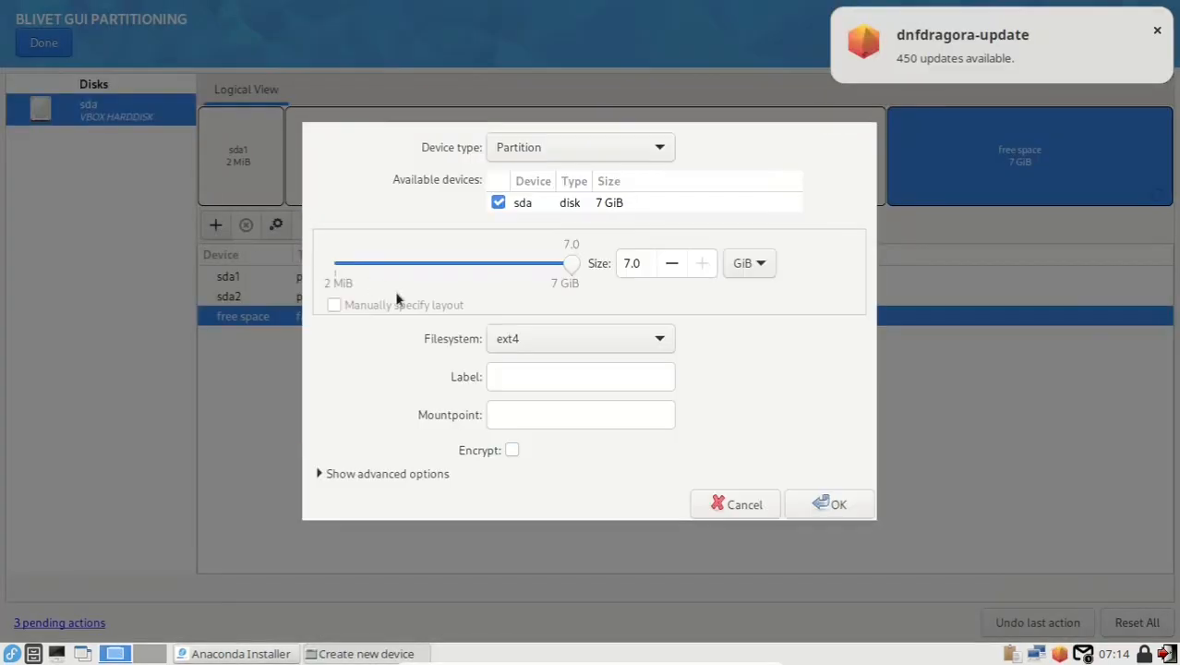
double_click(636, 263)
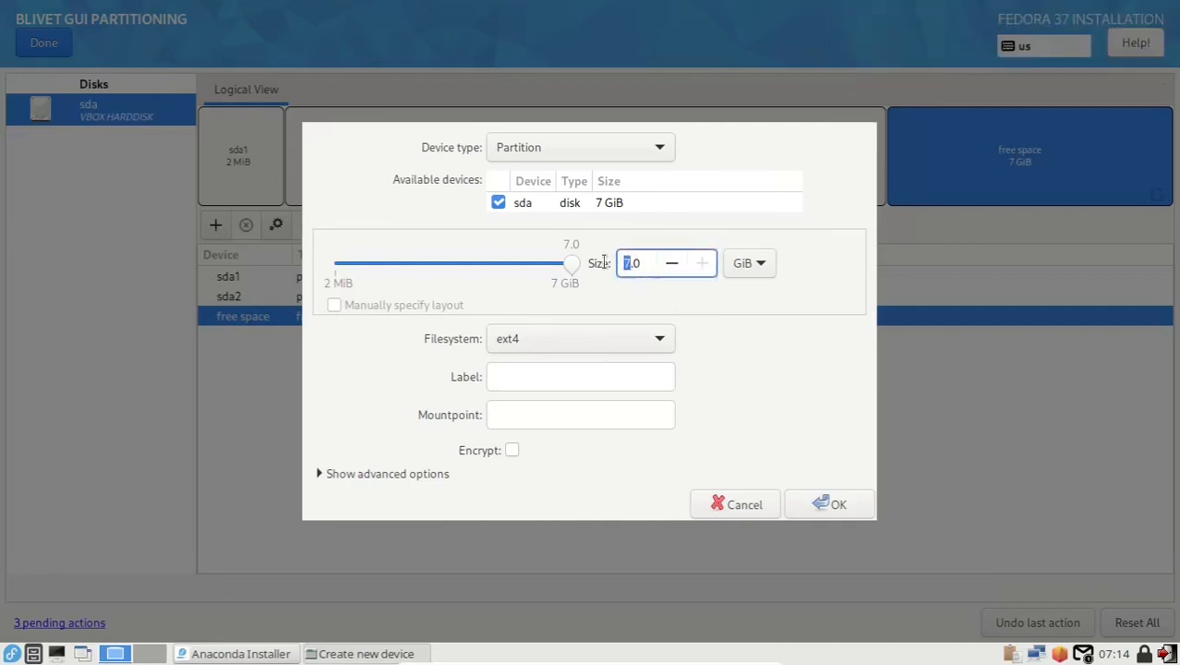
type("2")
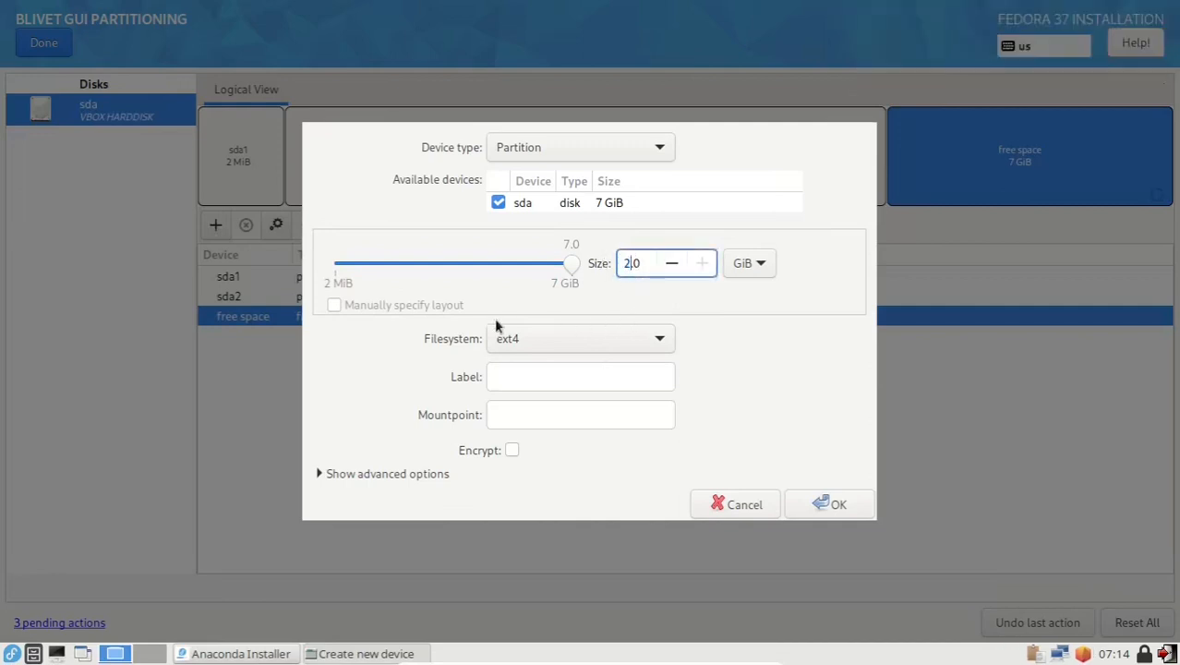
left_click(524, 347)
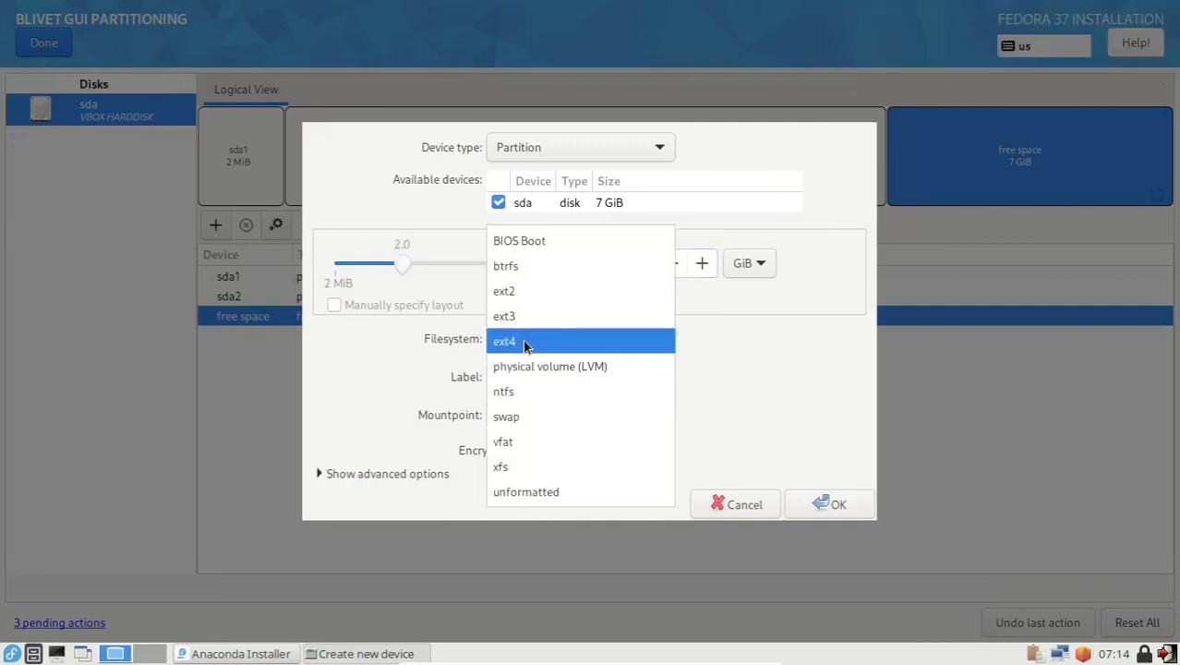
left_click(507, 418)
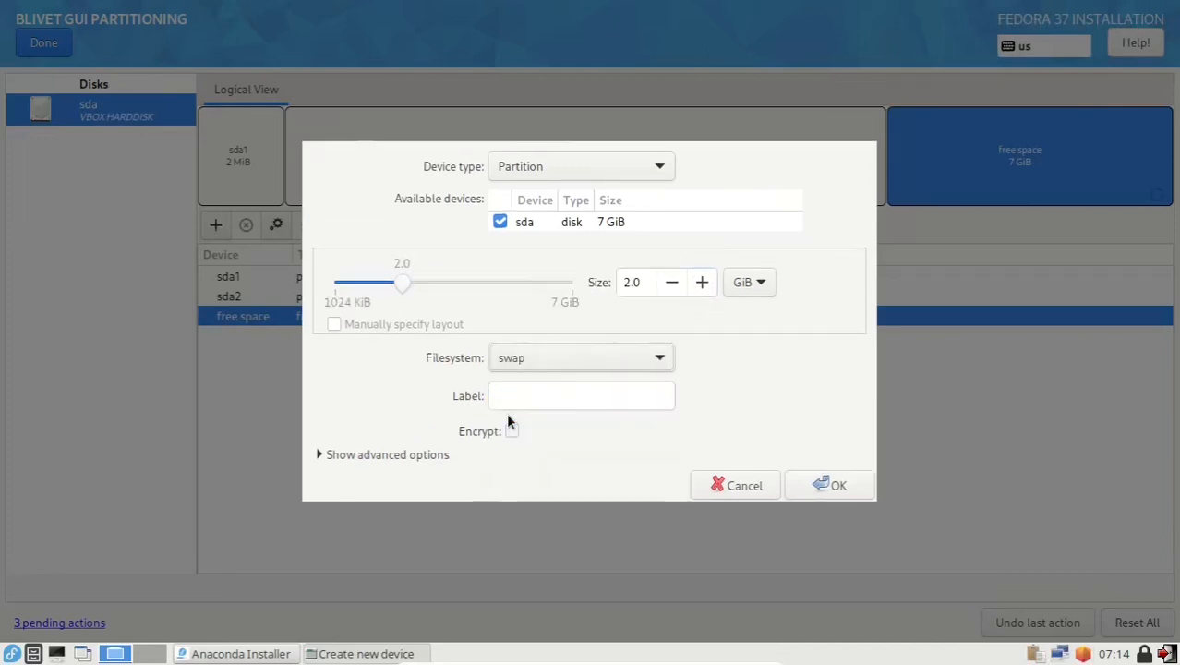
left_click(522, 396)
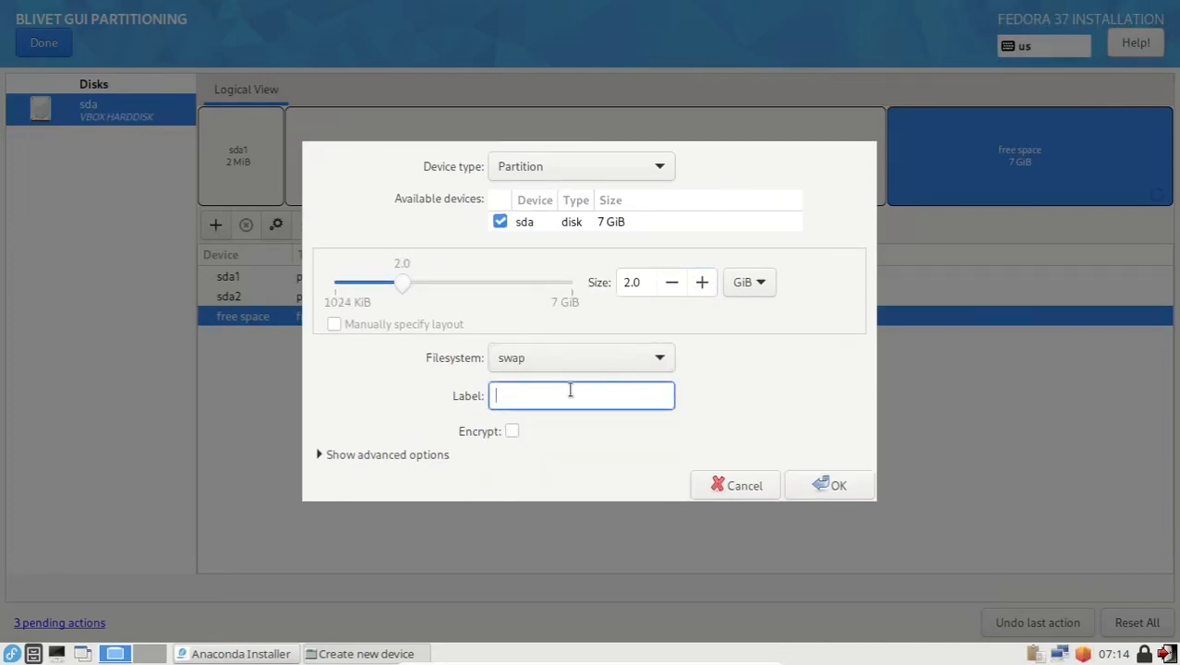
type("SWAP")
left_click(804, 485)
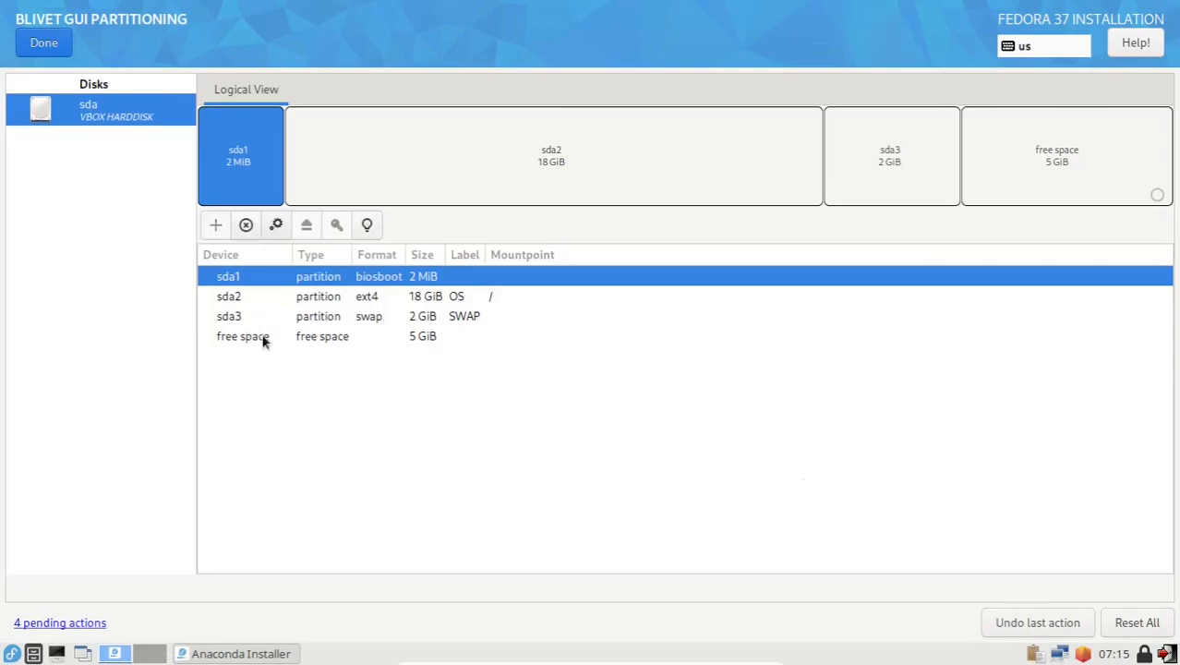
Step: Use the last 5 GiB of free space for a partition labelled HOME mounted at /home
left_click(265, 341)
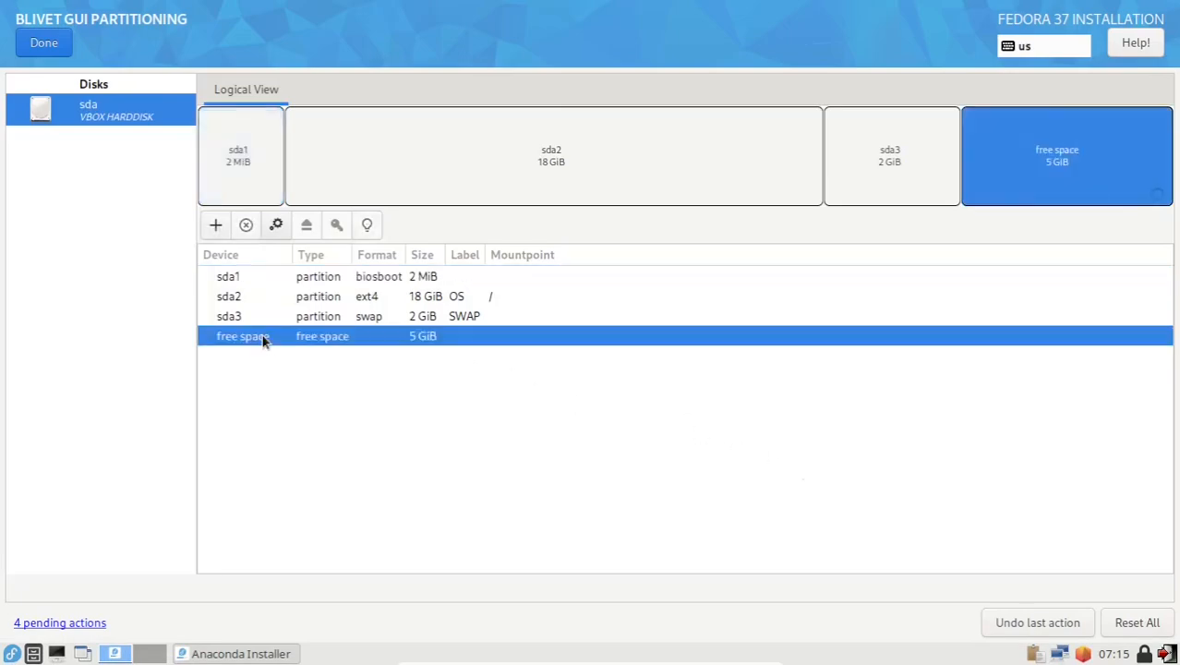
left_click(216, 227)
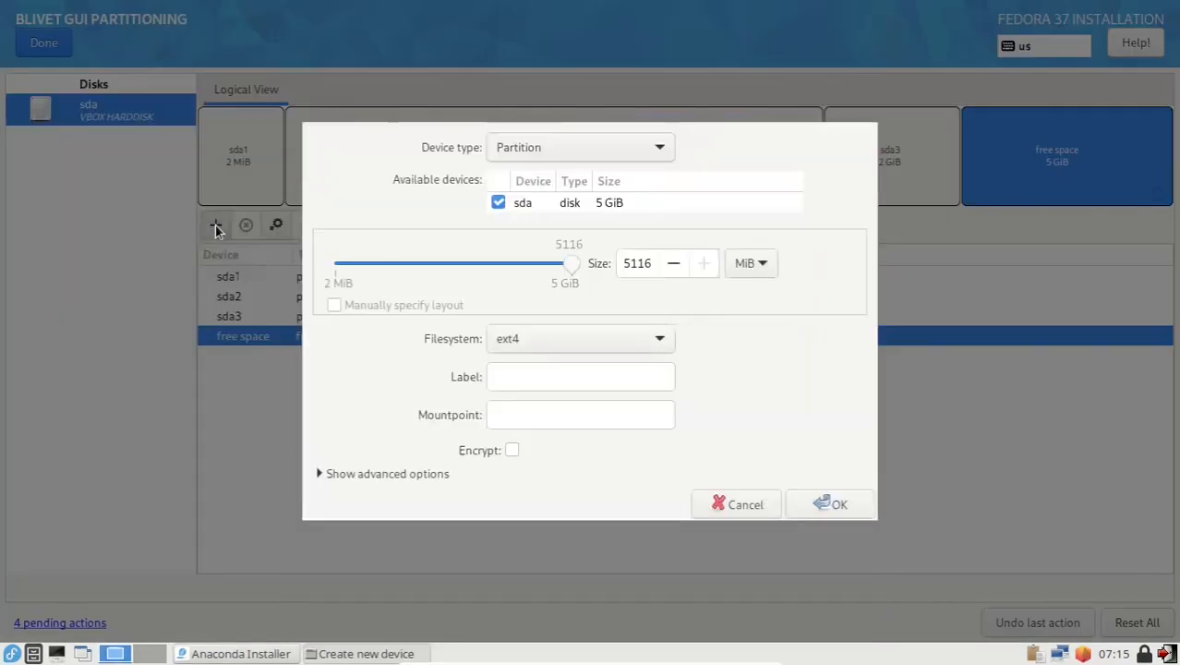
left_click(514, 372)
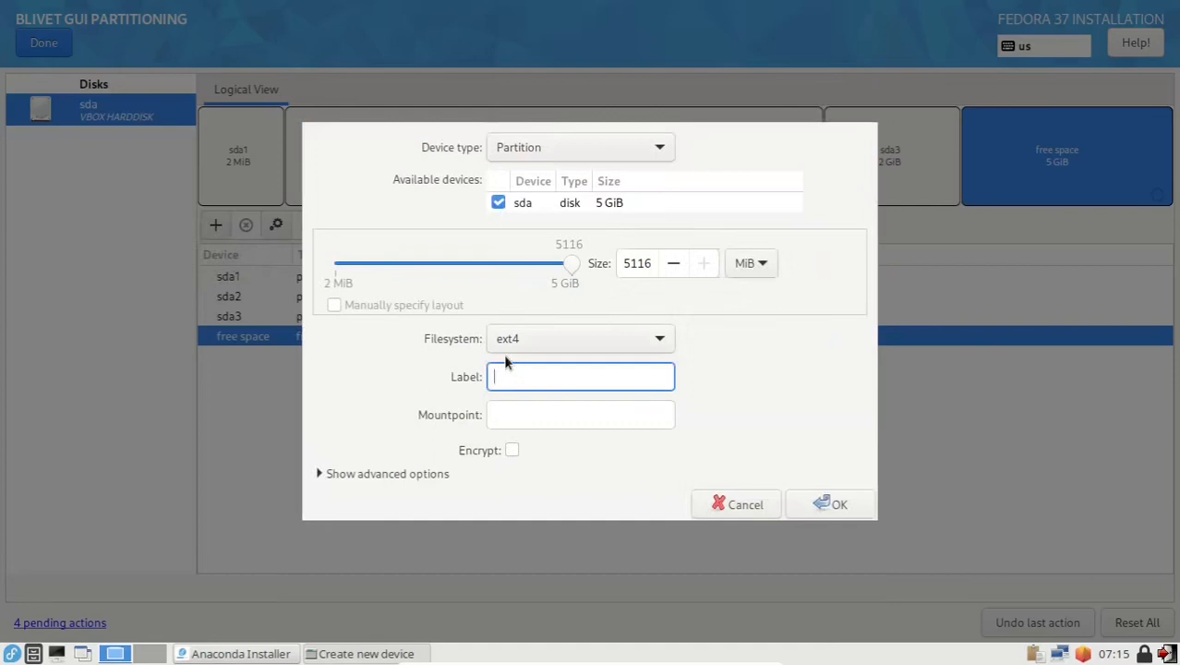
left_click(500, 412)
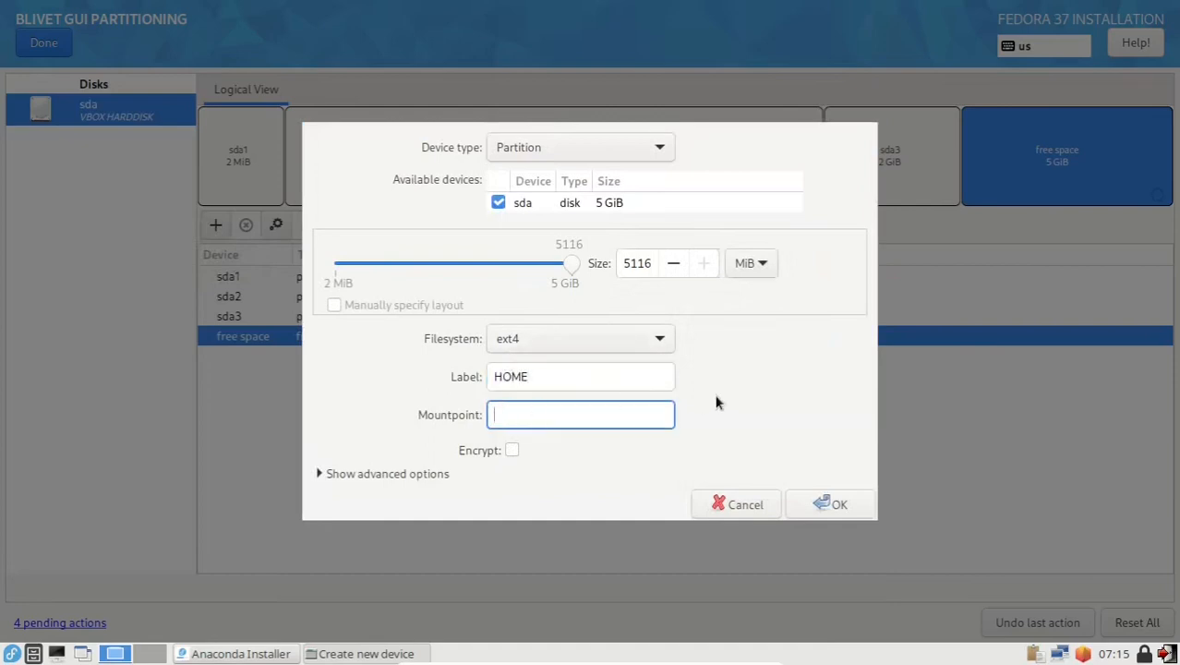
type("/home")
left_click(841, 504)
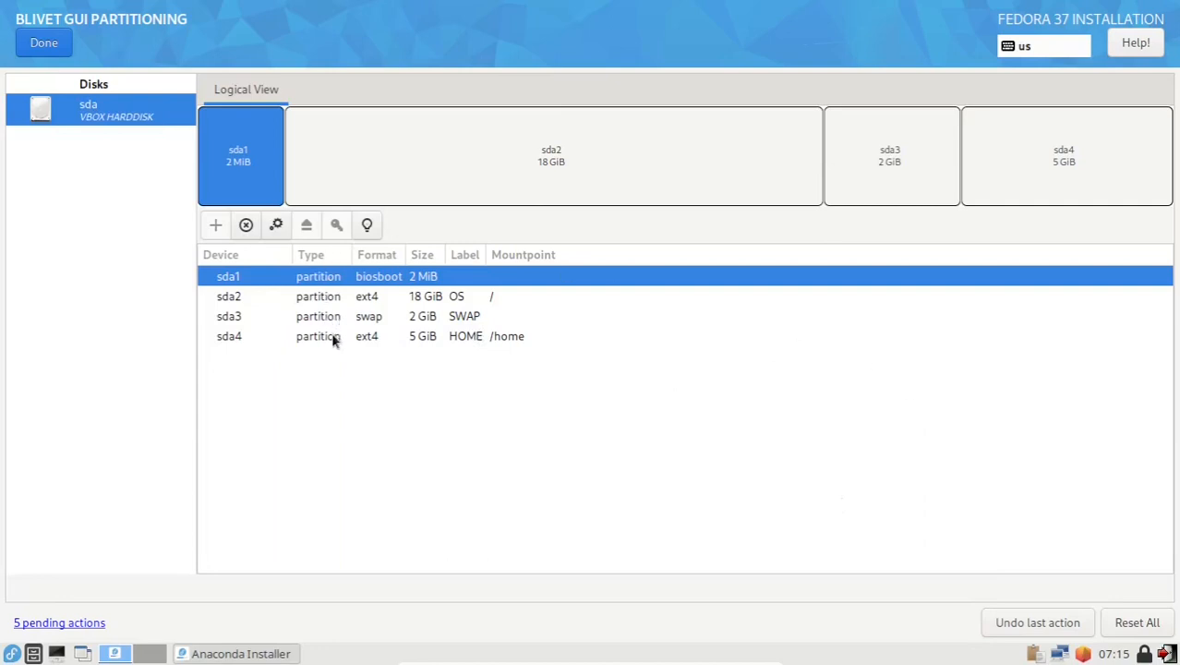
Step: Finish custom partitioning and accept the summary of partition changes
left_click(269, 338)
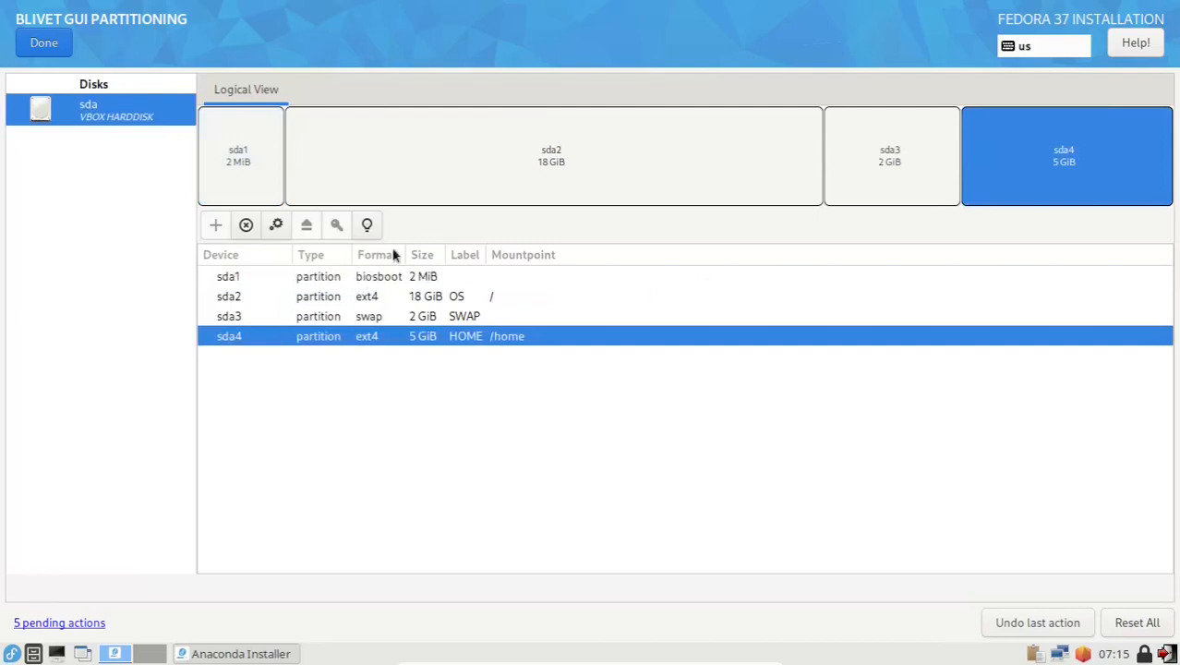
left_click(44, 42)
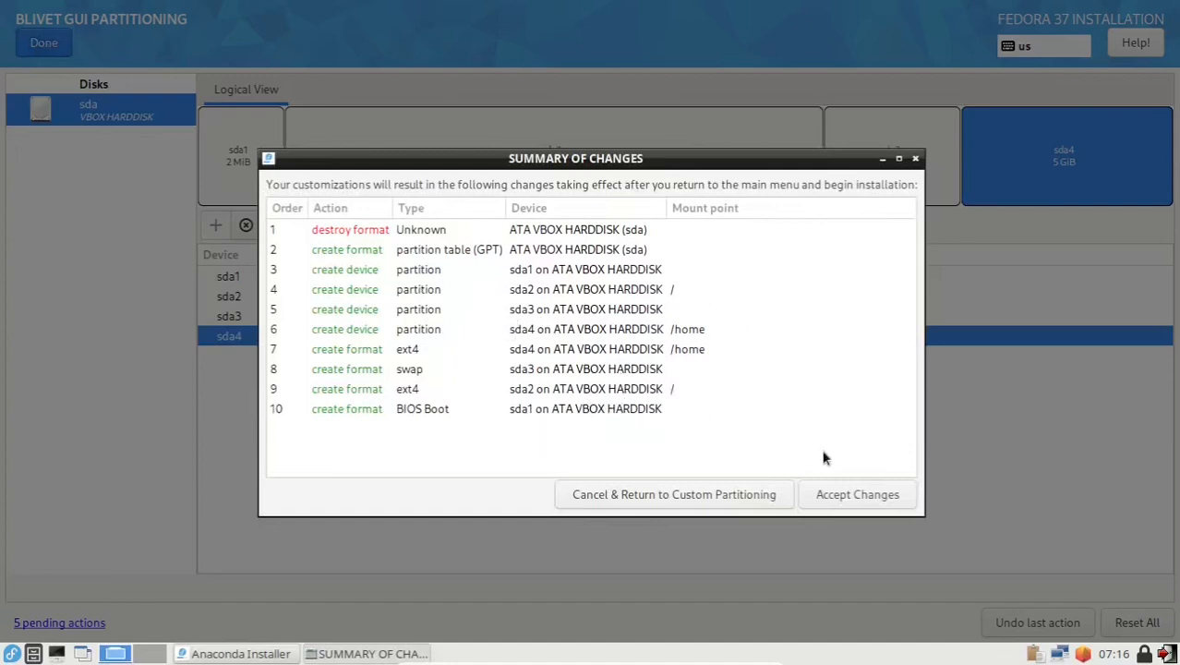
left_click(849, 498)
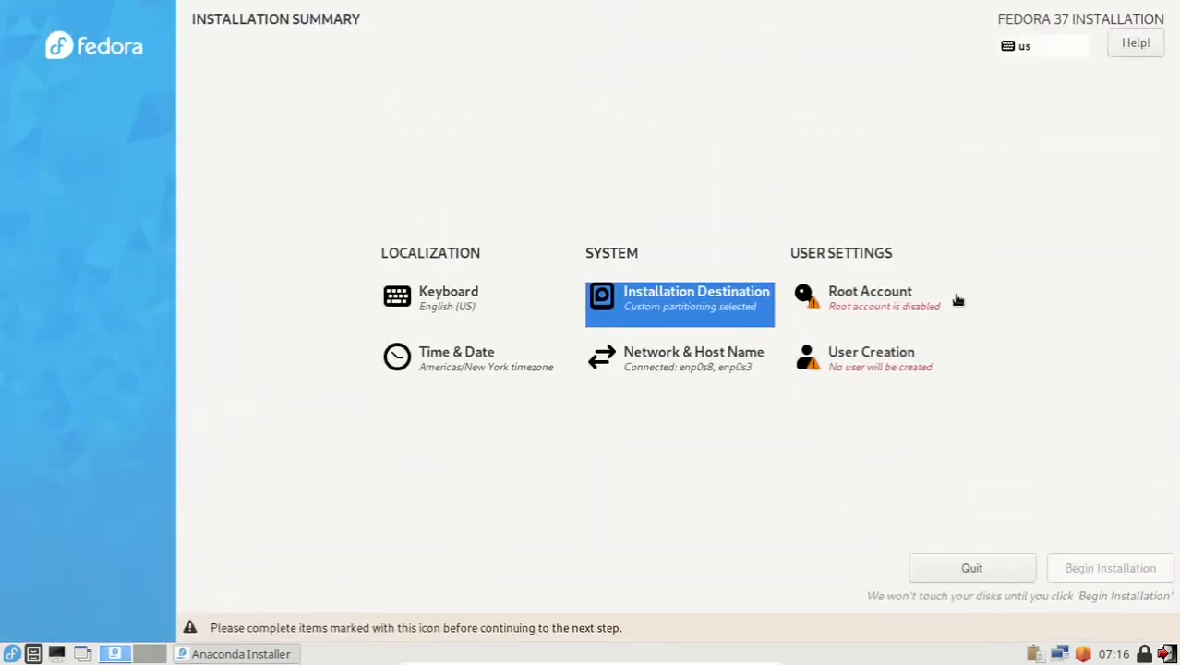
Step: Enable the root account with a confirmed password and allow root SSH password login
left_click(861, 300)
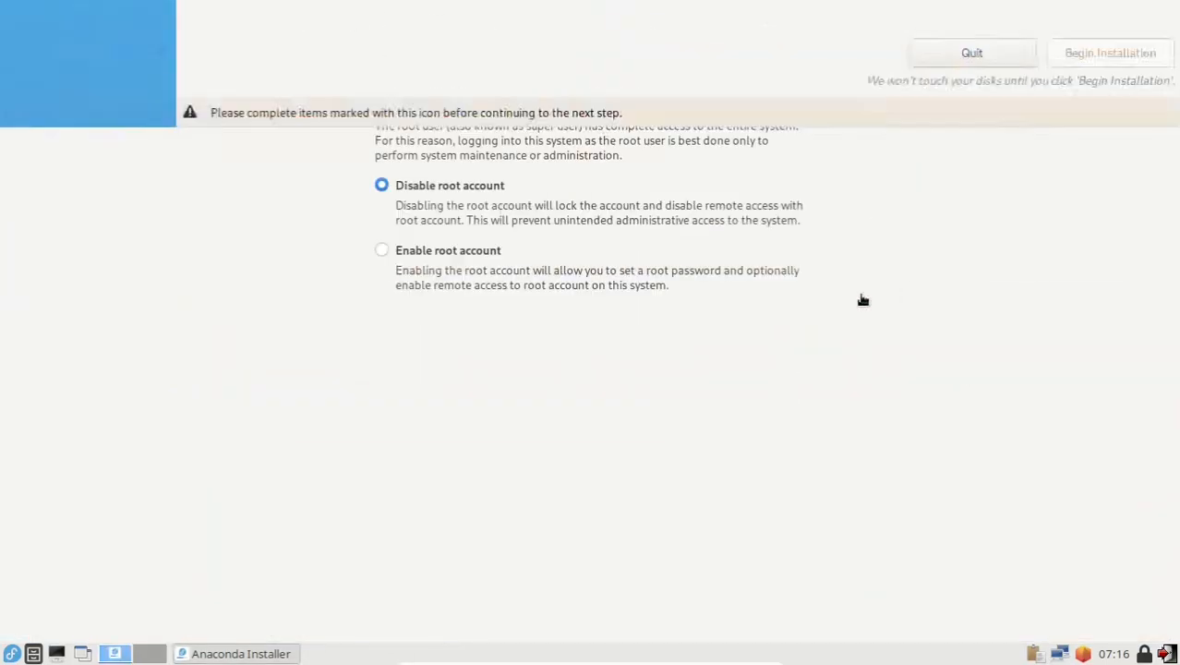
left_click(380, 254)
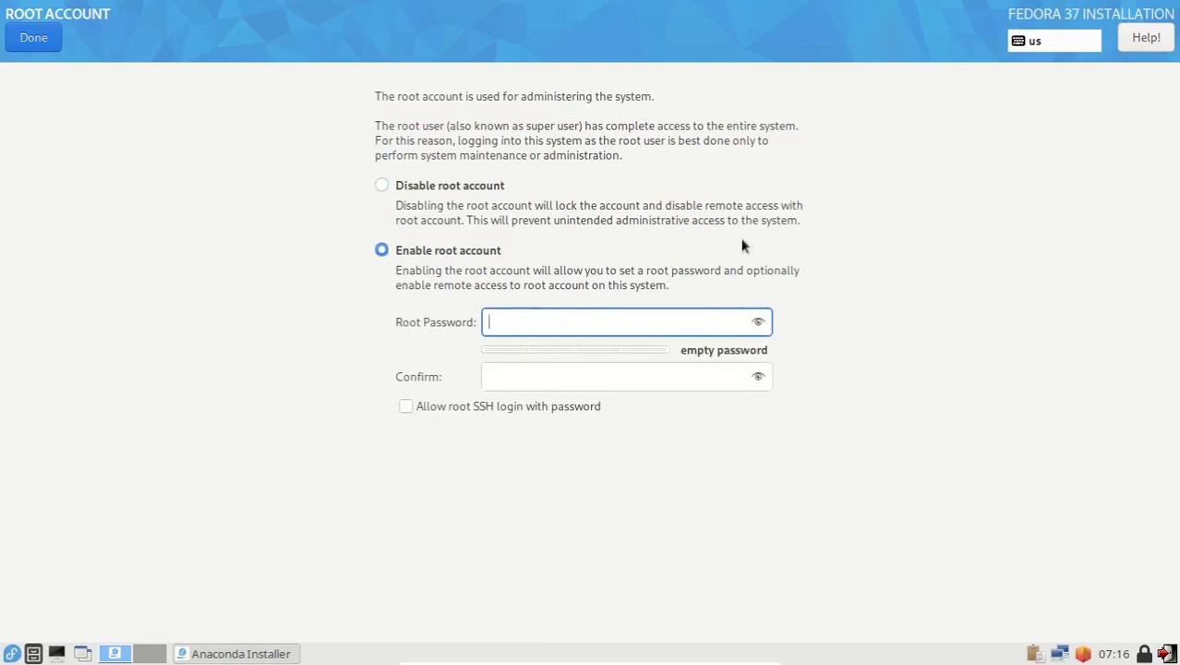
type("••••••")
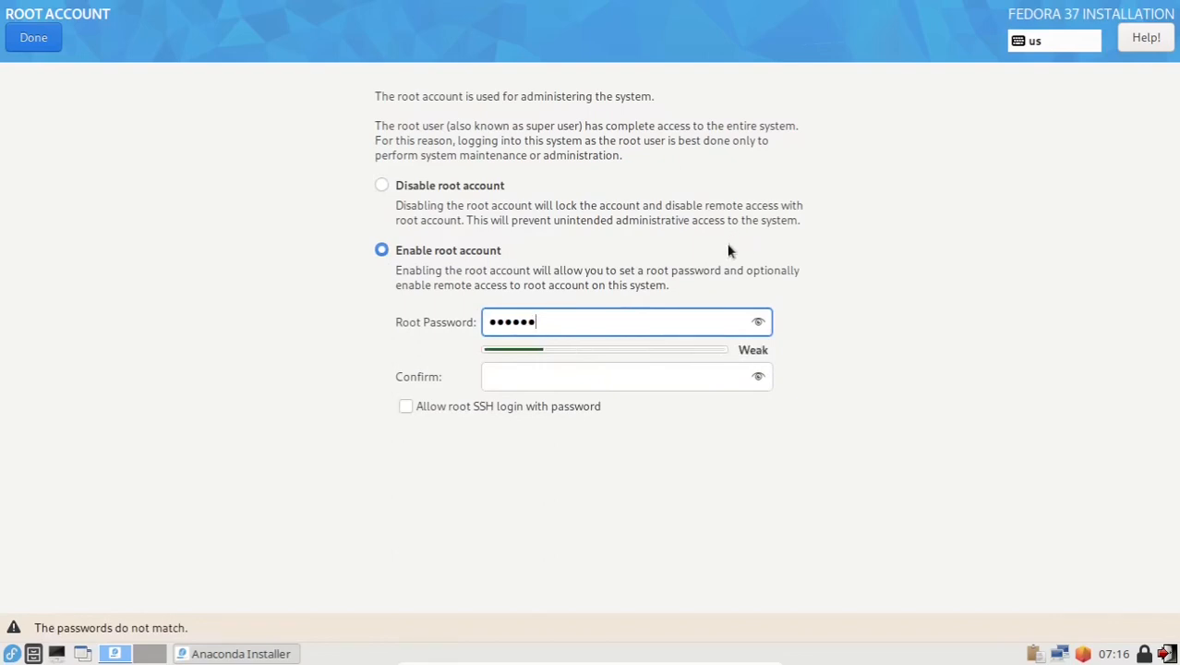
left_click(558, 376)
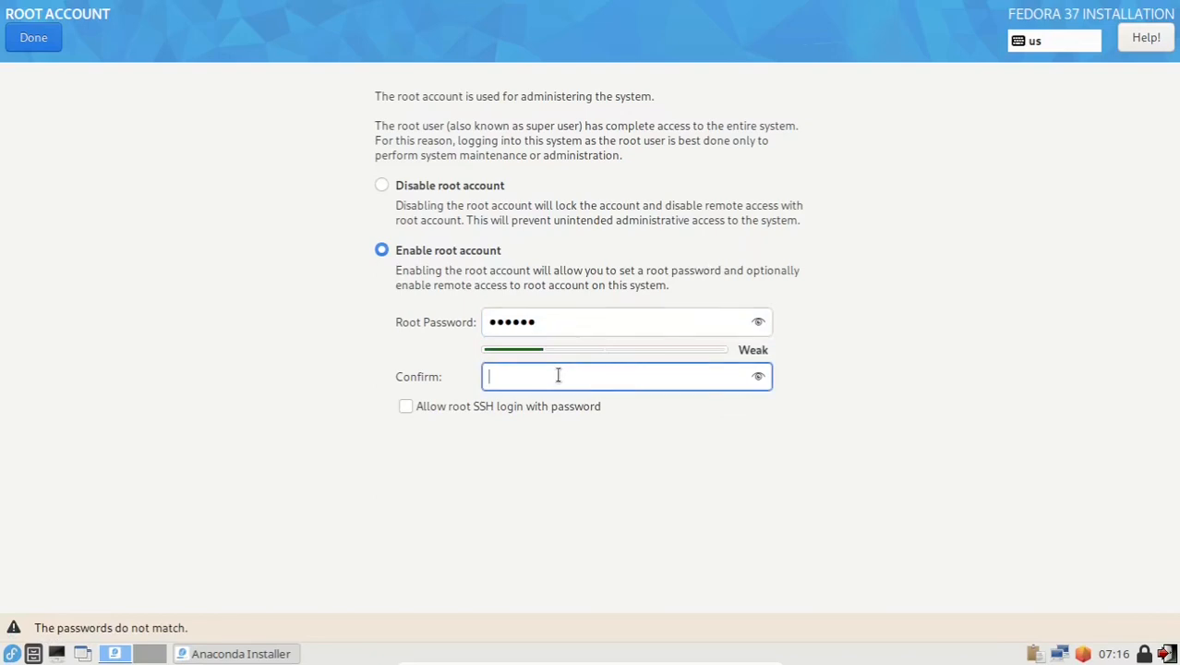
type("●●●●●●")
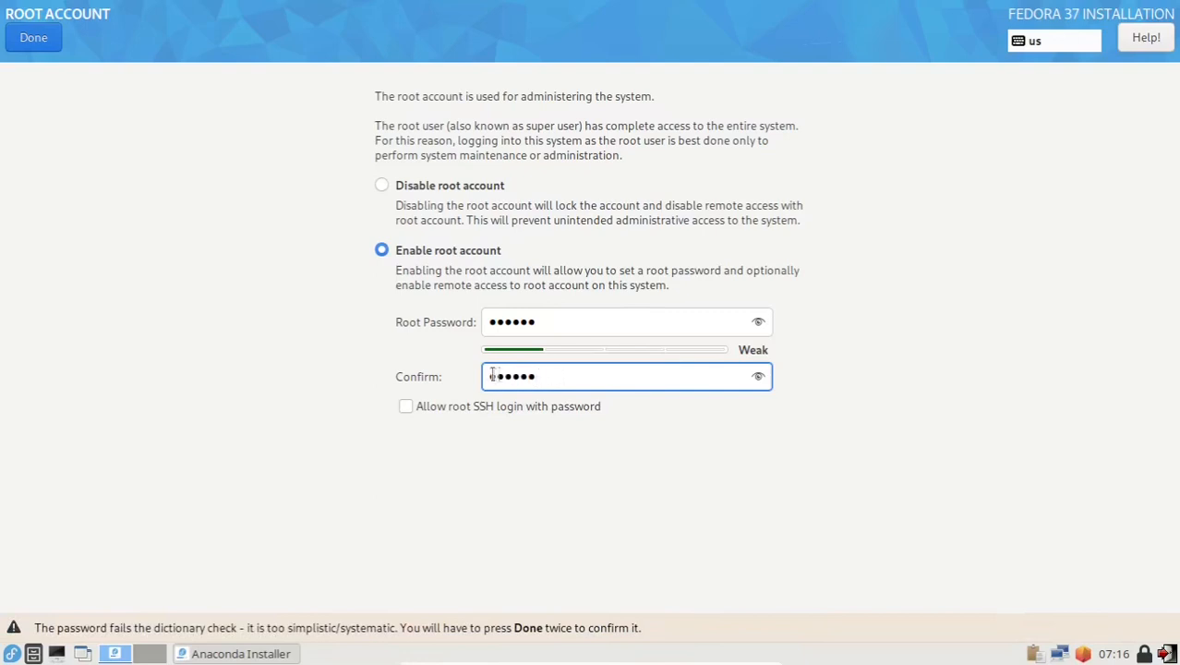
left_click(411, 408)
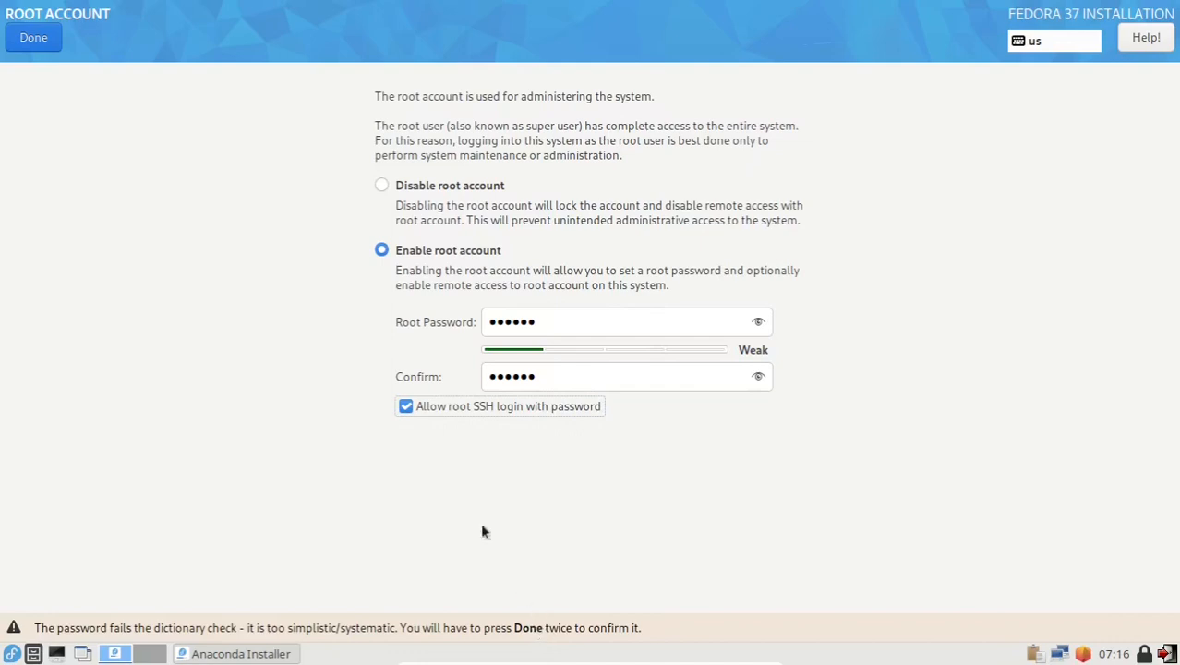
left_click(46, 41)
left_click(45, 41)
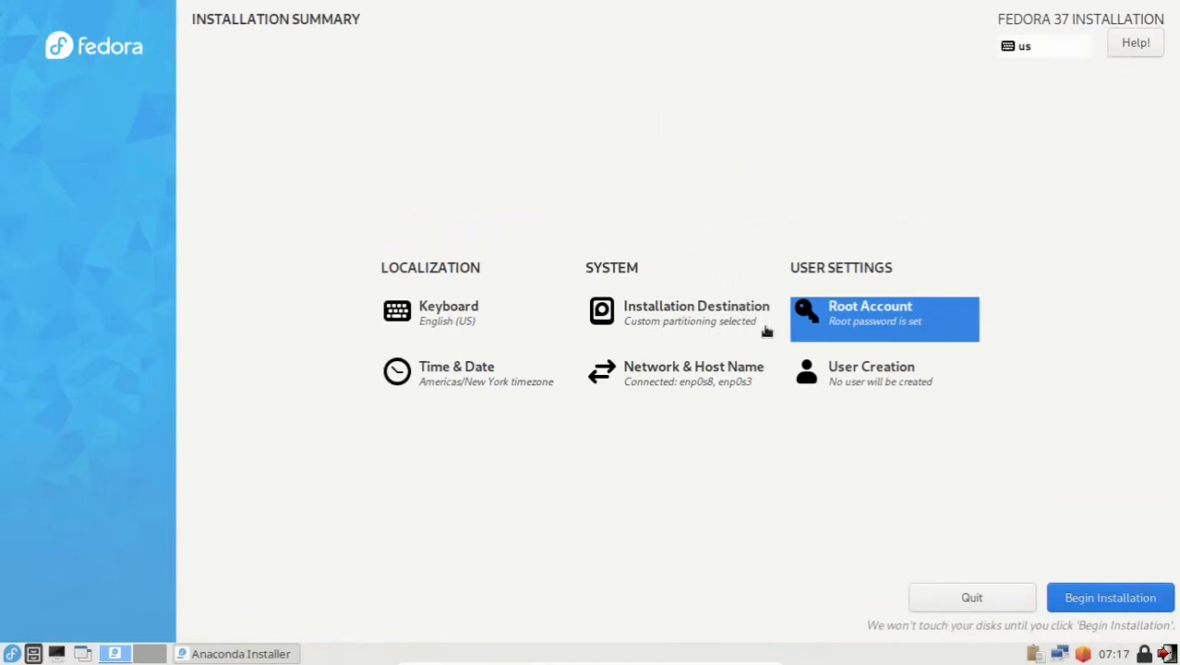
Step: Create an administrator user with a full name, user name and confirmed password
left_click(880, 384)
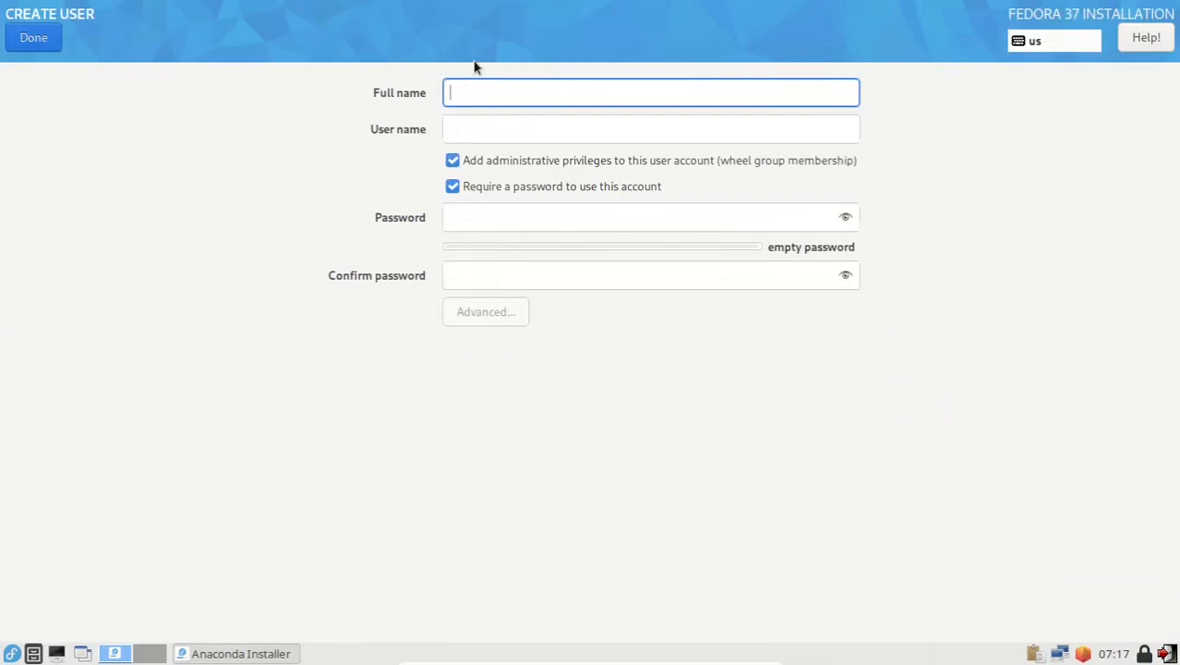
type("bamz")
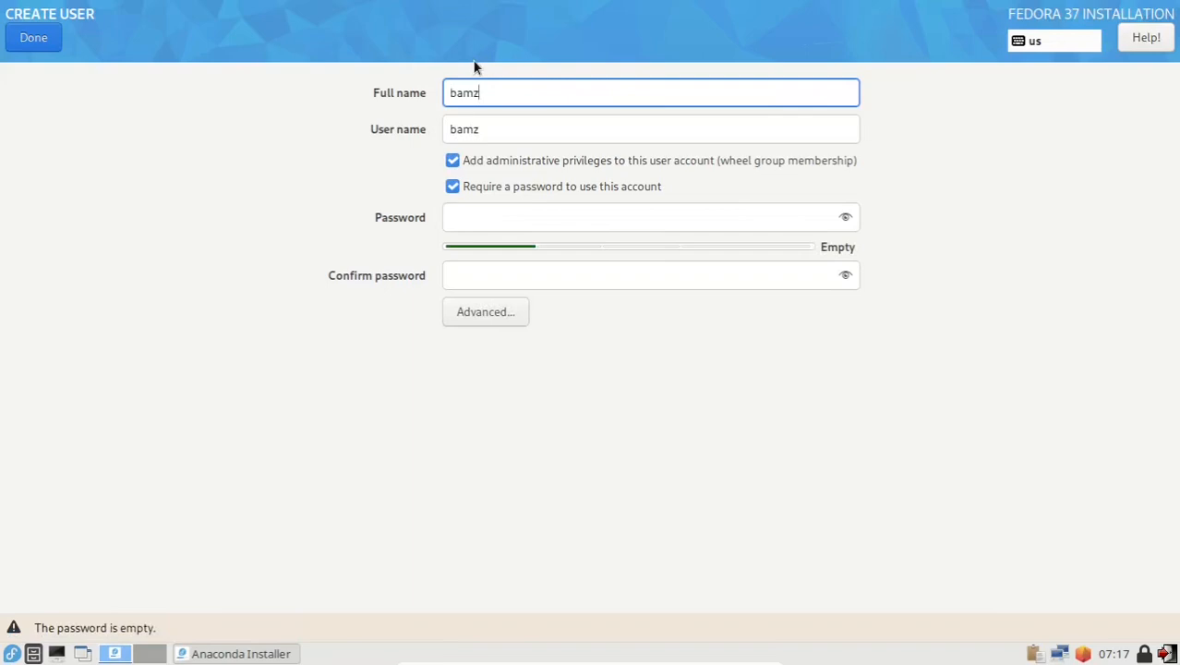
left_click(497, 129)
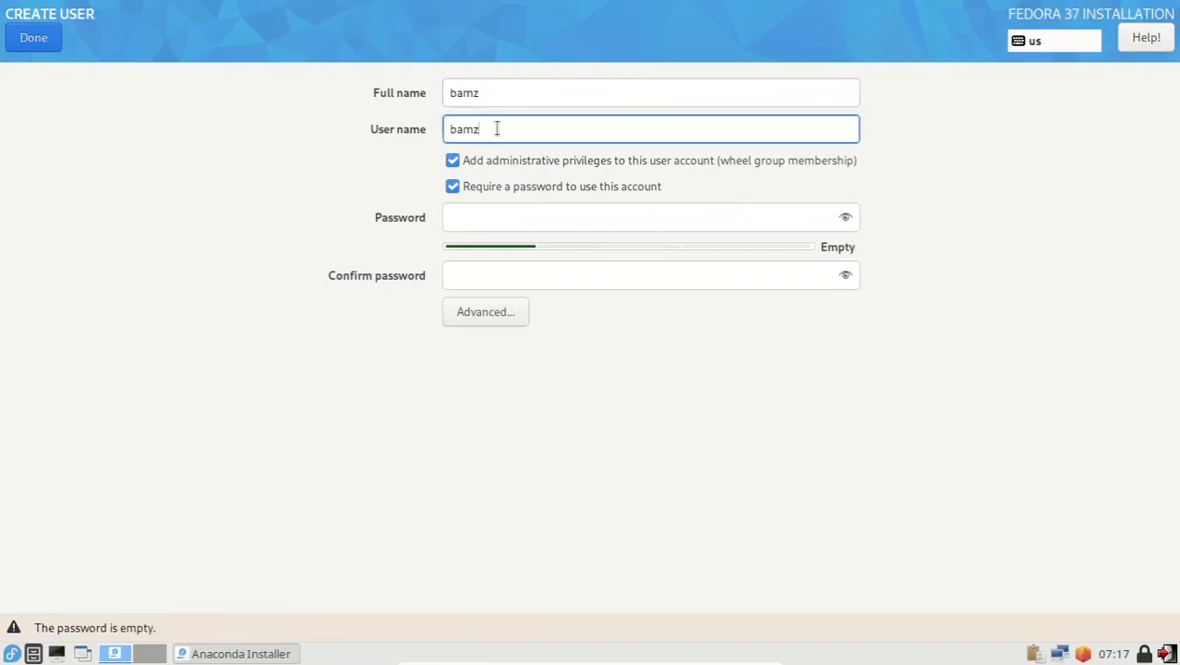
left_click(467, 212)
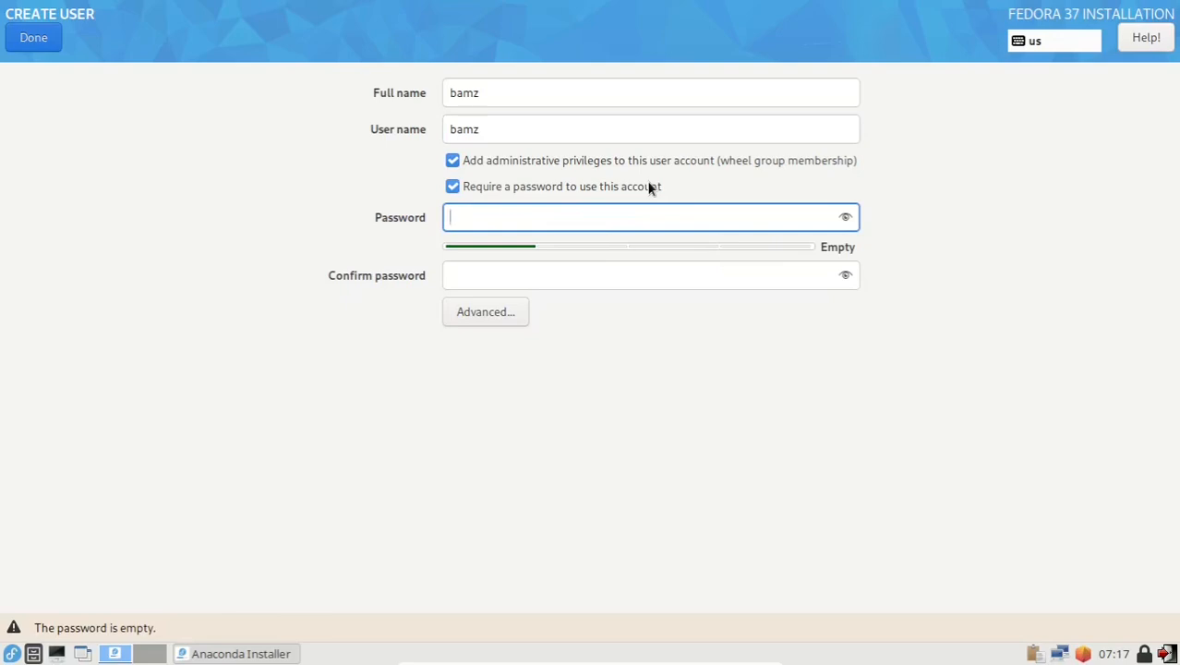
type("**")
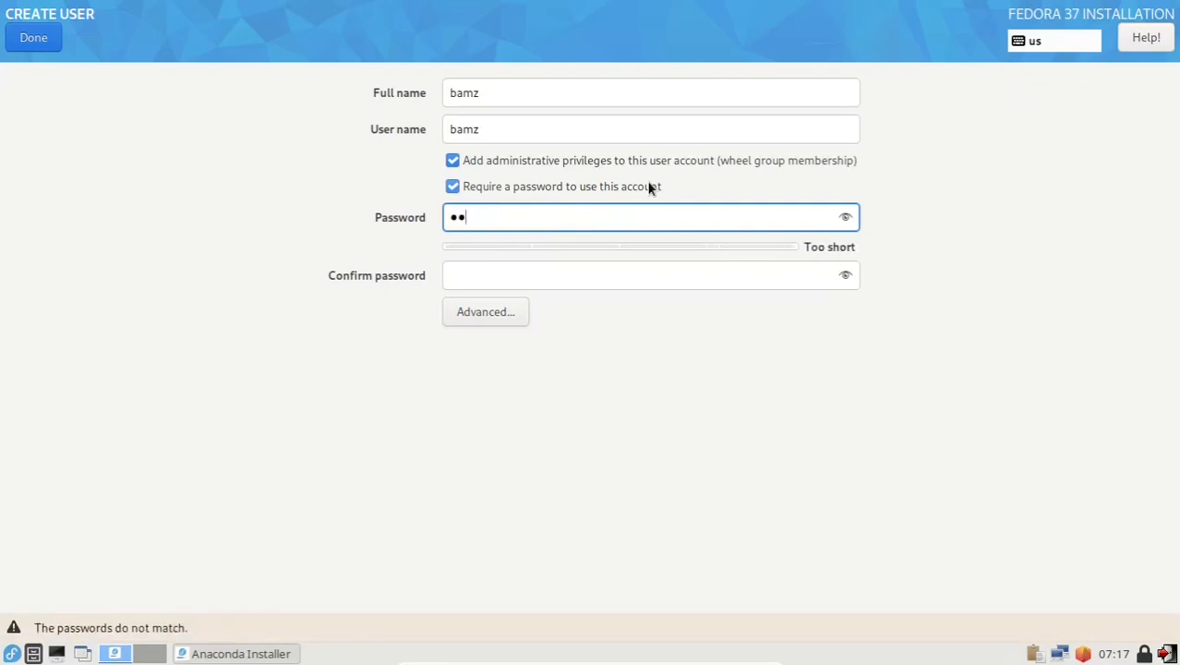
type("****")
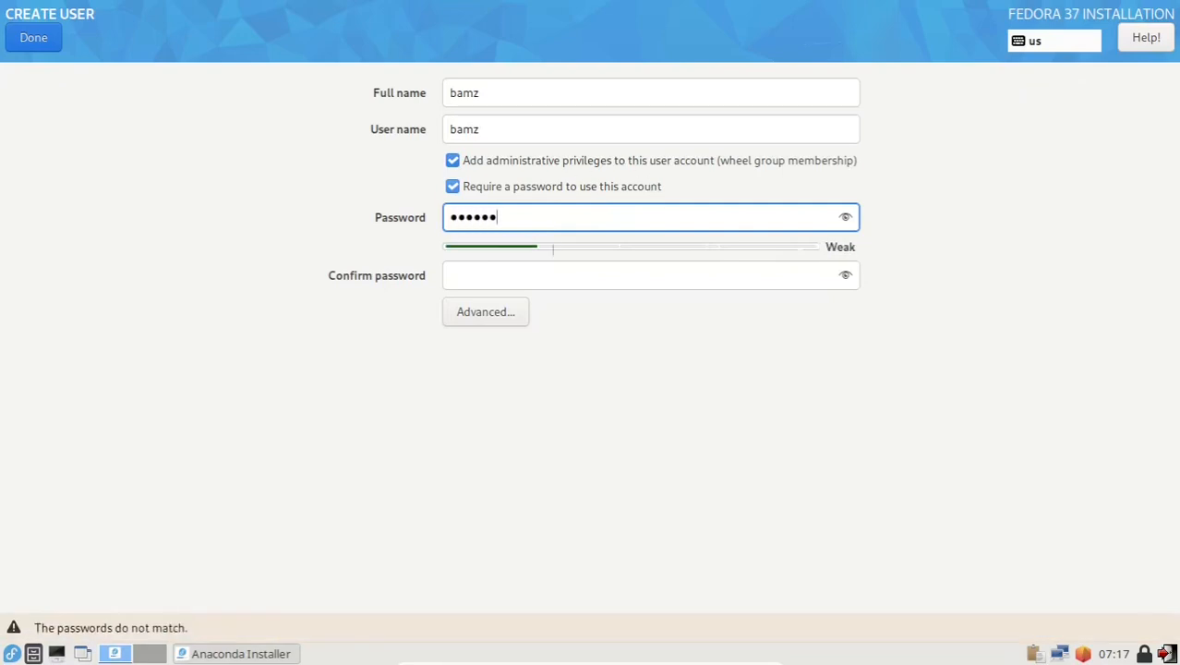
left_click(543, 281)
type("*")
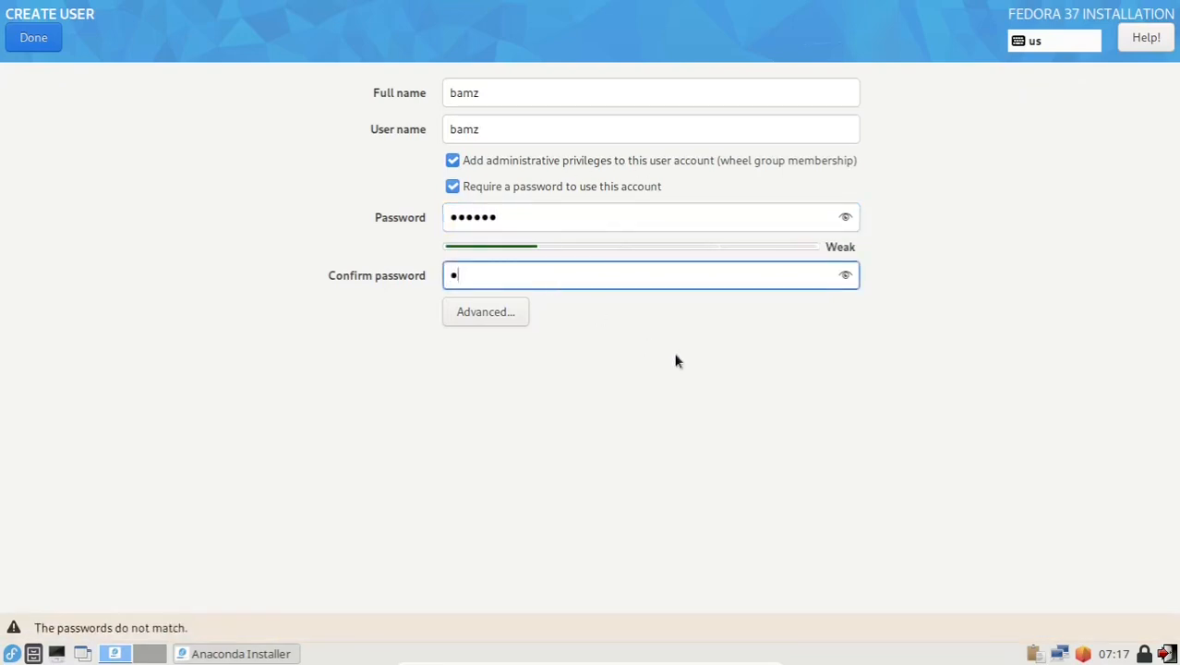
type("*****")
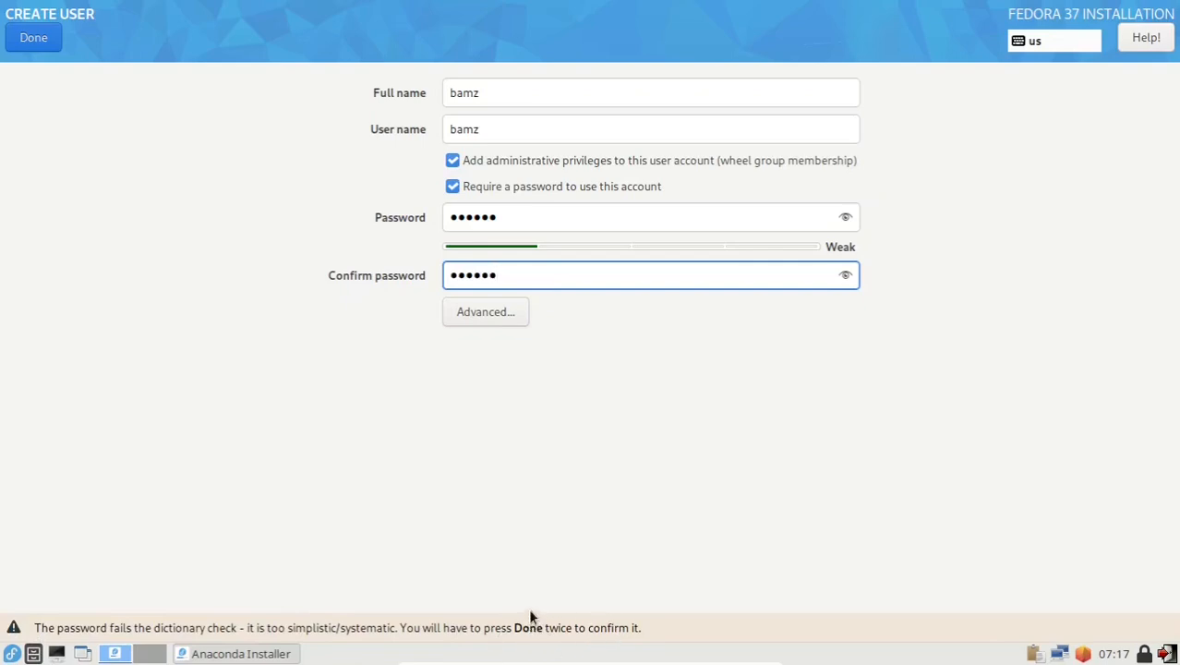
left_click(36, 39)
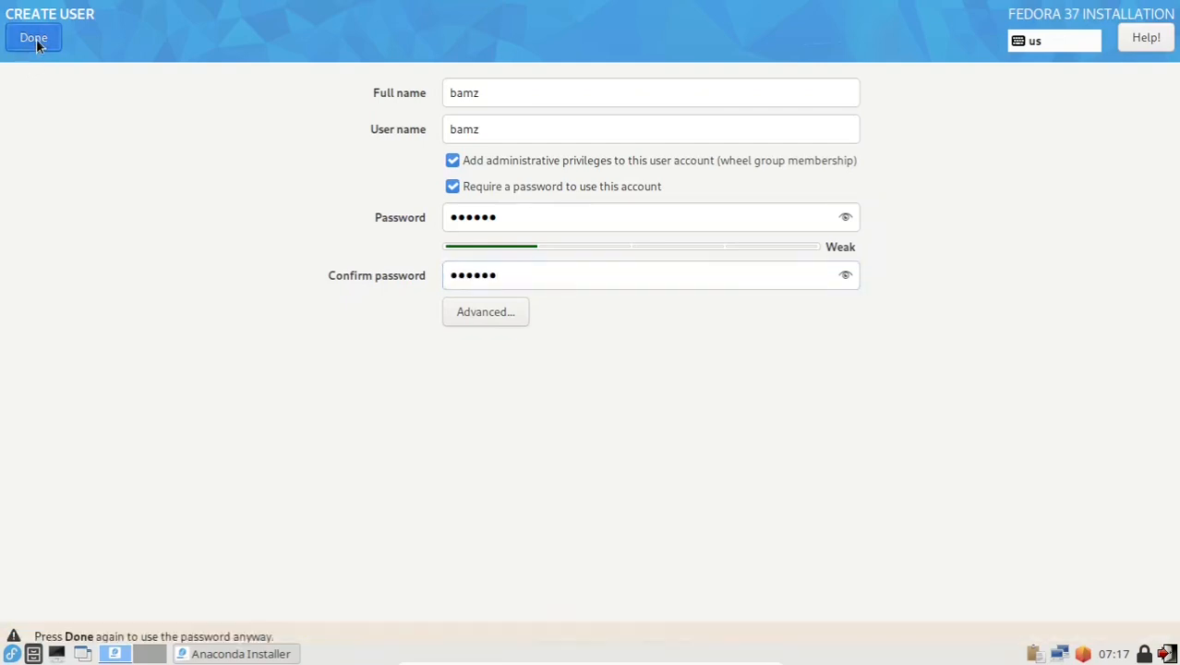
left_click(36, 39)
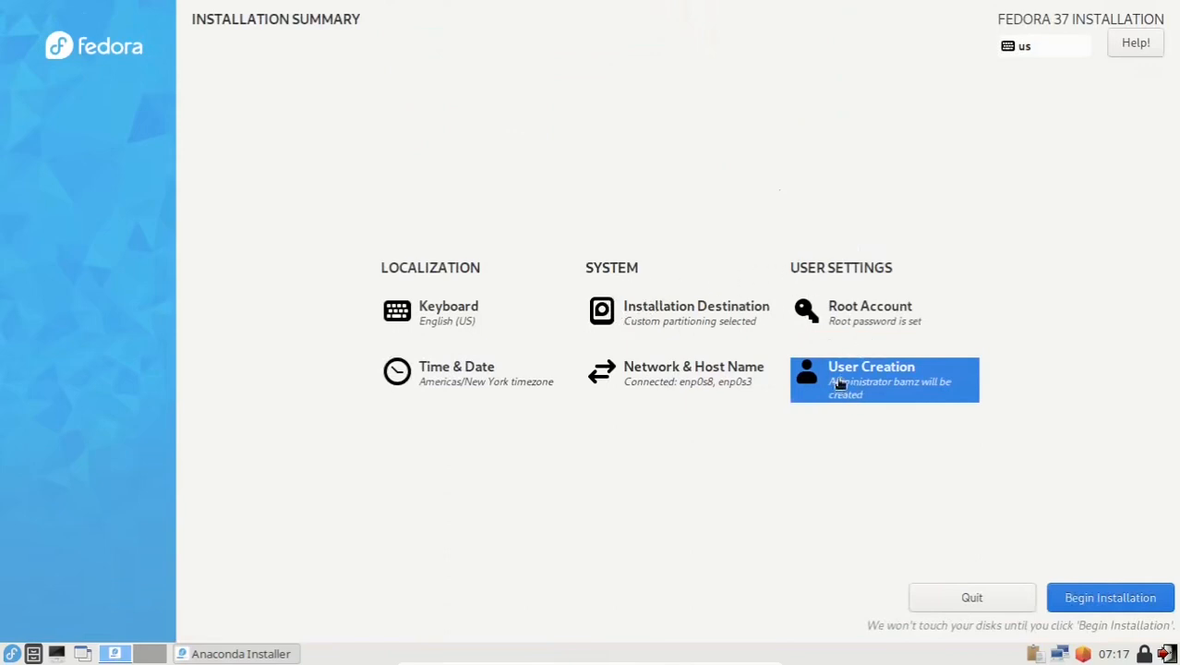
Step: Begin the Fedora 37 installation and let it run to completion
left_click(1100, 601)
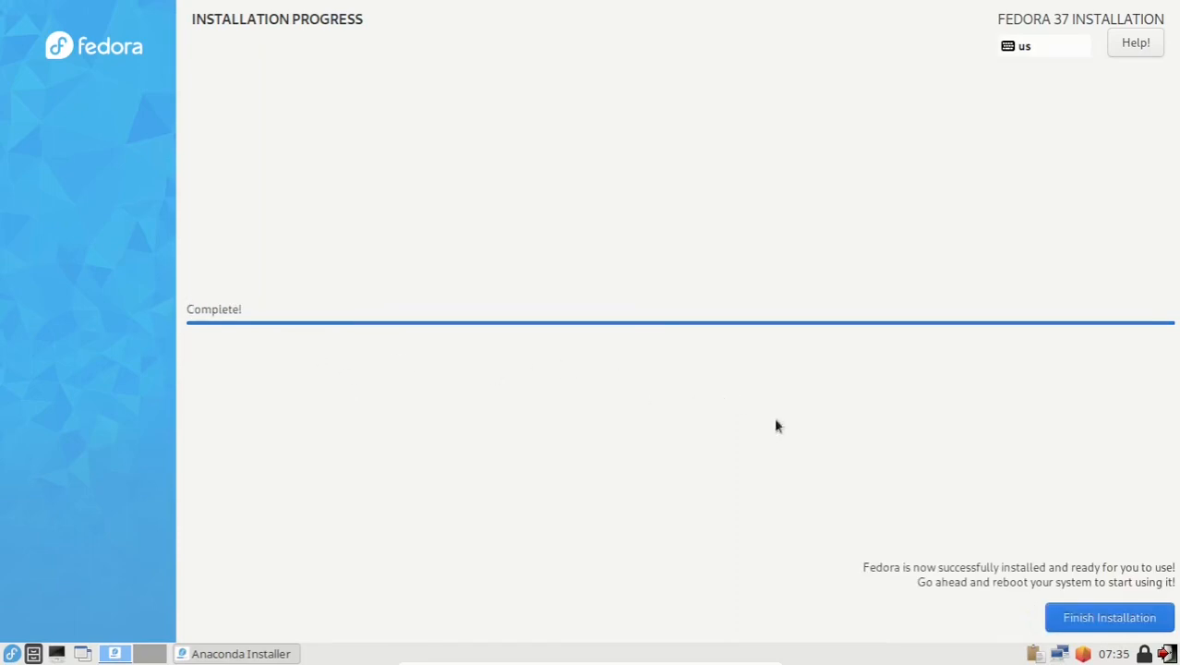
Step: Finish the installation to reach the live desktop, then bring up VirtualBox's Devices menu
left_click(1137, 626)
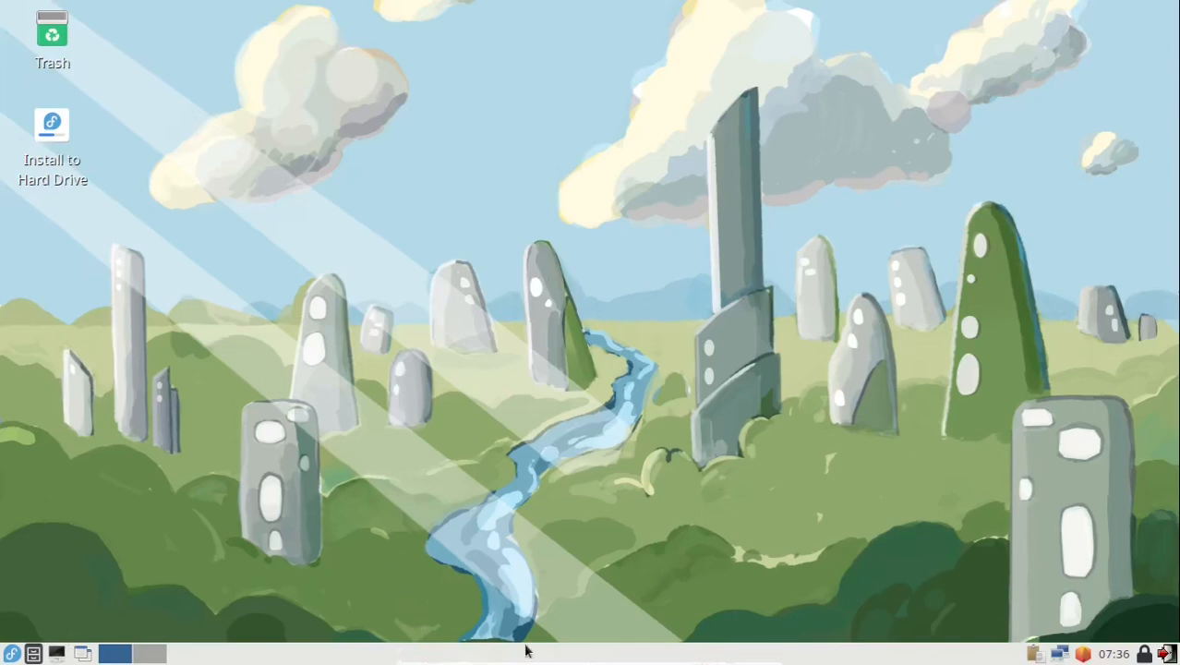
mouse_move(540, 661)
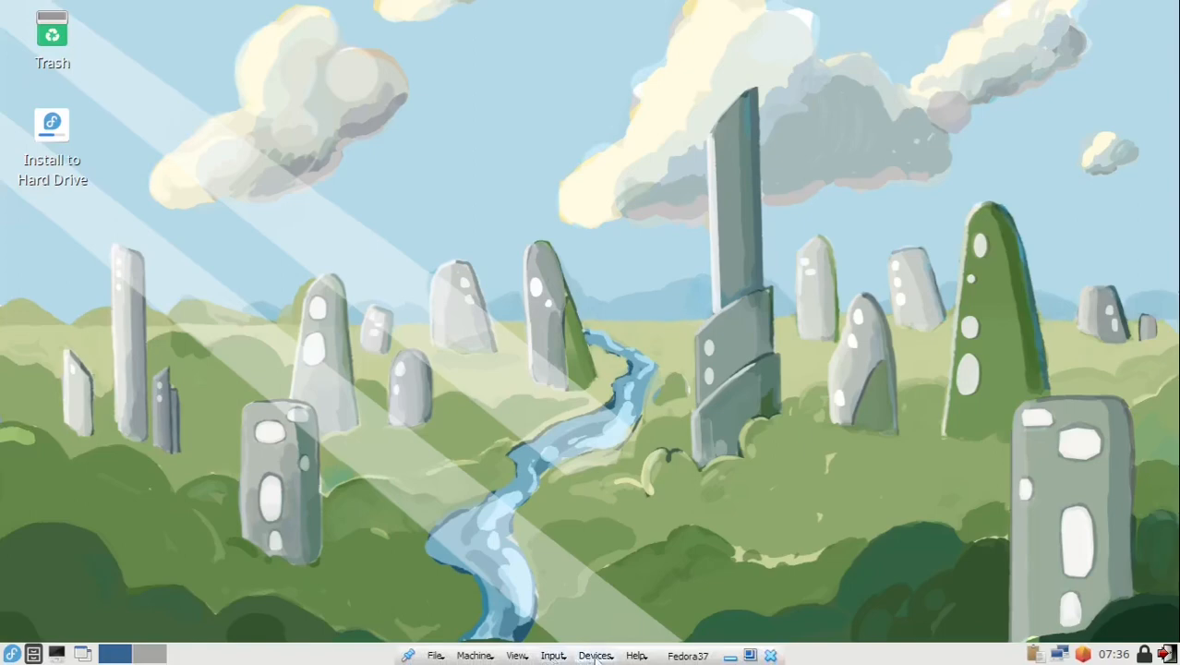
left_click(595, 656)
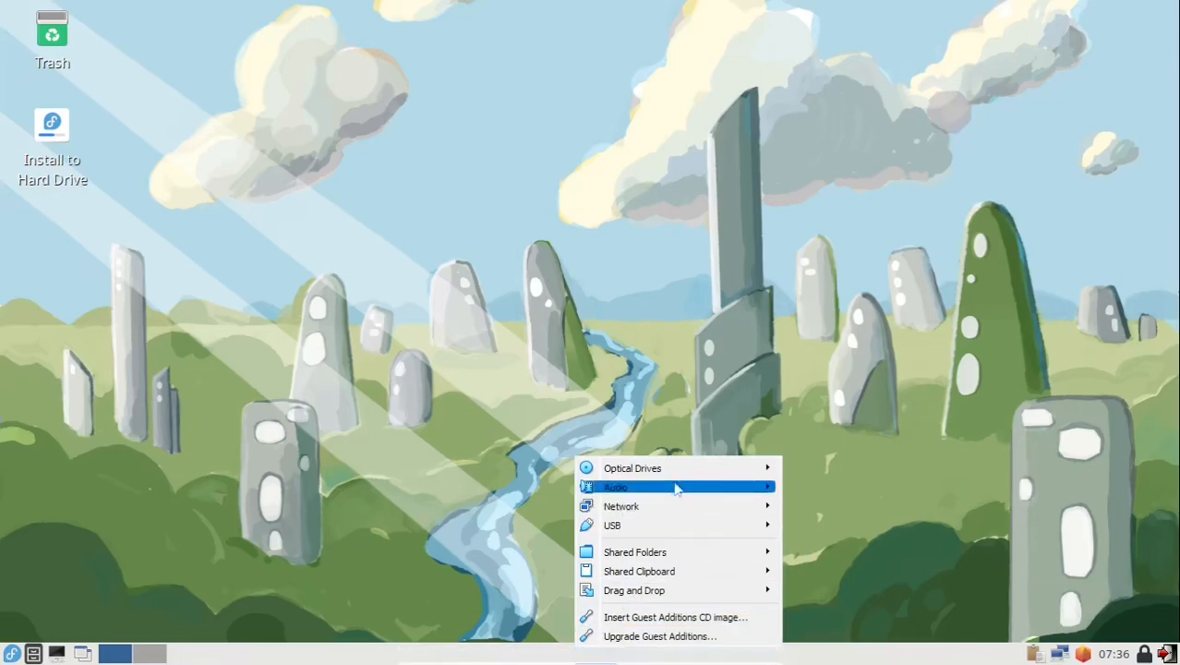
Step: Force-eject the Fedora live ISO from the virtual optical drive
mouse_move(698, 469)
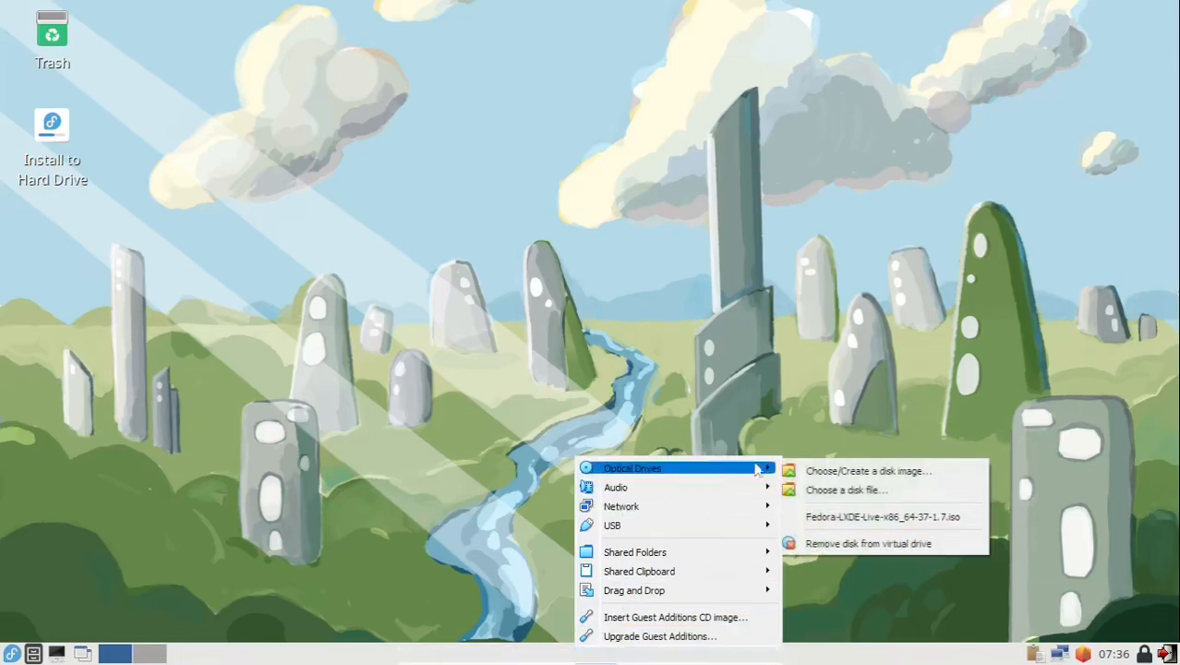
left_click(858, 544)
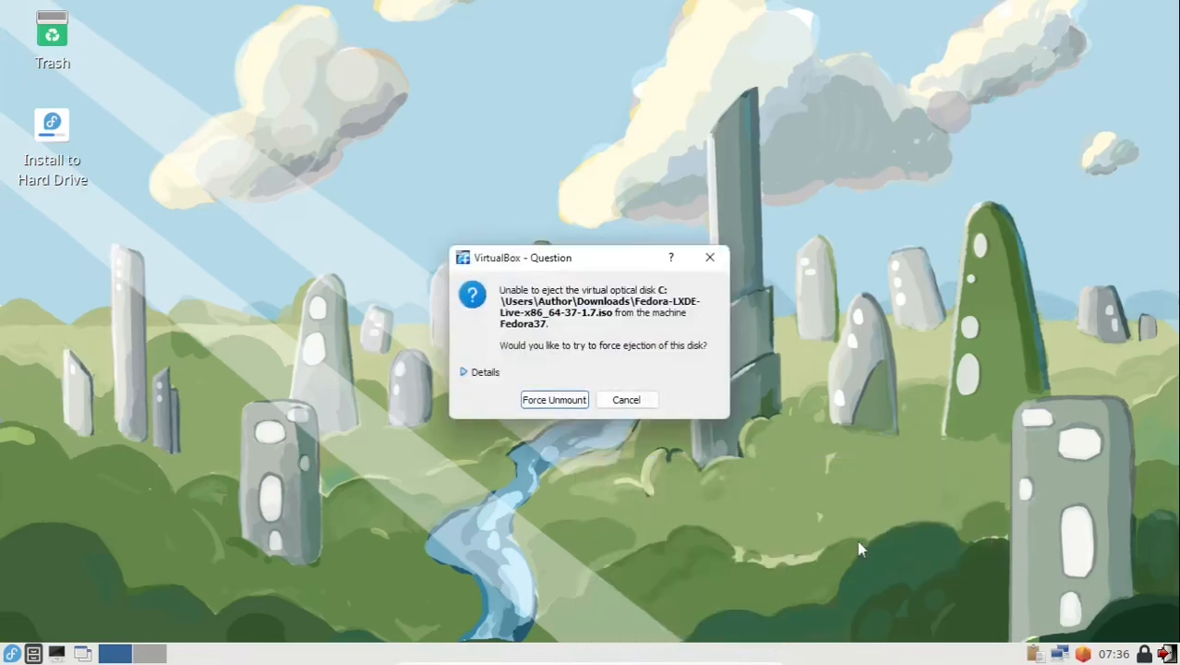
left_click(554, 400)
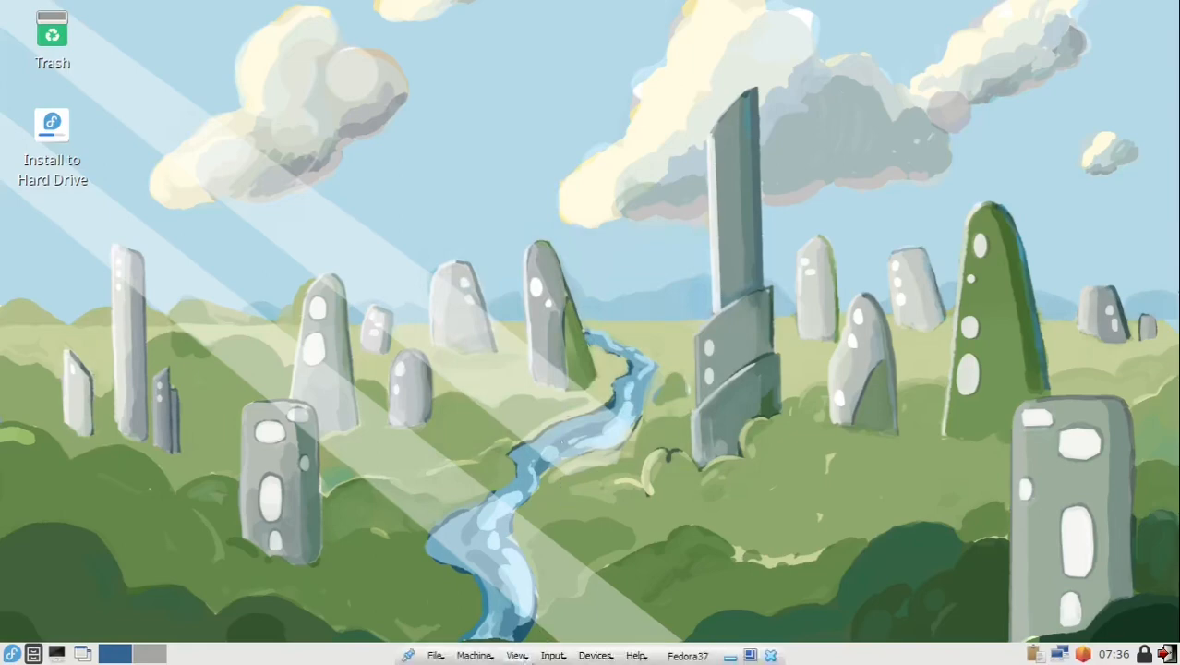
Step: Reset the Fedora37 virtual machine and confirm the reset
left_click(474, 655)
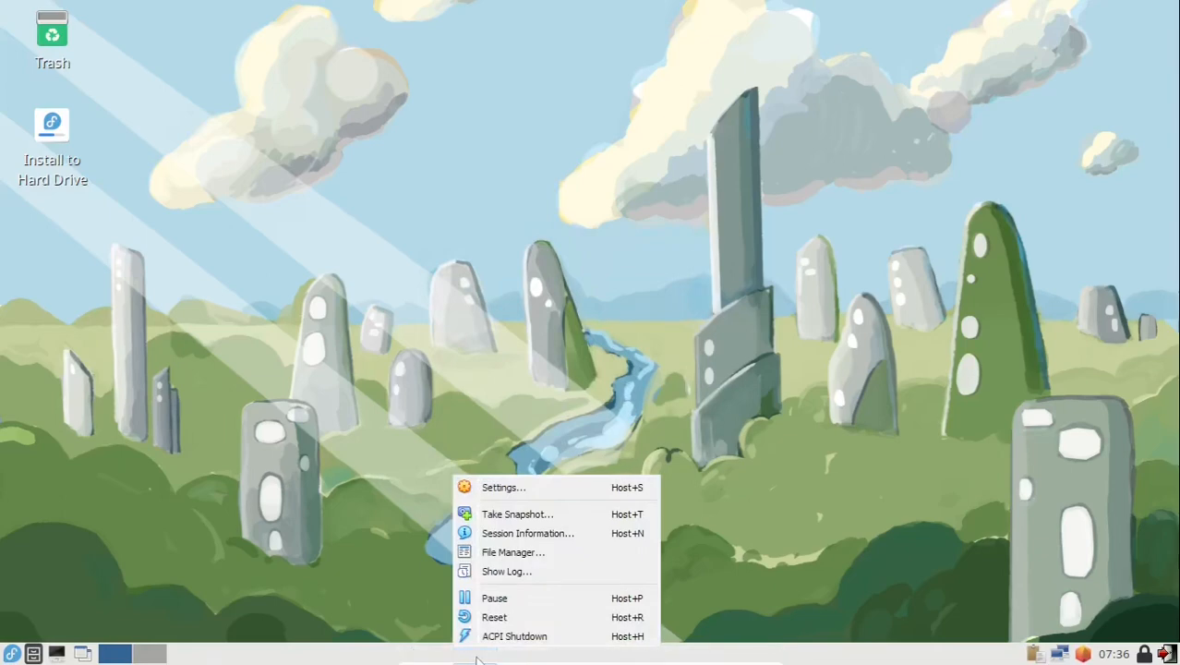
left_click(489, 617)
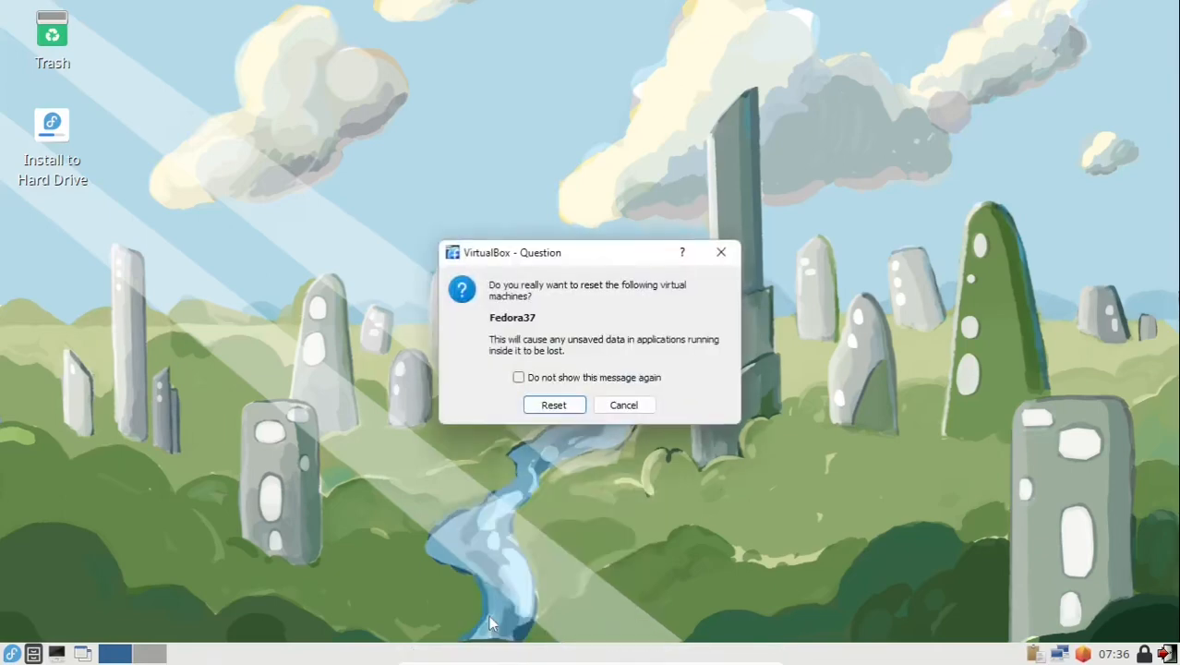
left_click(554, 406)
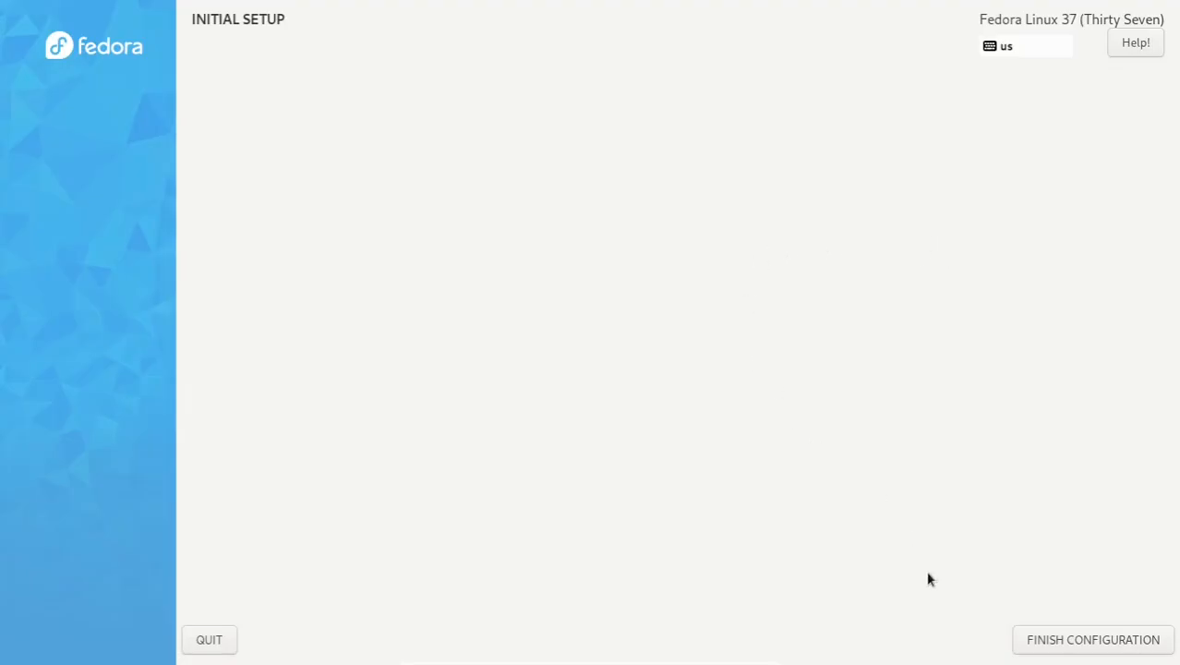
Step: Click Finish Configuration to complete Fedora's first-boot Initial Setup and reach the login screen
left_click(1086, 640)
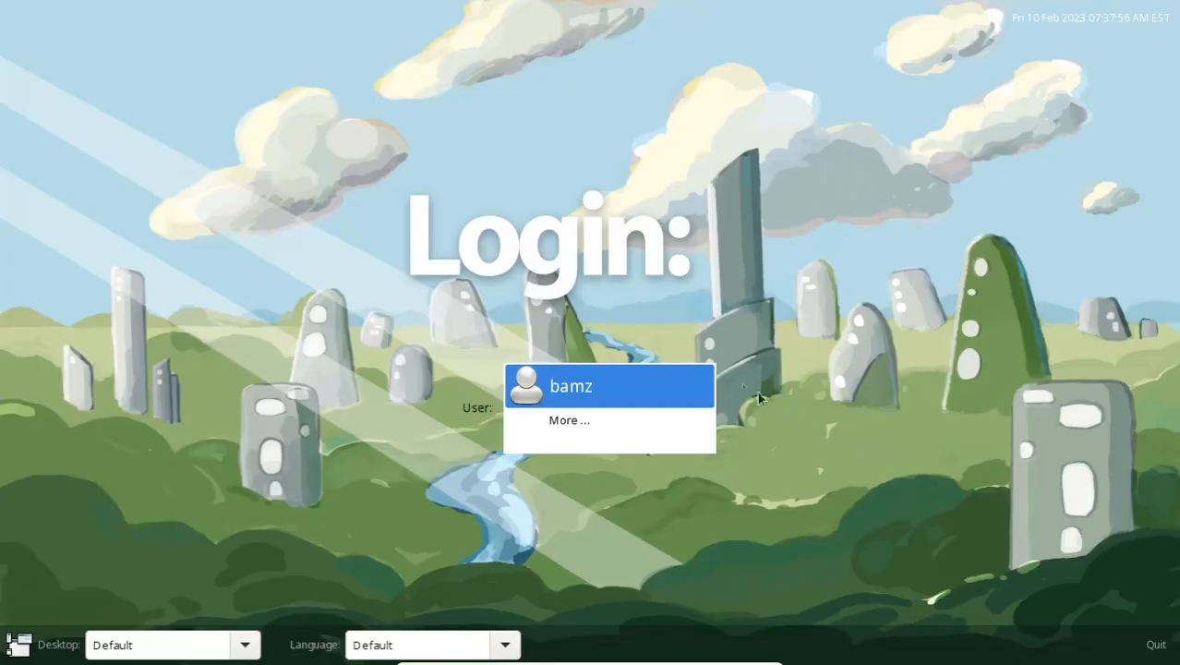
Step: Log in as the new user with its password and decline ClipIt's clipboard history saving
left_click(572, 387)
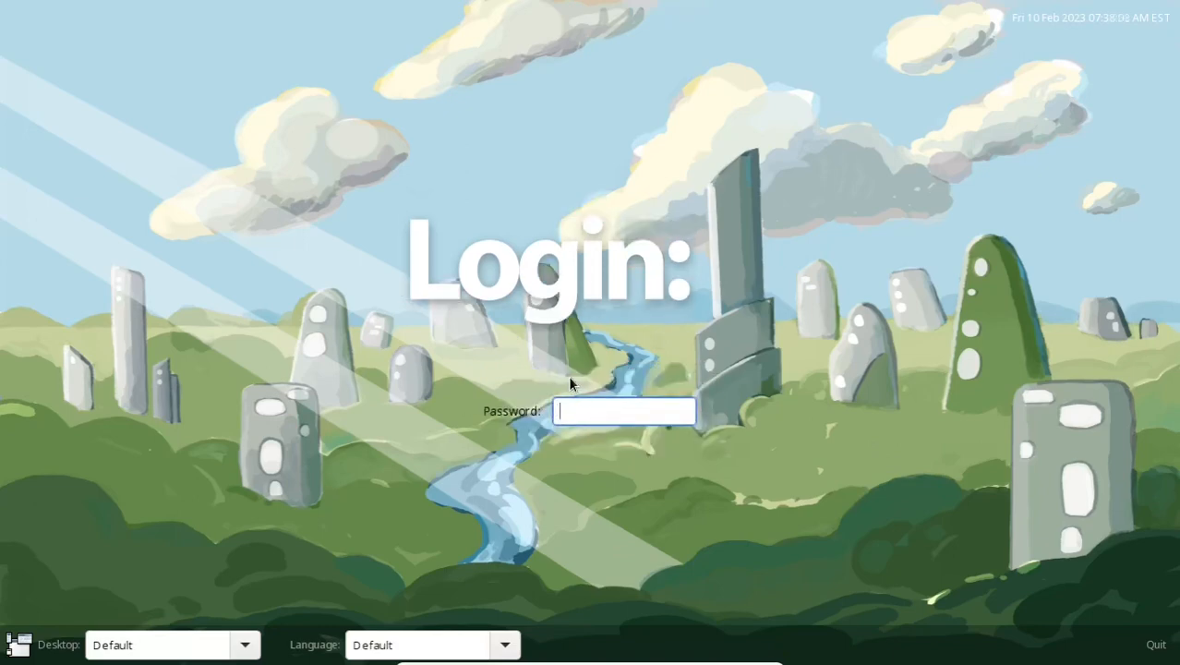
type("******")
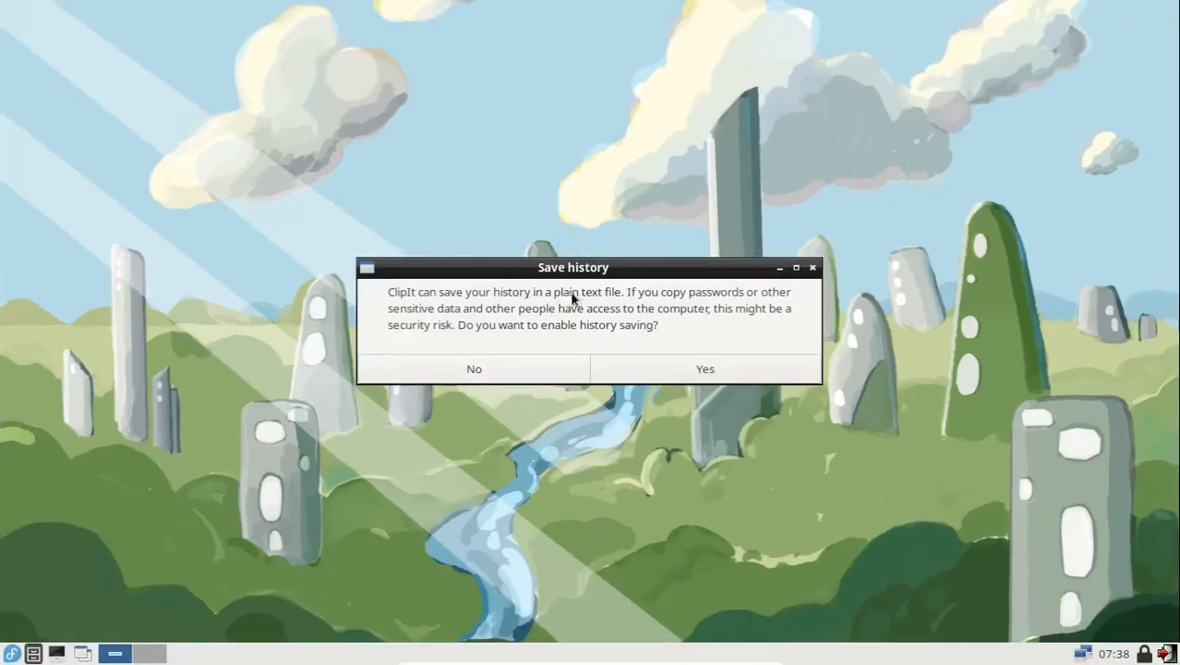
left_click(481, 373)
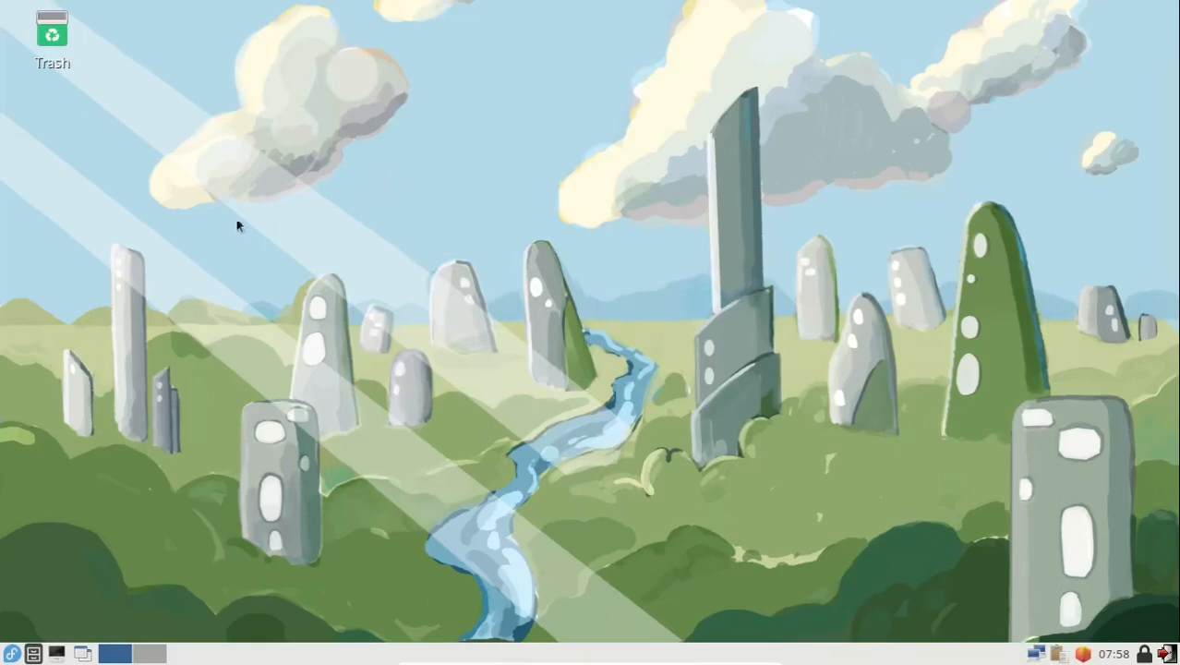
Step: Open LXTerminal and switch to a root shell with su and the root password
left_click(56, 653)
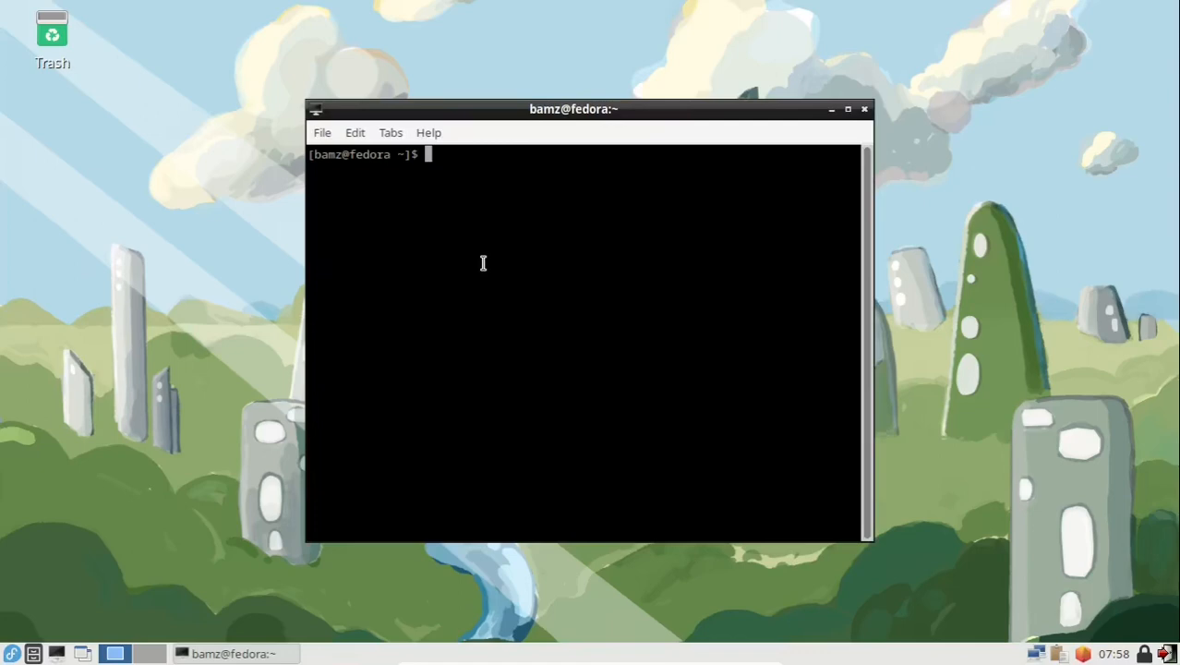
type("su")
key("Return")
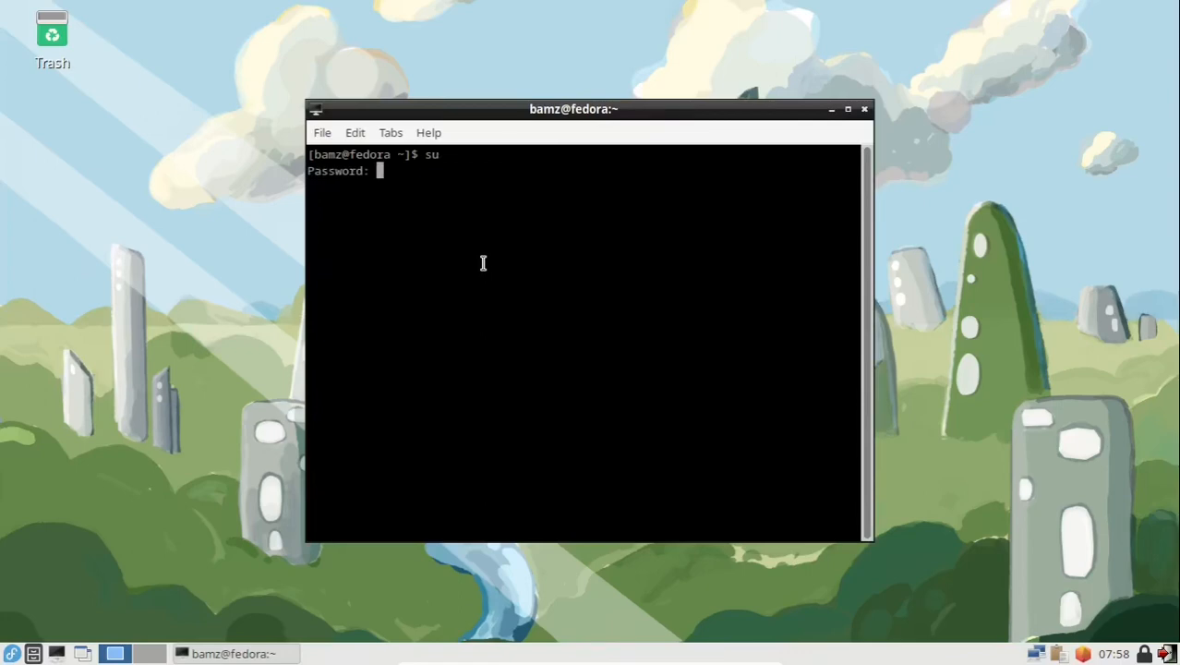
key("Return")
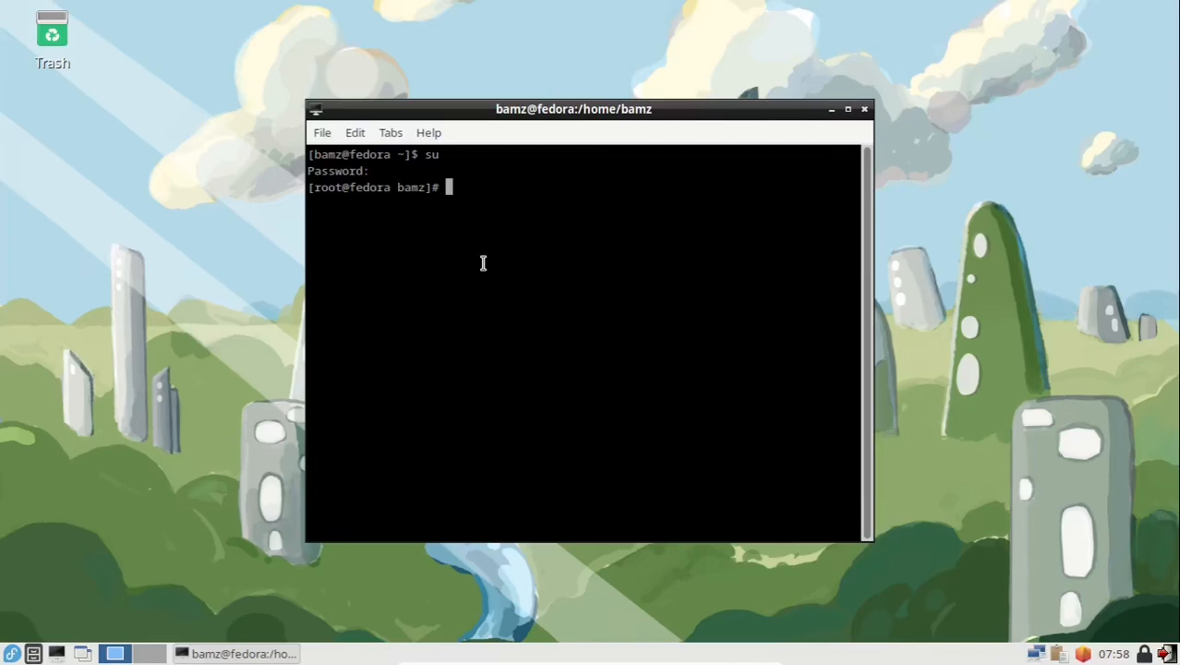
Step: Set the terminal font to Monospace Regular at size 14 in Preferences
left_click(353, 134)
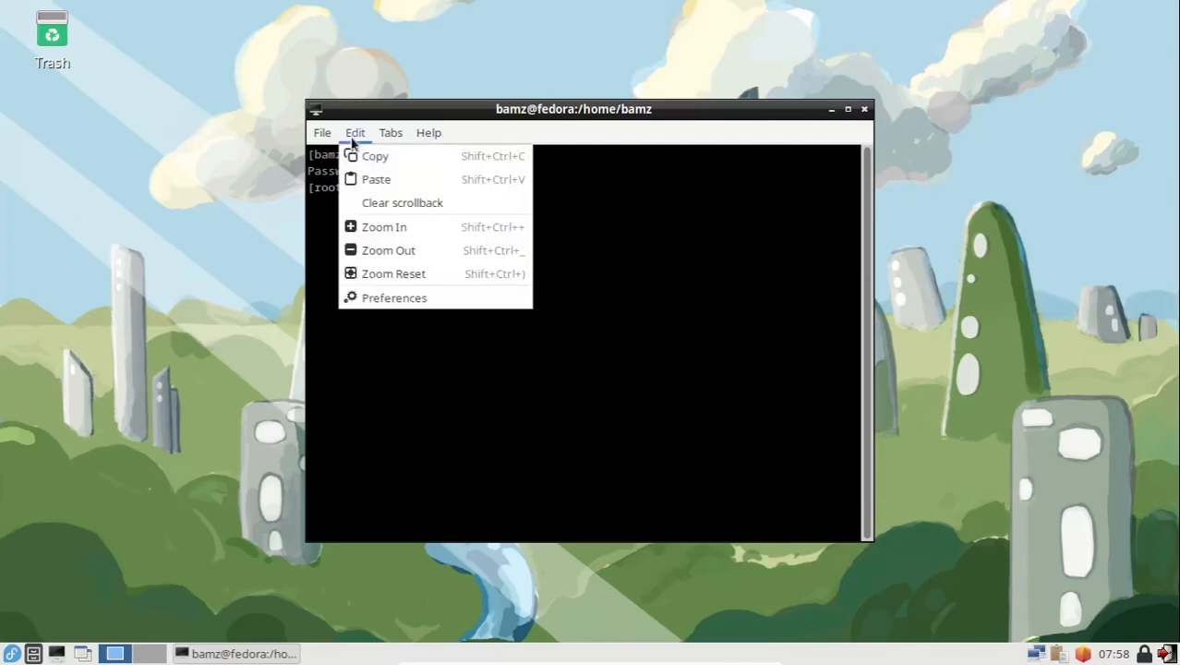
left_click(385, 297)
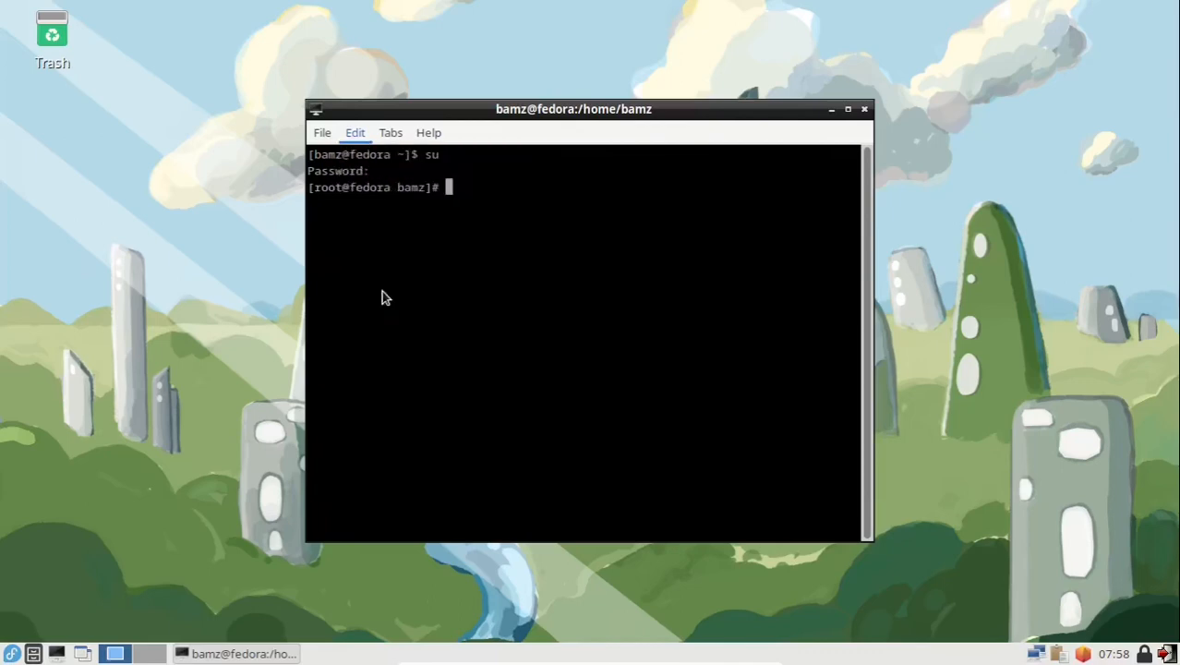
left_click(825, 149)
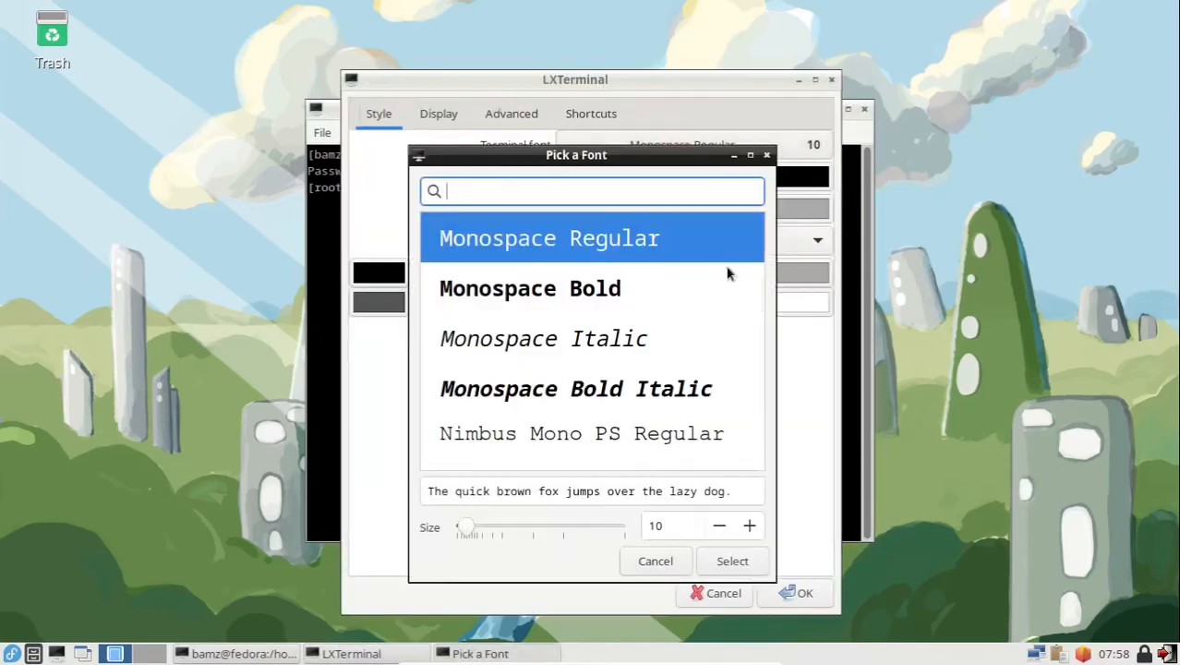
left_click(749, 525)
left_click(749, 526)
left_click(749, 526)
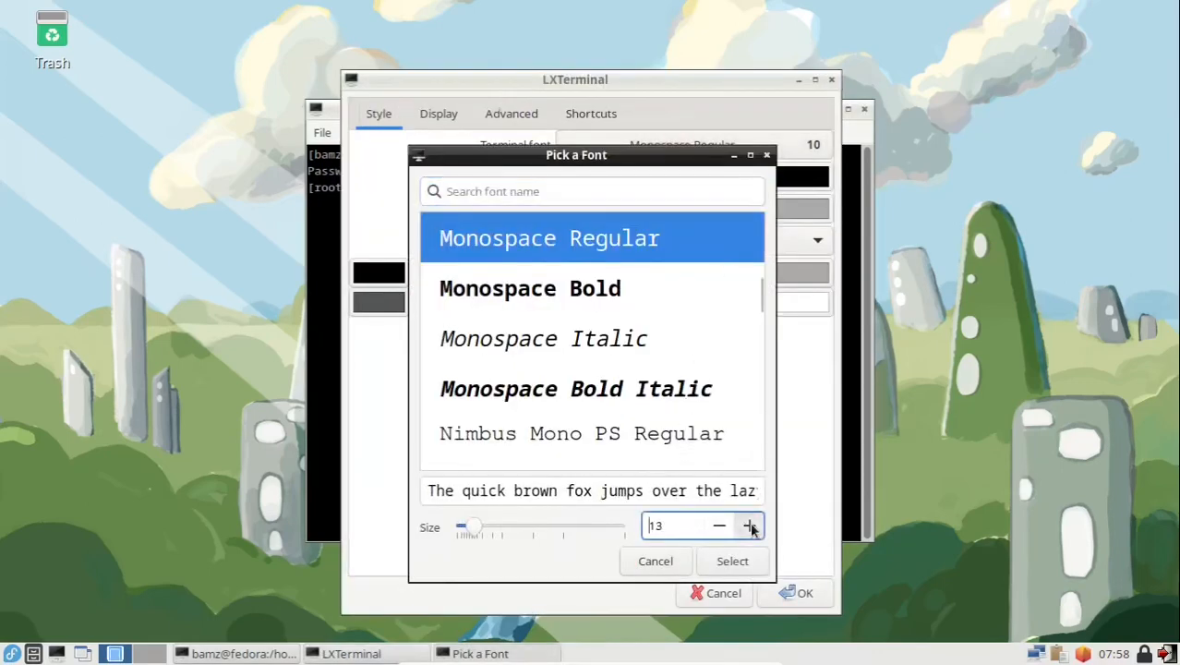
left_click(749, 526)
left_click(747, 559)
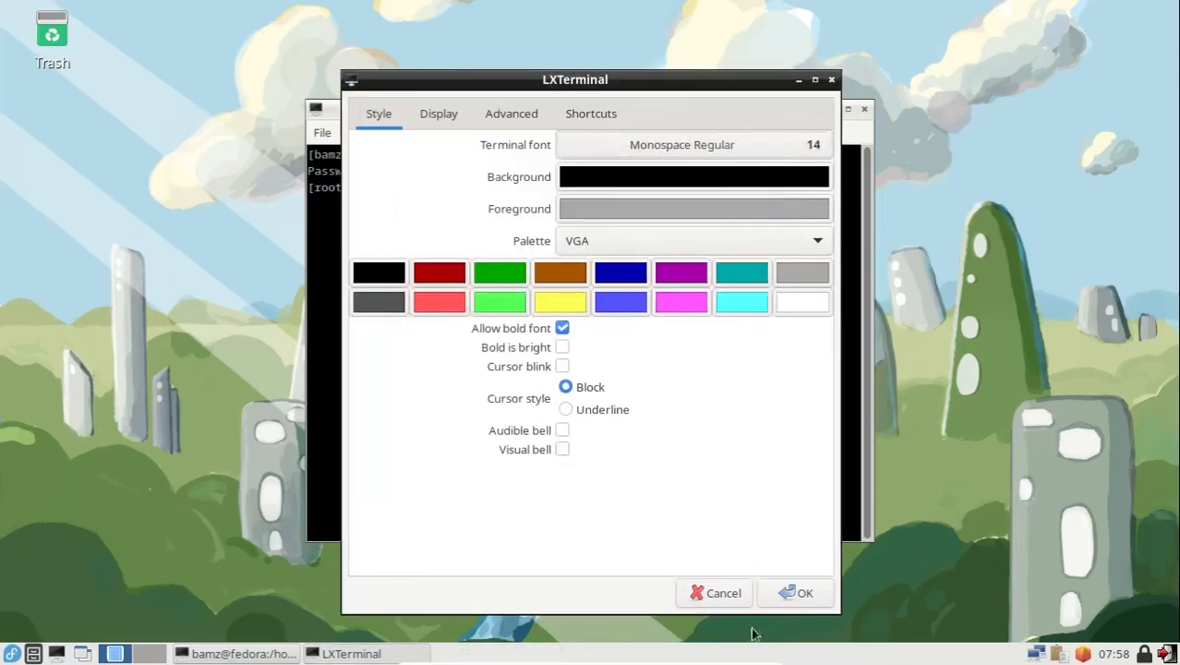
left_click(820, 594)
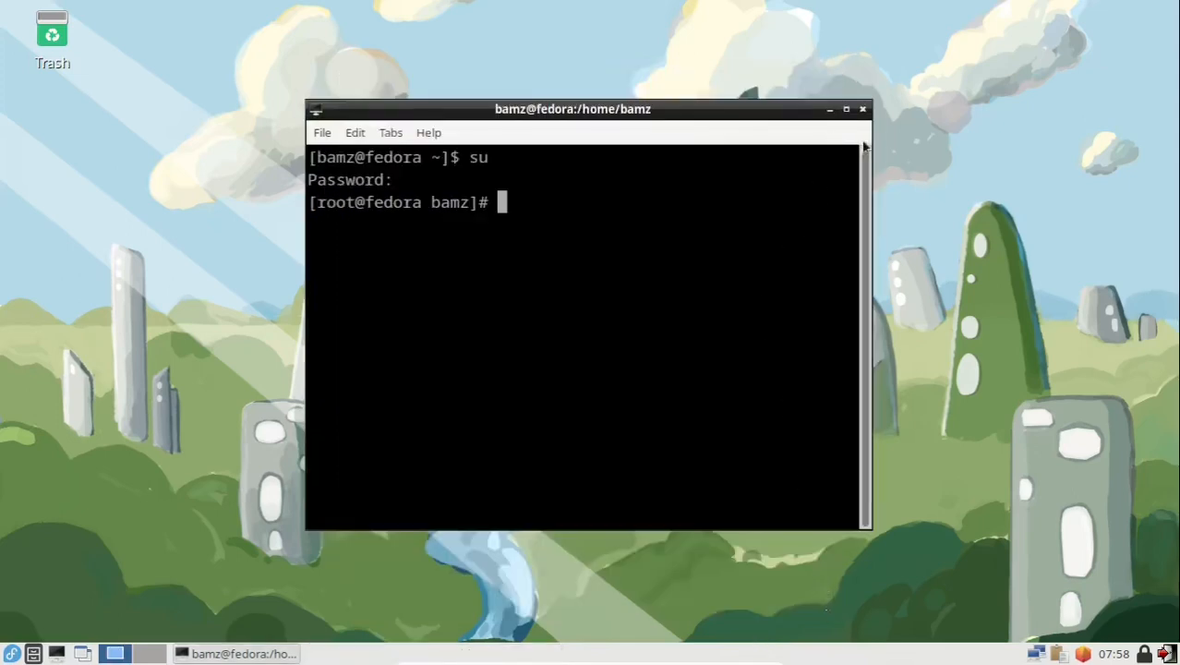
Step: Maximize the terminal, install httpd with 'dnf install httpd -y', then clear the screen
left_click(845, 109)
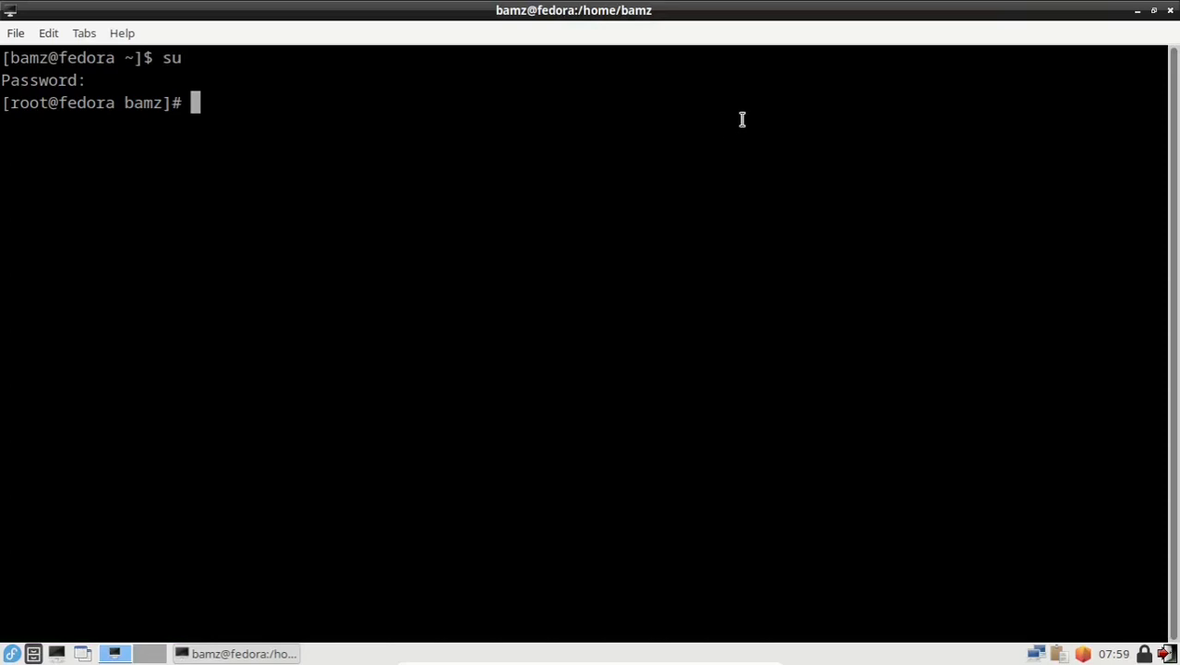
type("dnf install ")
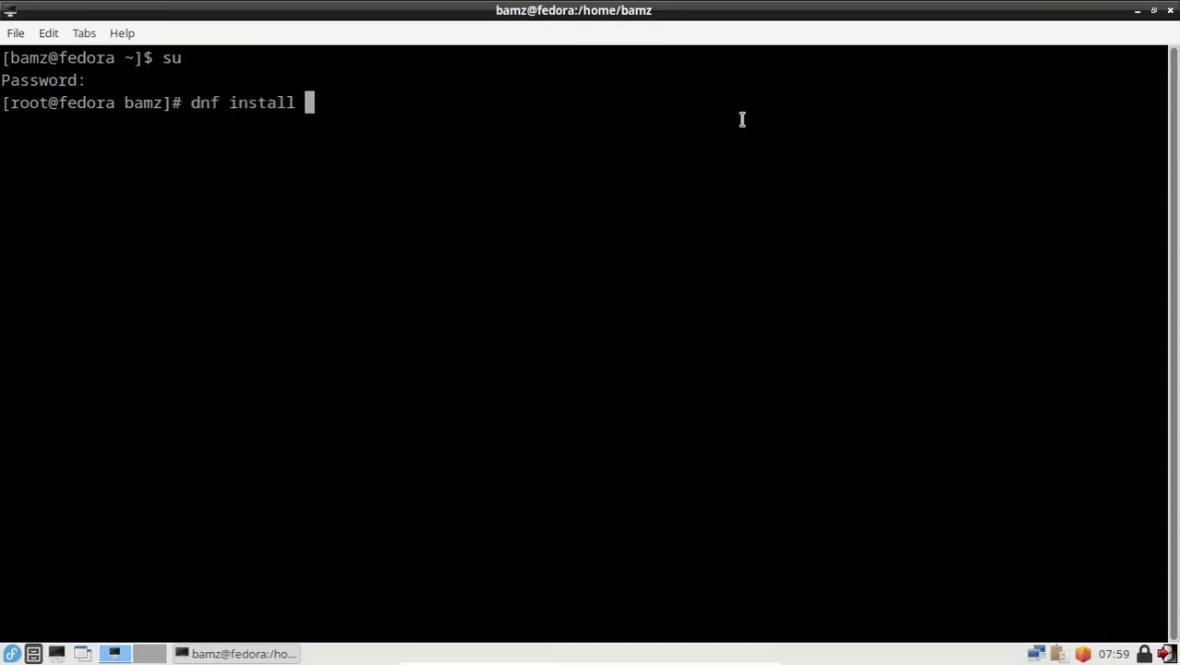
type("httpd")
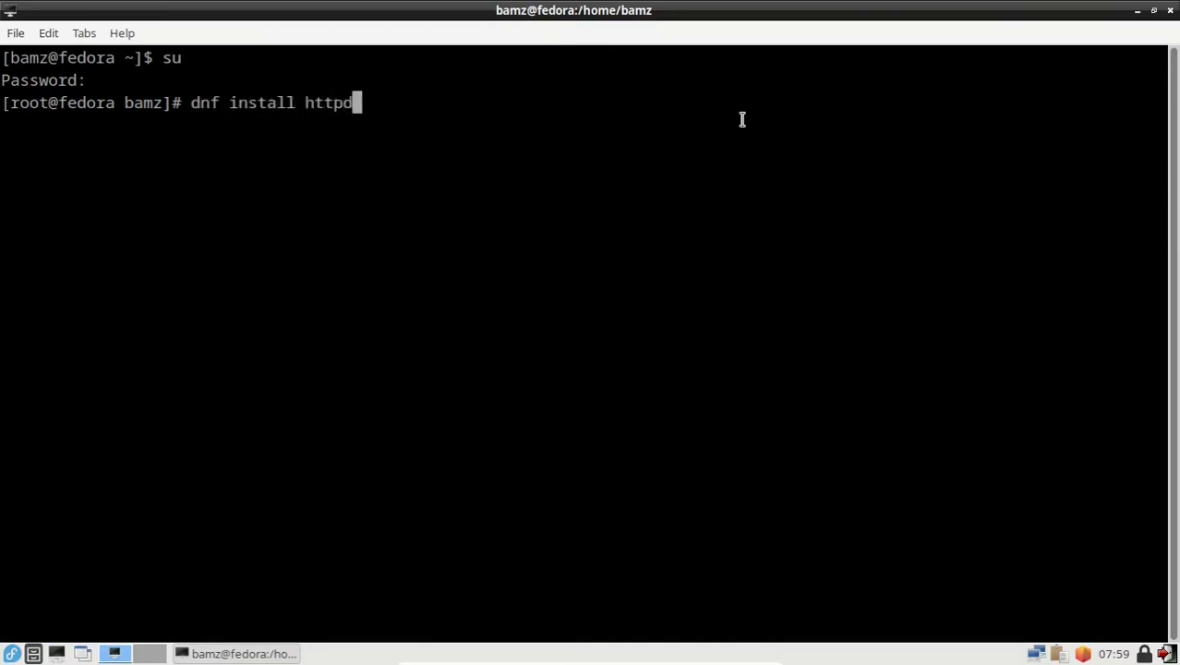
type(" -y")
key("Return")
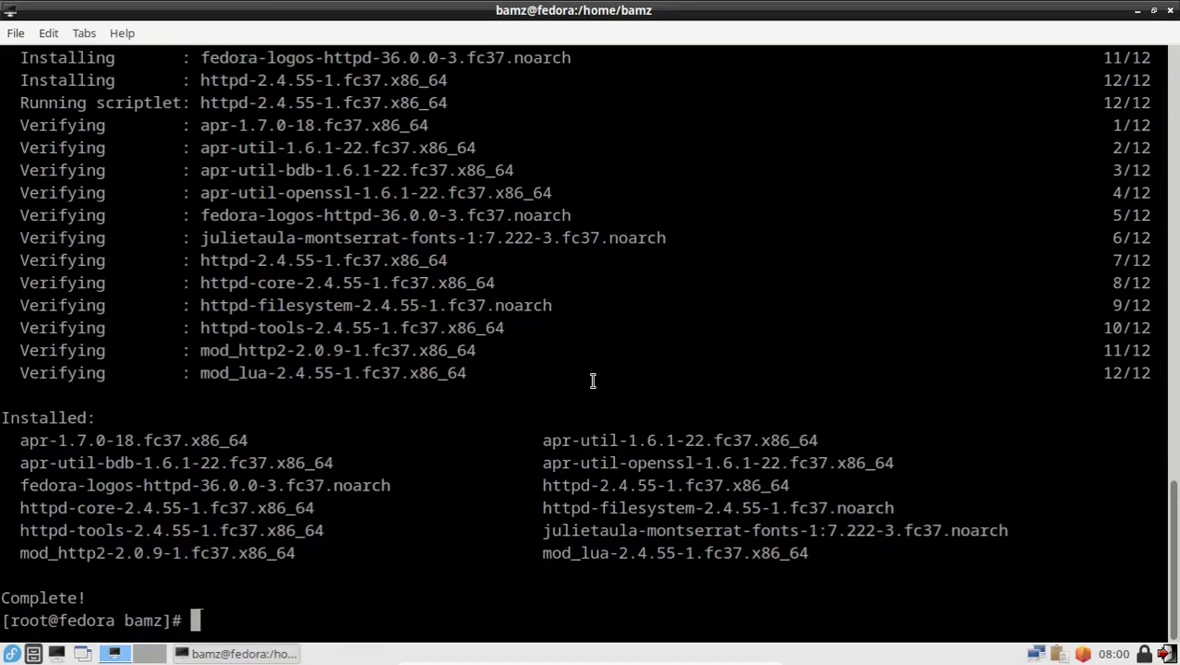
type("clear")
key("Return")
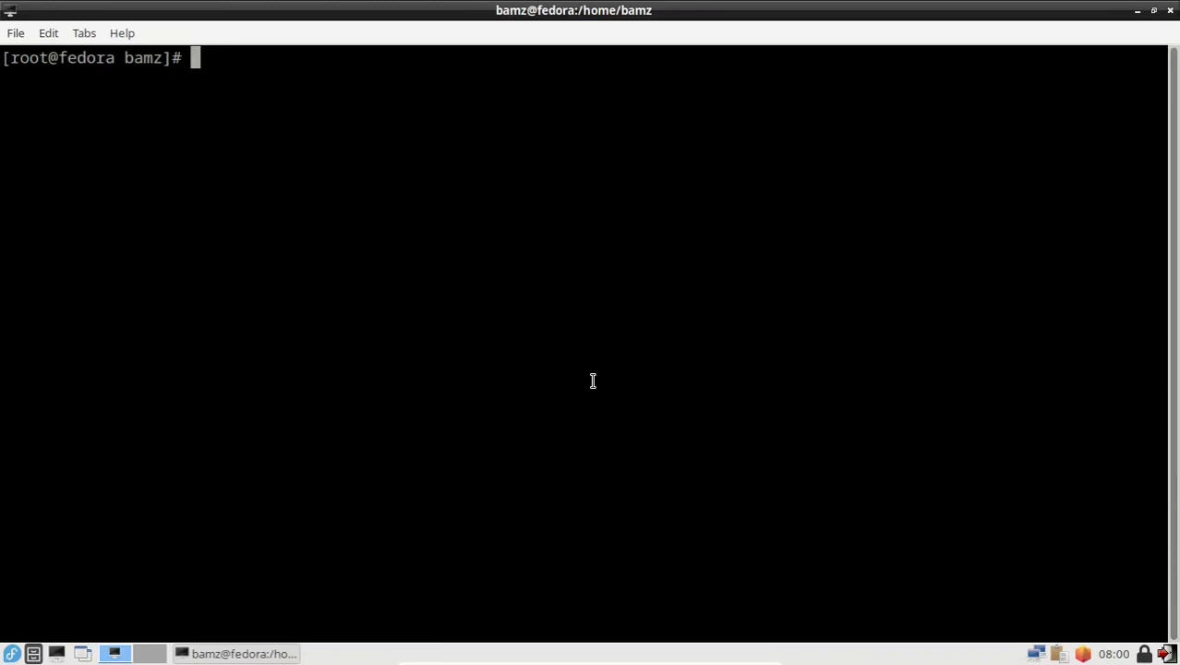
Step: Launch Midori from the Internet menu, maximize it, and load localhost, which refuses the connection
left_click(12, 655)
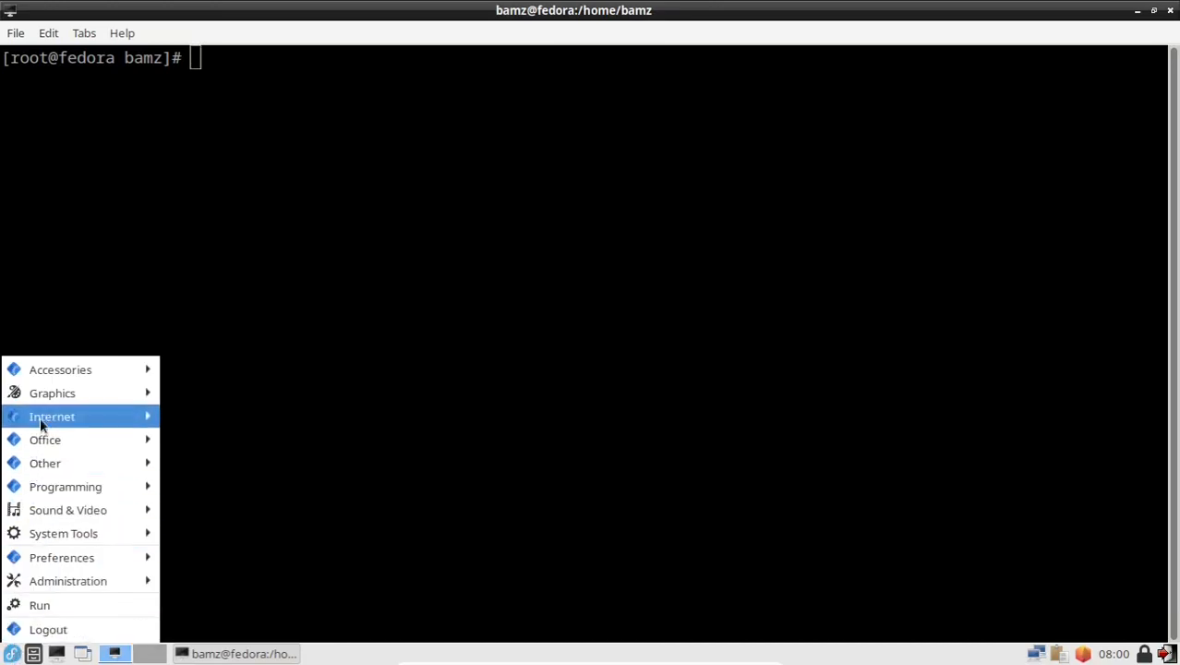
mouse_move(39, 417)
left_click(194, 415)
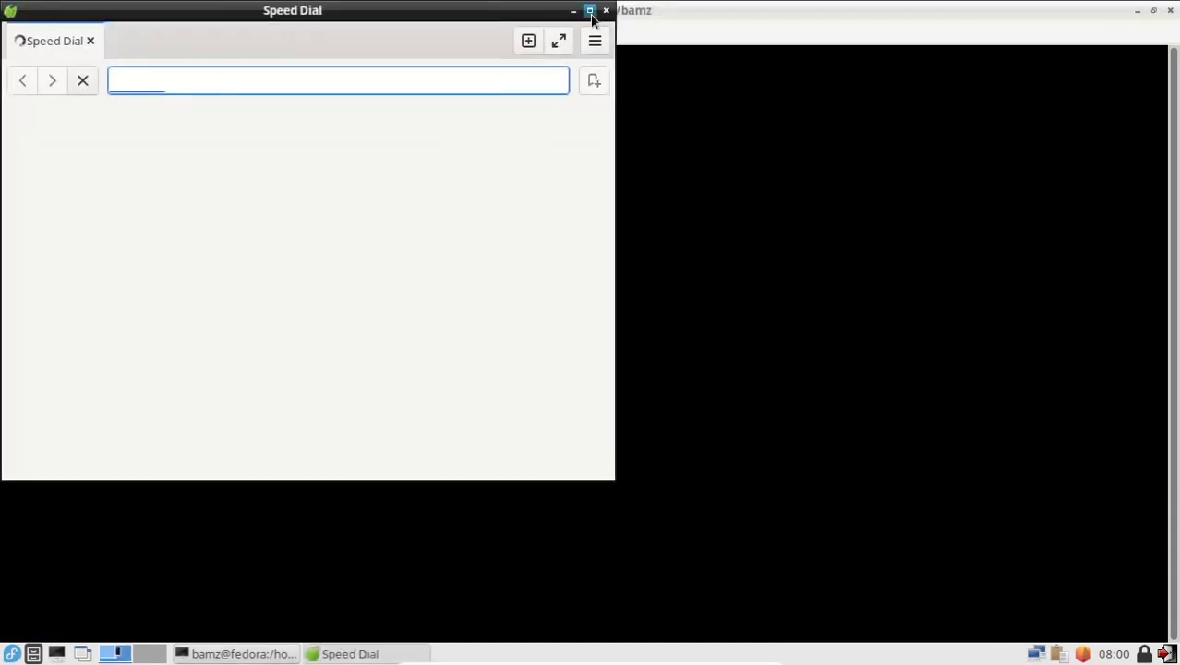
left_click(590, 11)
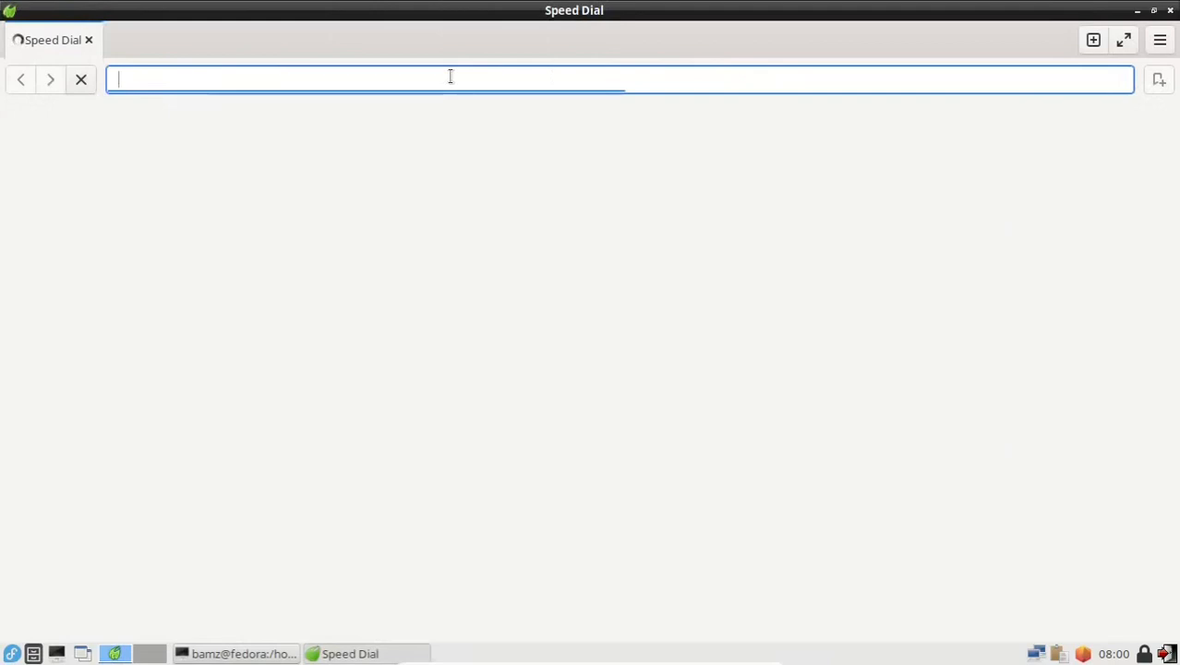
type("localhos")
key("BackSpace")
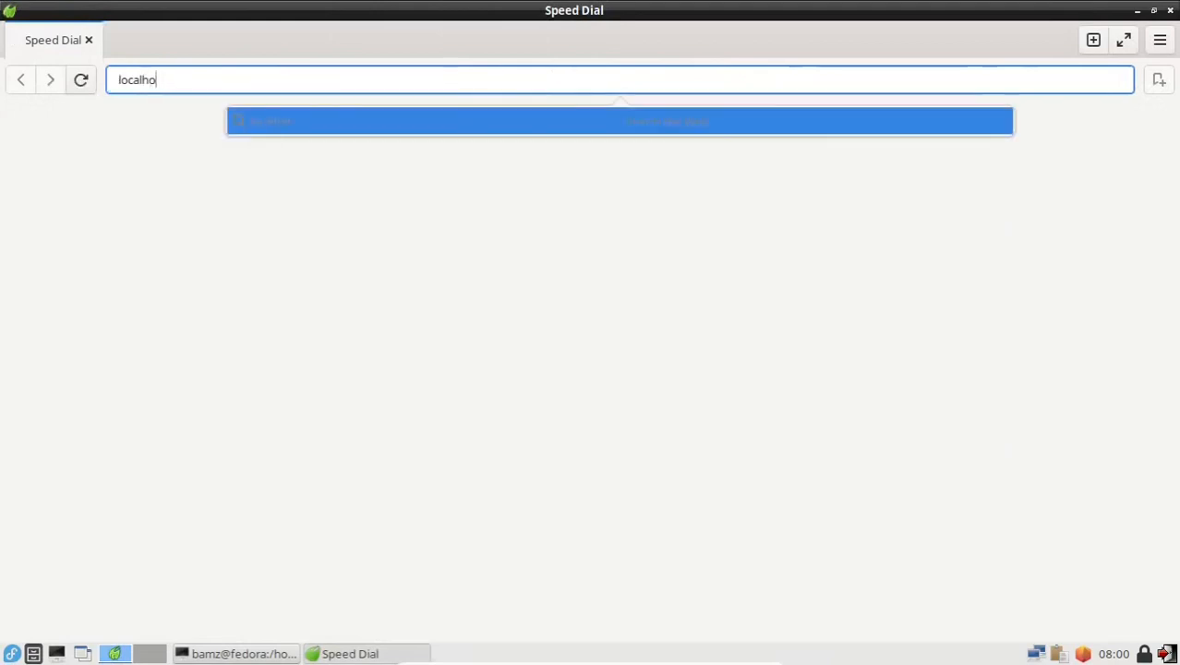
type("st")
key("Return")
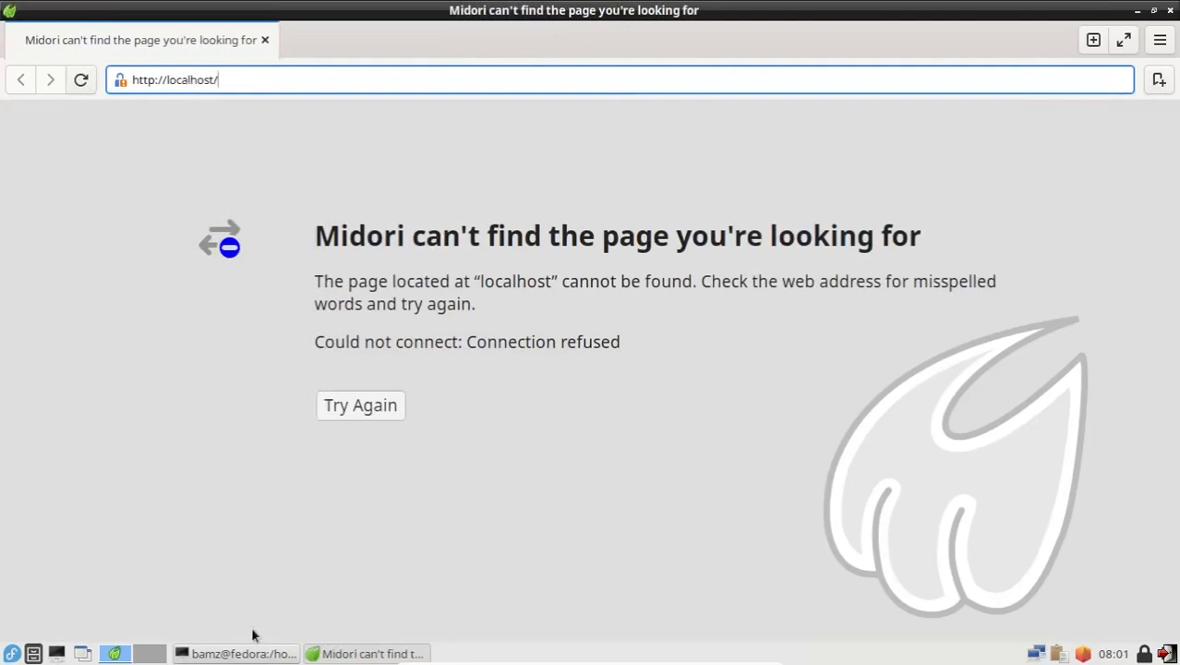
Step: Run 'systemctl start httpd', then reload localhost in Midori to show the Fedora Webserver Test Page
left_click(242, 655)
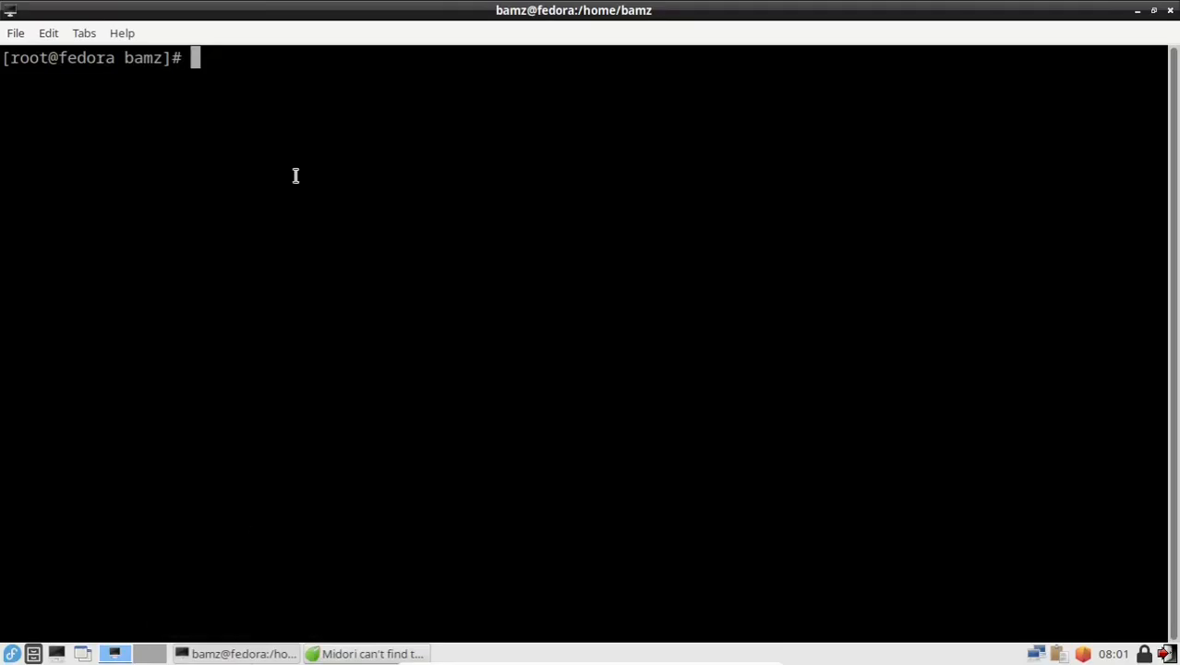
type("systemctl ")
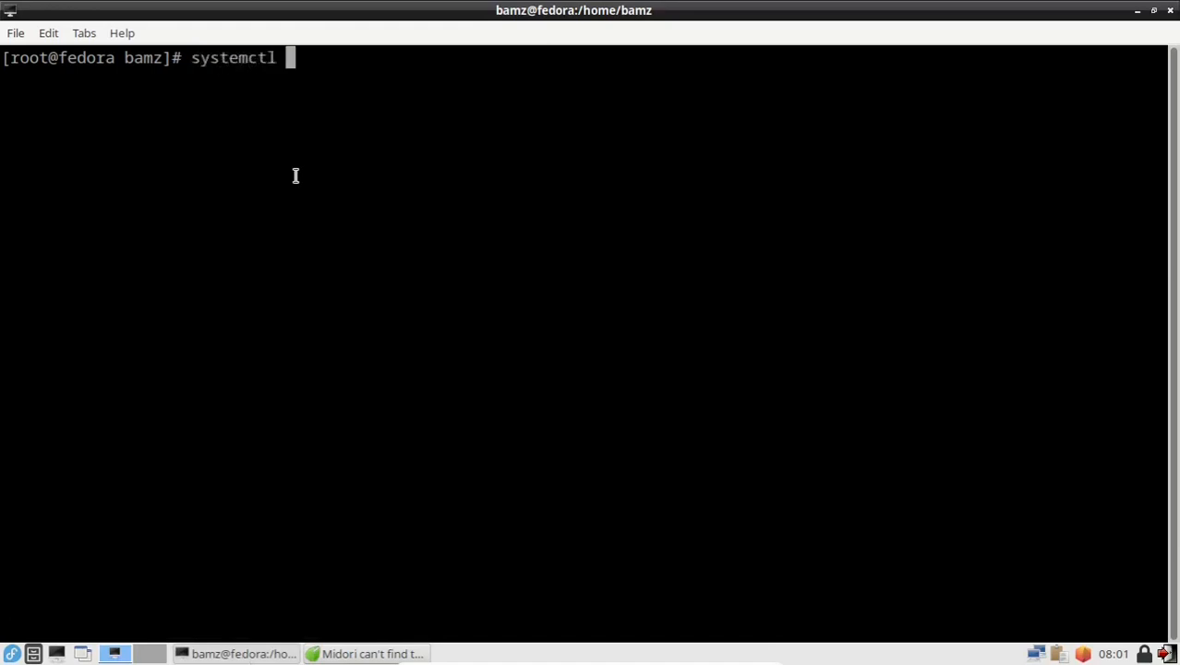
type("start ")
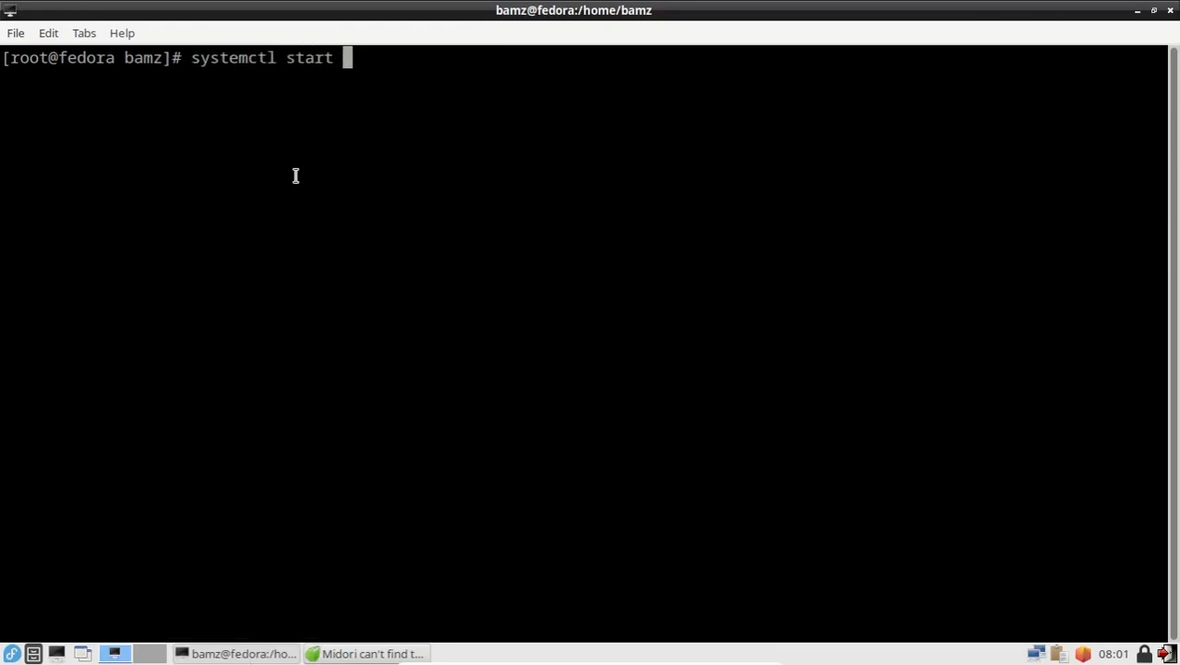
type("httpd")
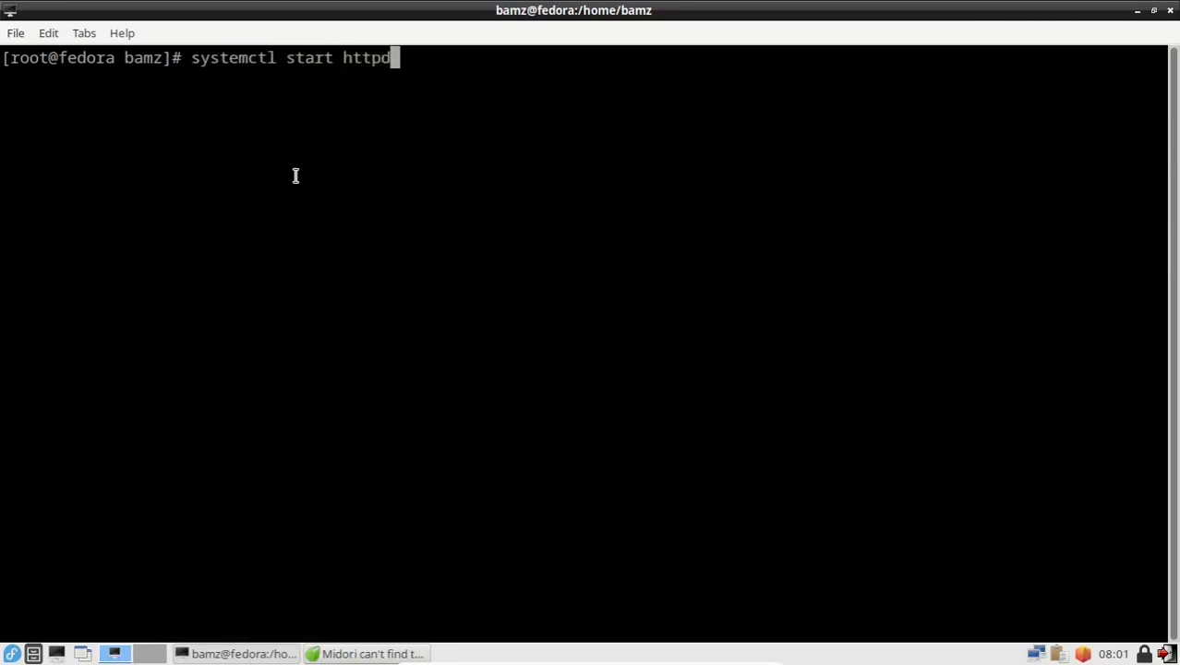
key("Return")
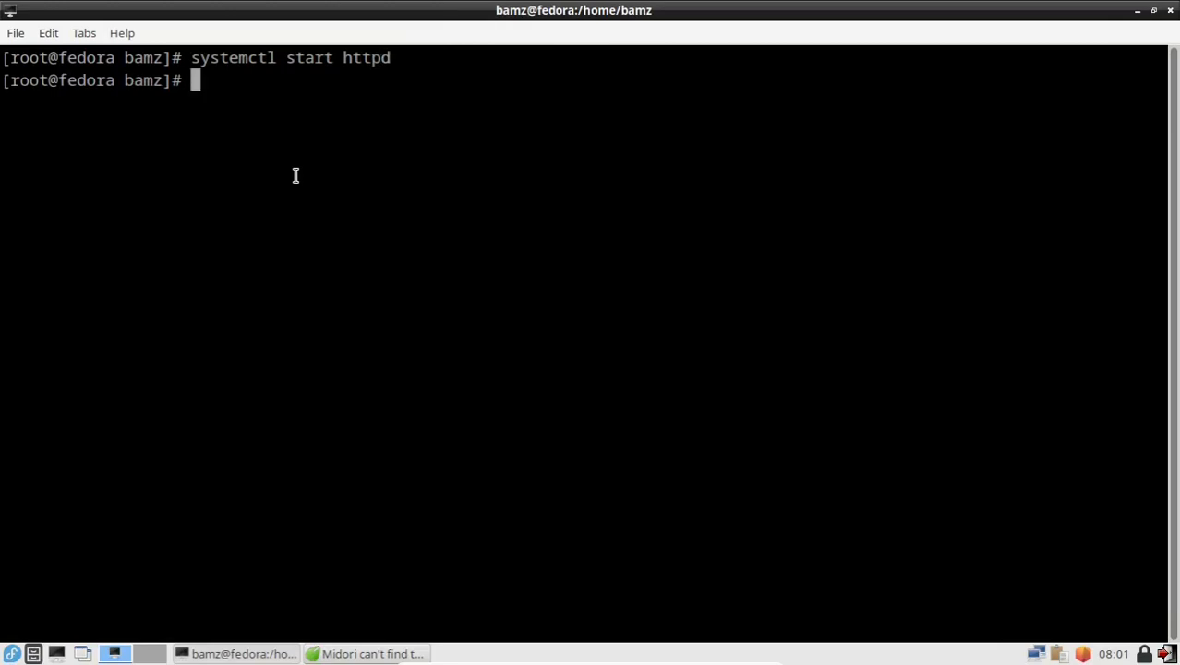
left_click(415, 654)
left_click(374, 416)
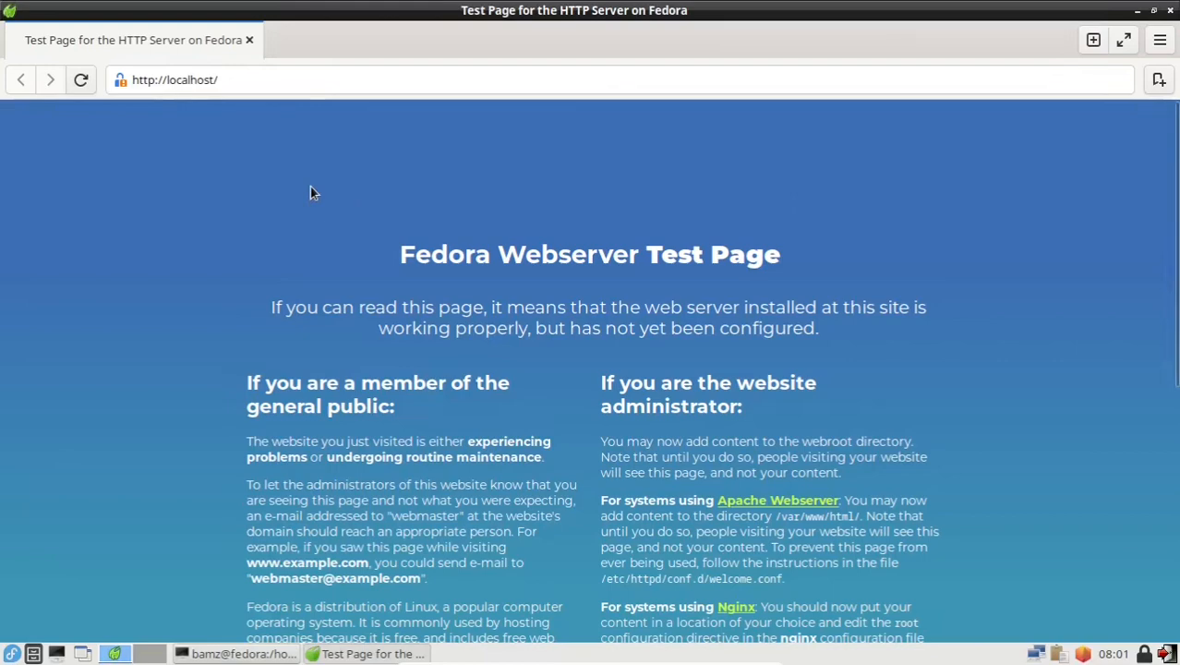
Step: Enable httpd at boot with 'systemctl enable httpd'
left_click(268, 654)
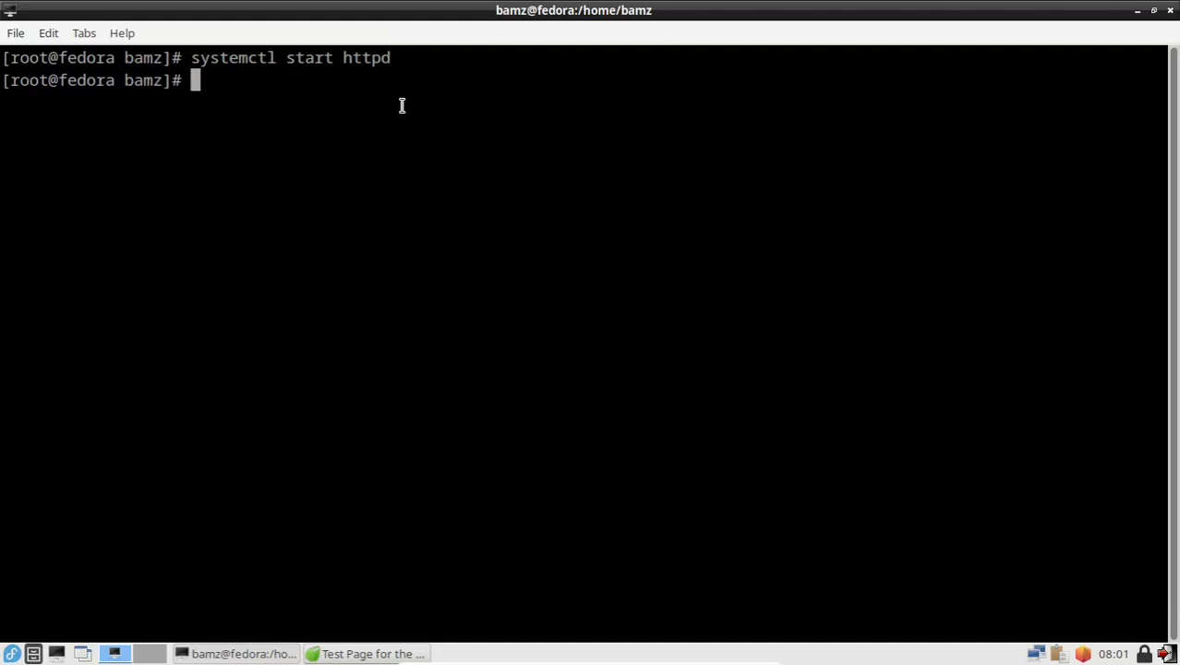
type("systemctl ")
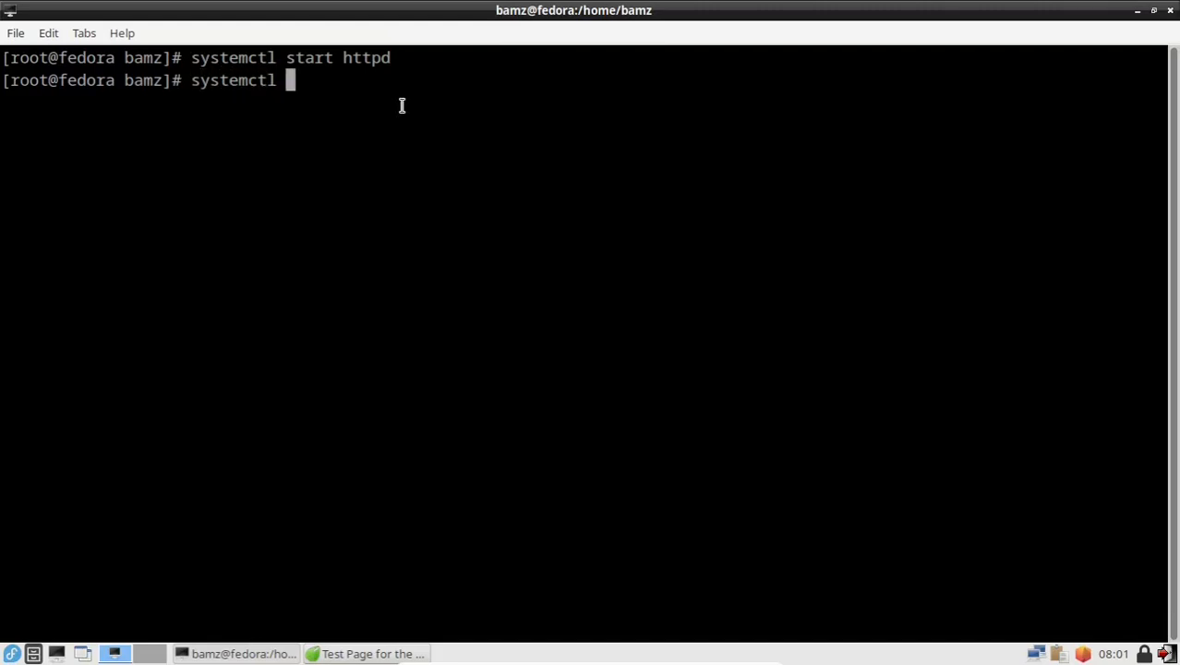
type("enable ")
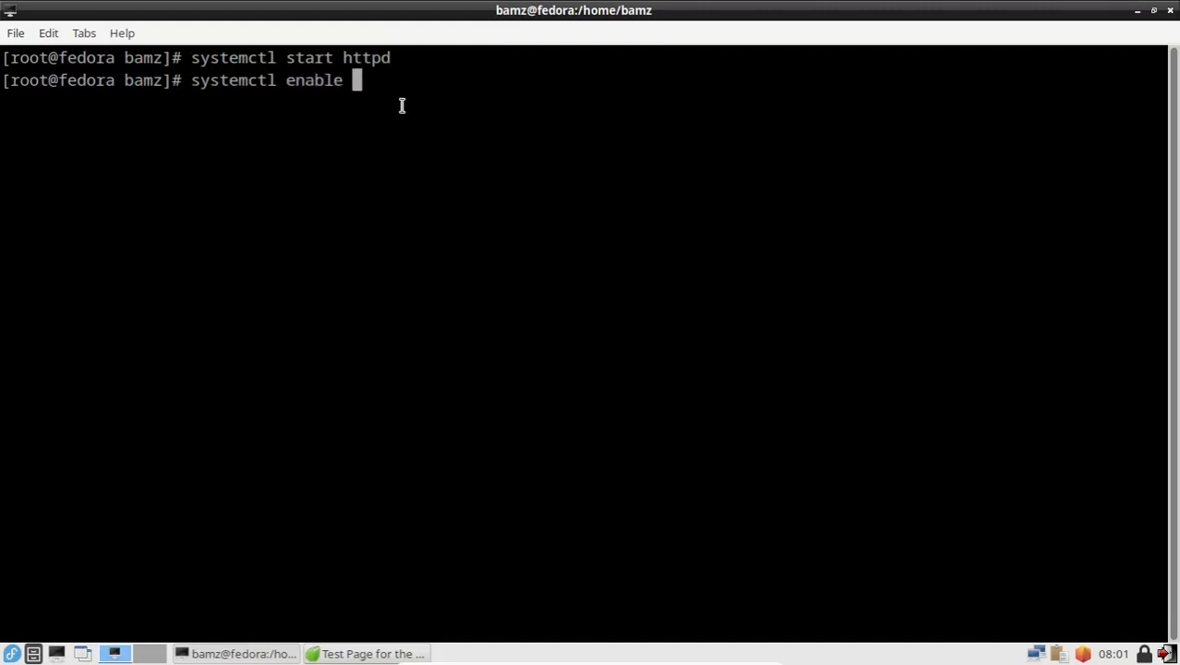
type("httpd")
key("Return")
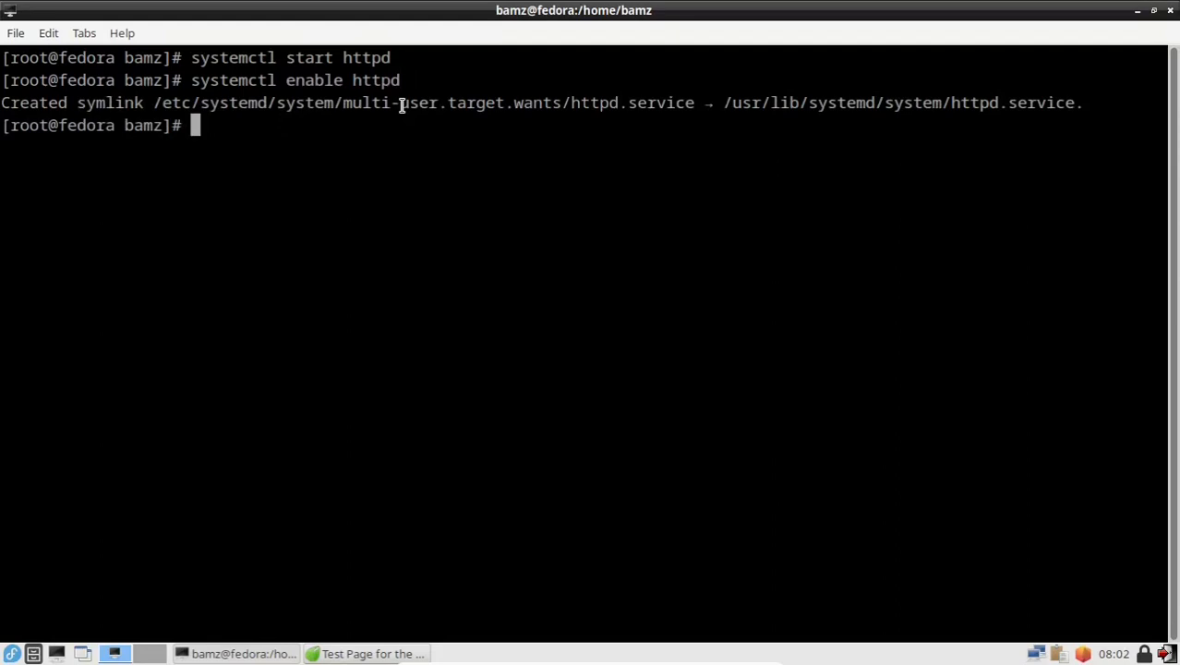
Step: Permanently allow the http and https services through firewalld with firewall-cmd
type("firewall")
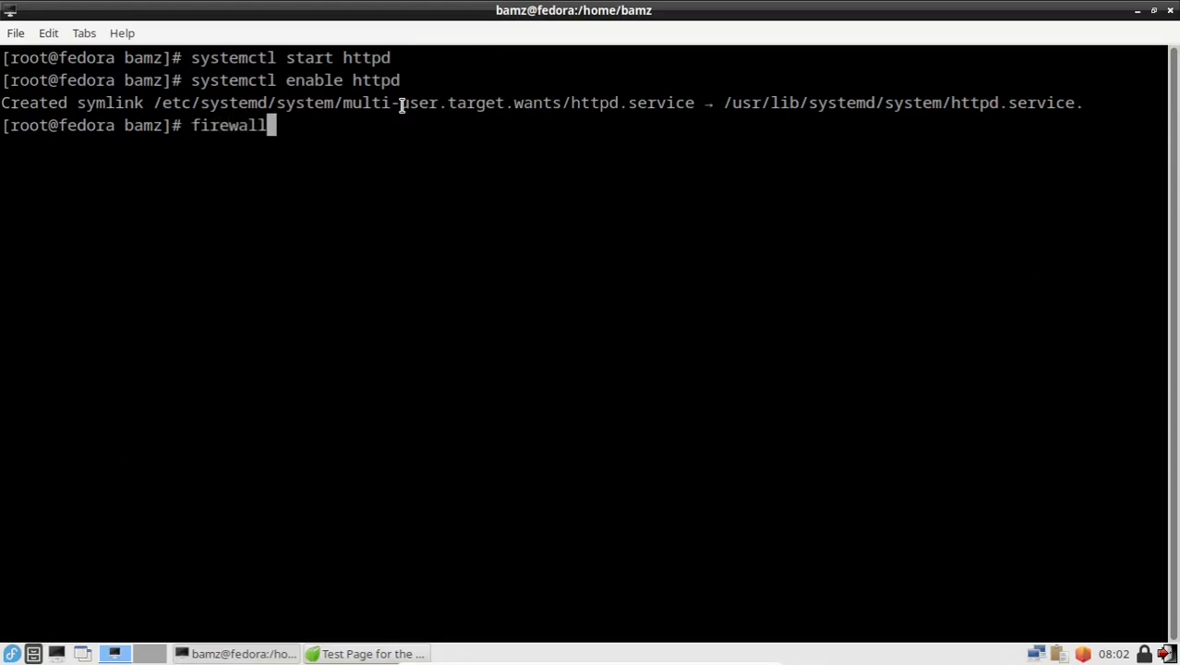
type("-cmd ")
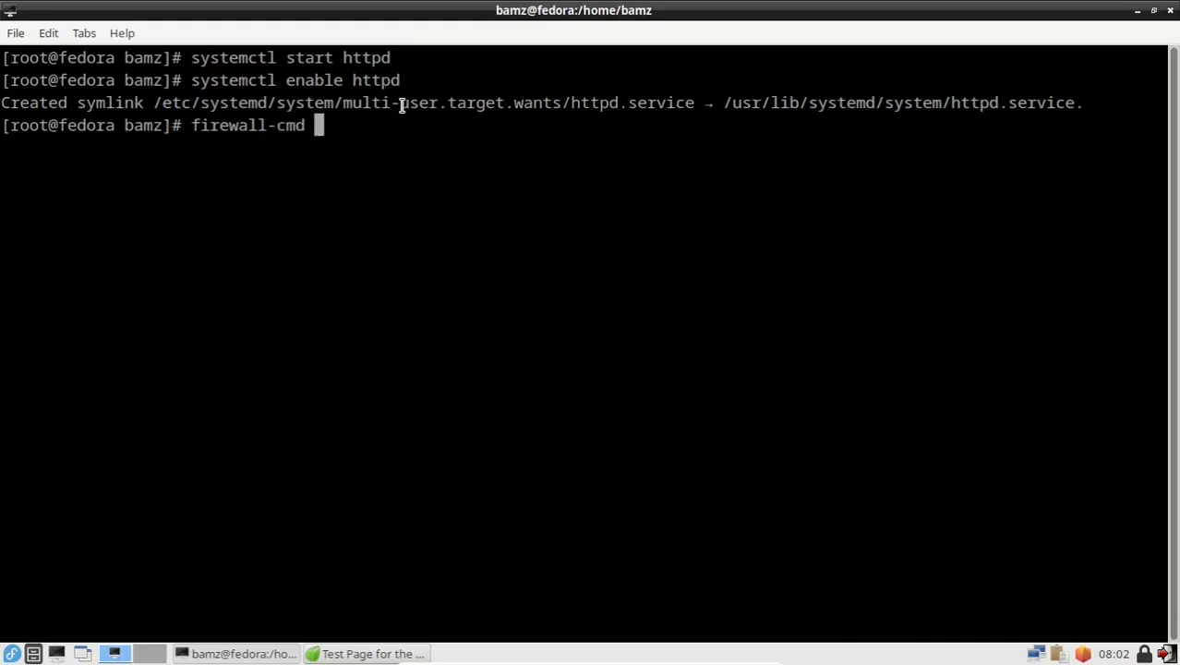
type("--per")
key("BackSpace")
key("BackSpace")
key("BackSpace")
type("per")
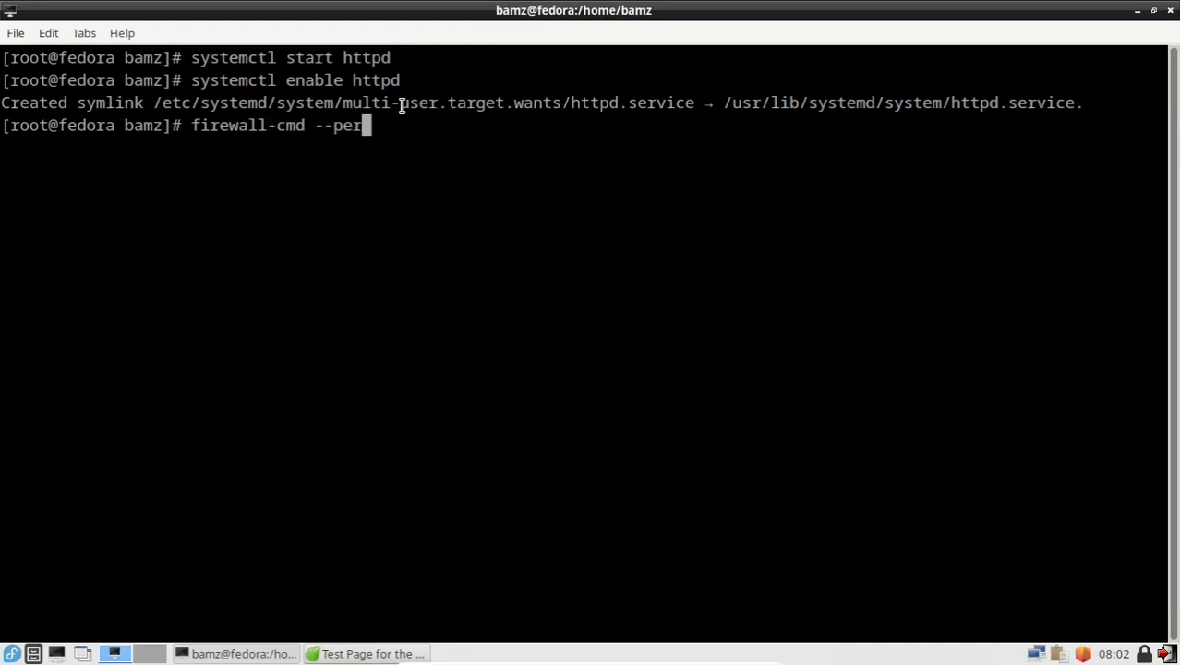
type("manent --add-")
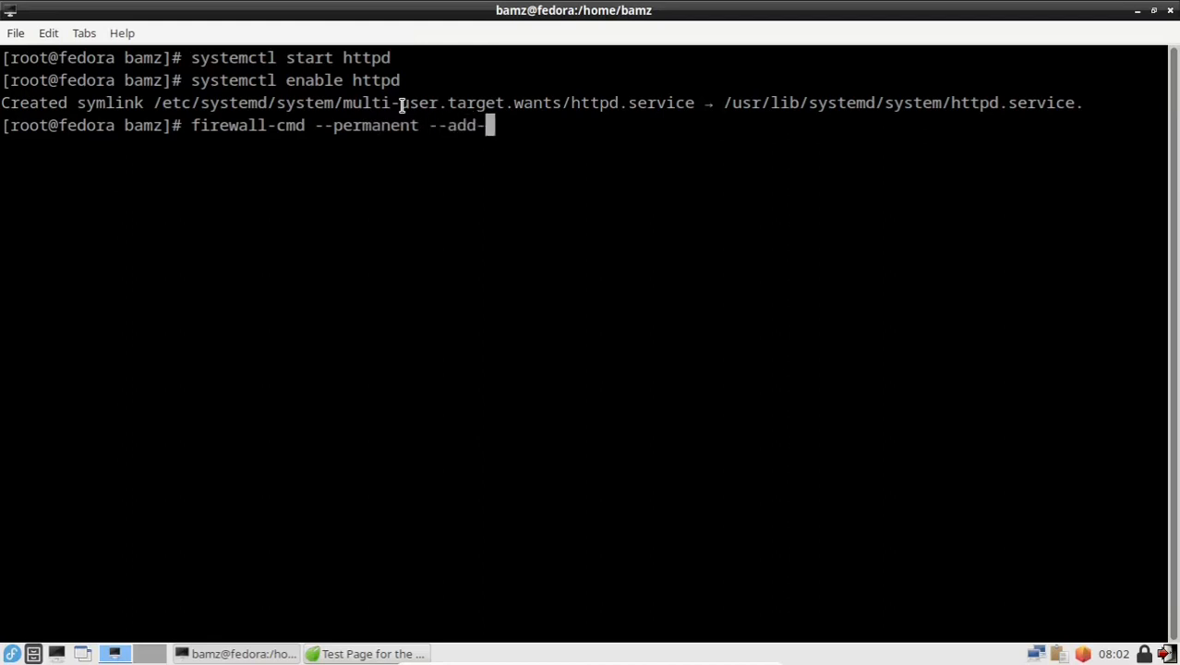
type("service=httpd")
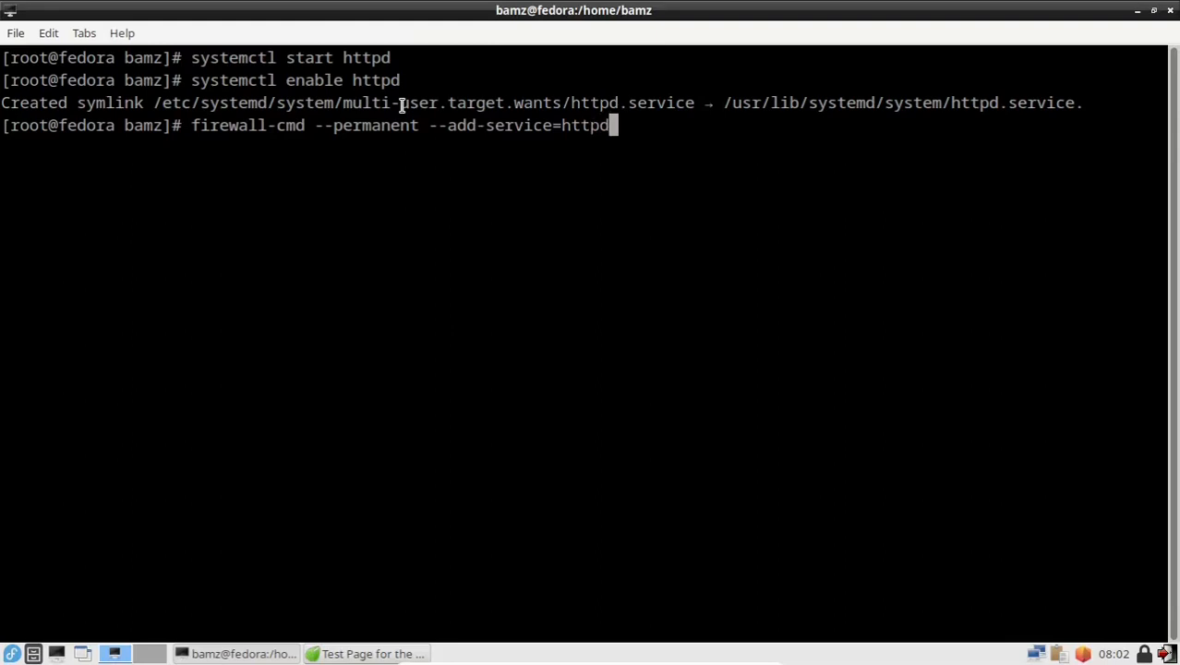
key("BackSpace")
key("Return")
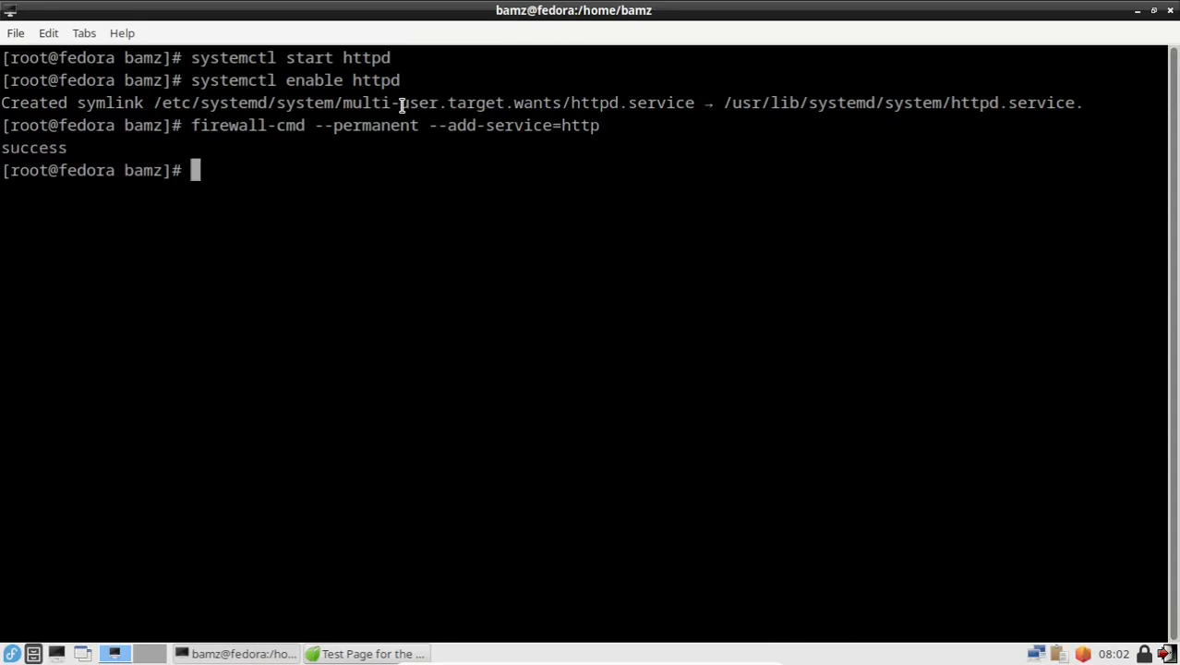
key("Up")
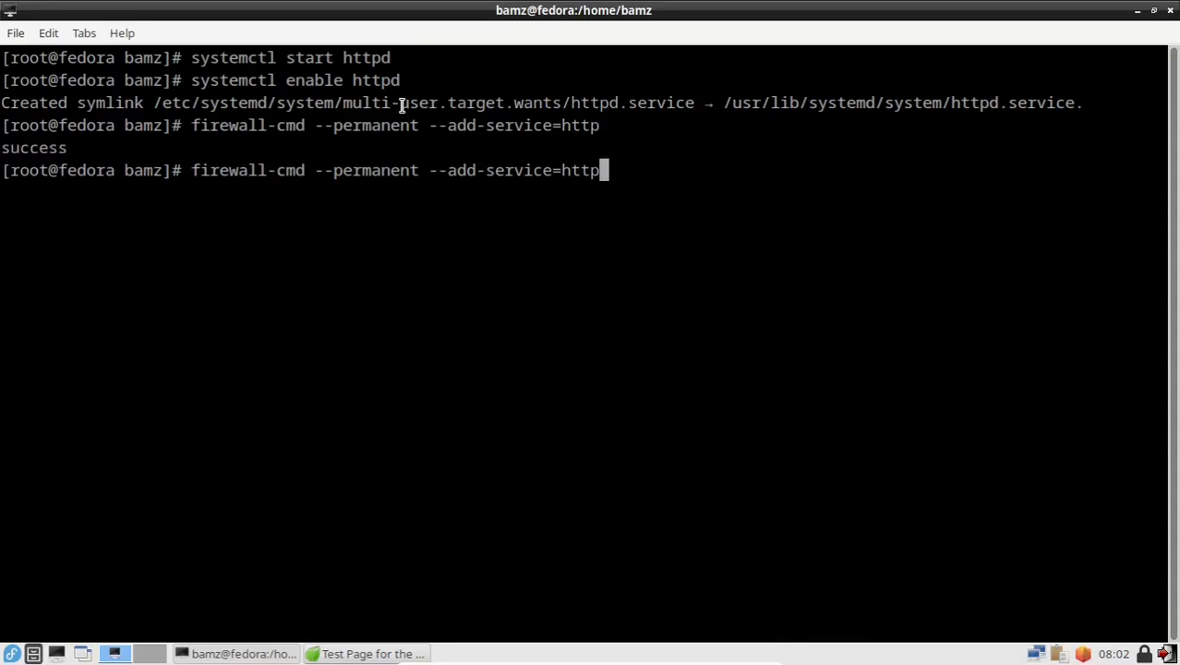
type("s")
key("Return")
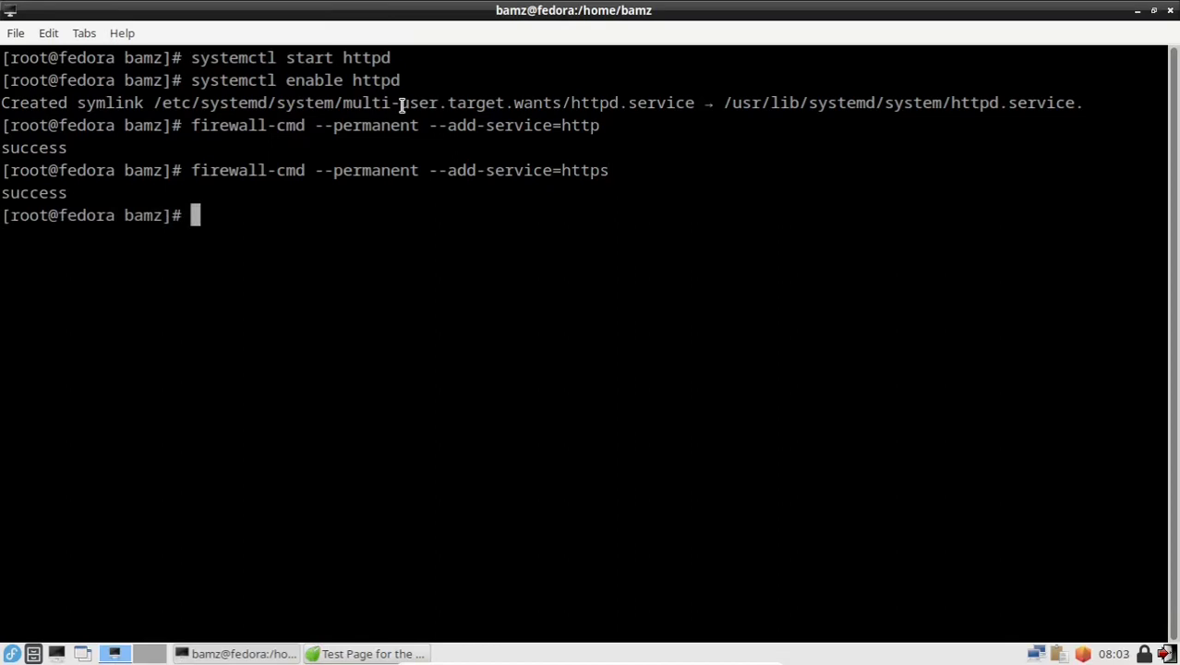
Step: Reload the firewall with 'firewall-cmd --reload' and start typing the MariaDB install command
type("firewall")
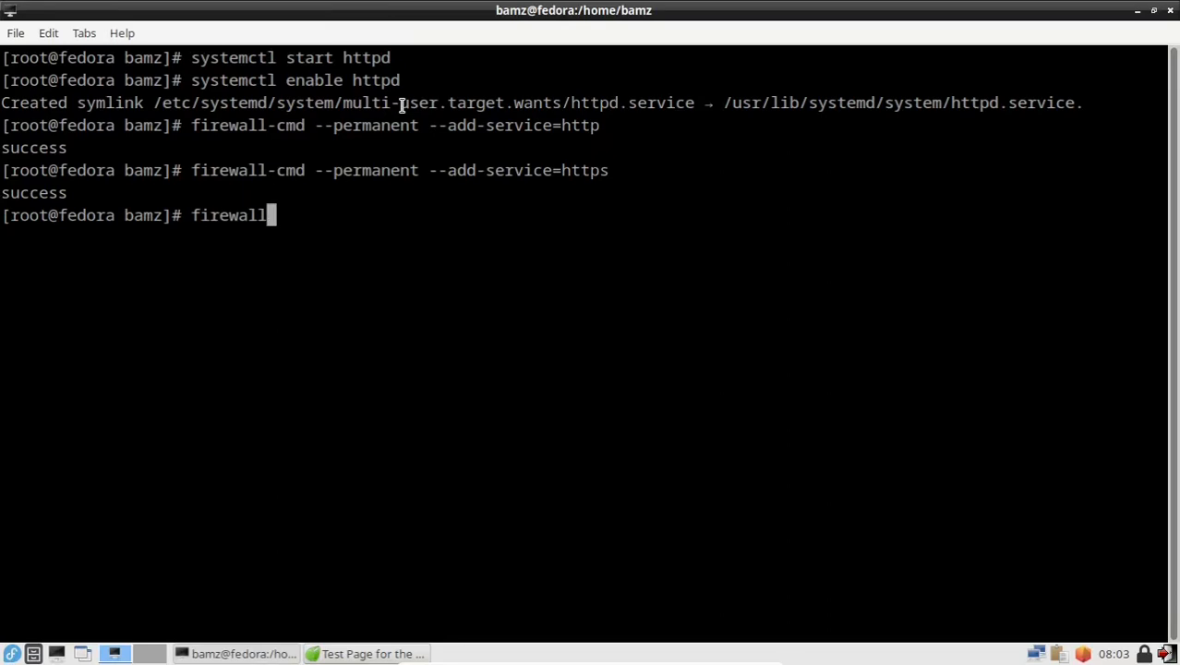
type("-cmd ")
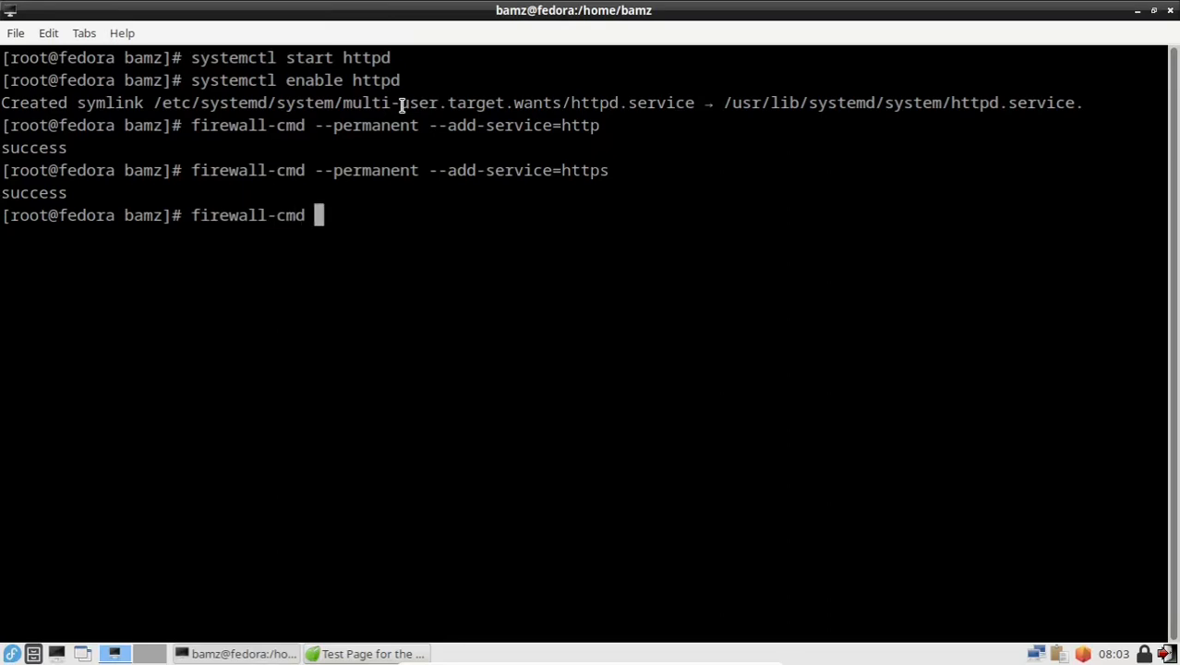
type("--reload")
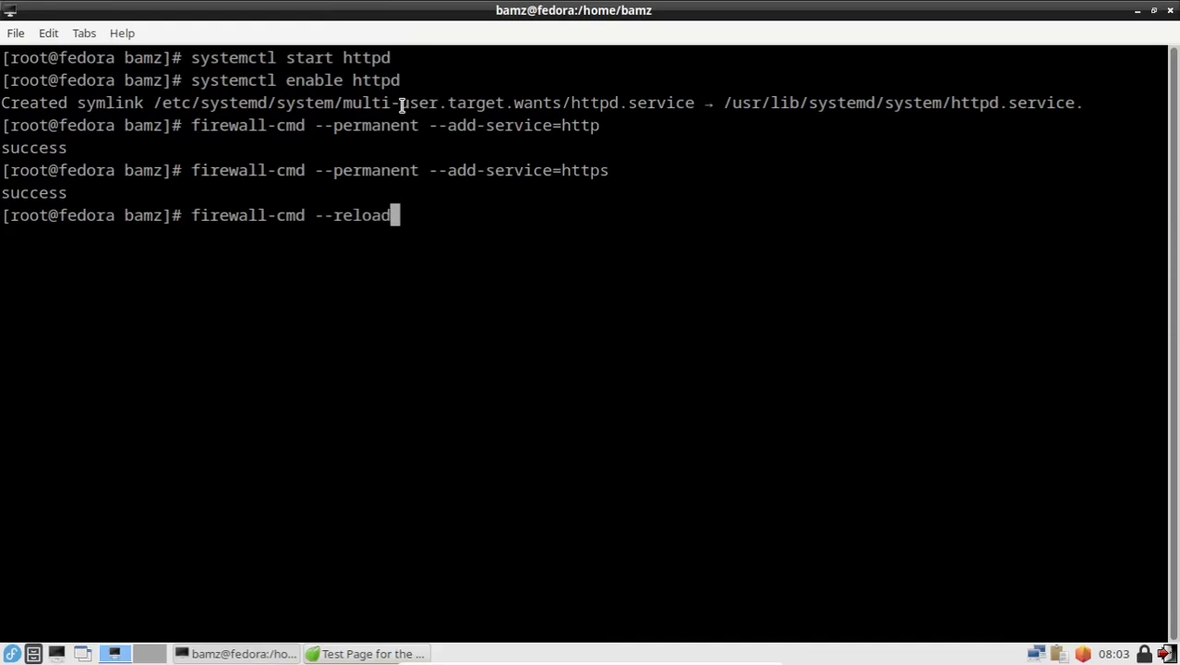
key("Return")
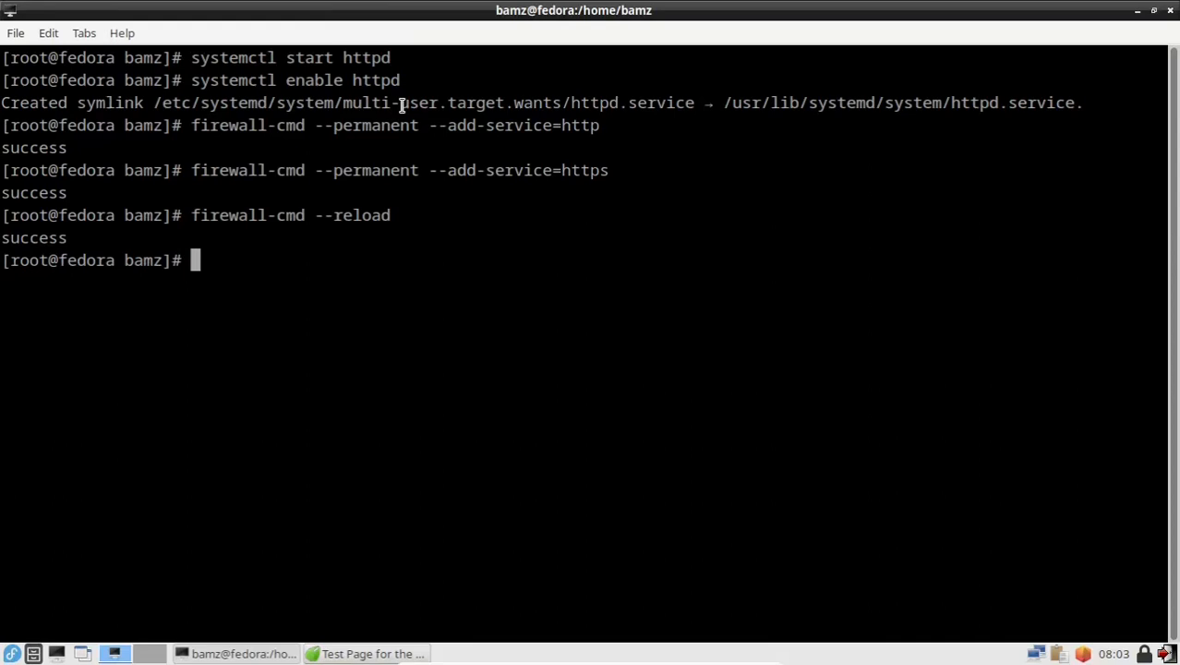
type("dnf install mair")
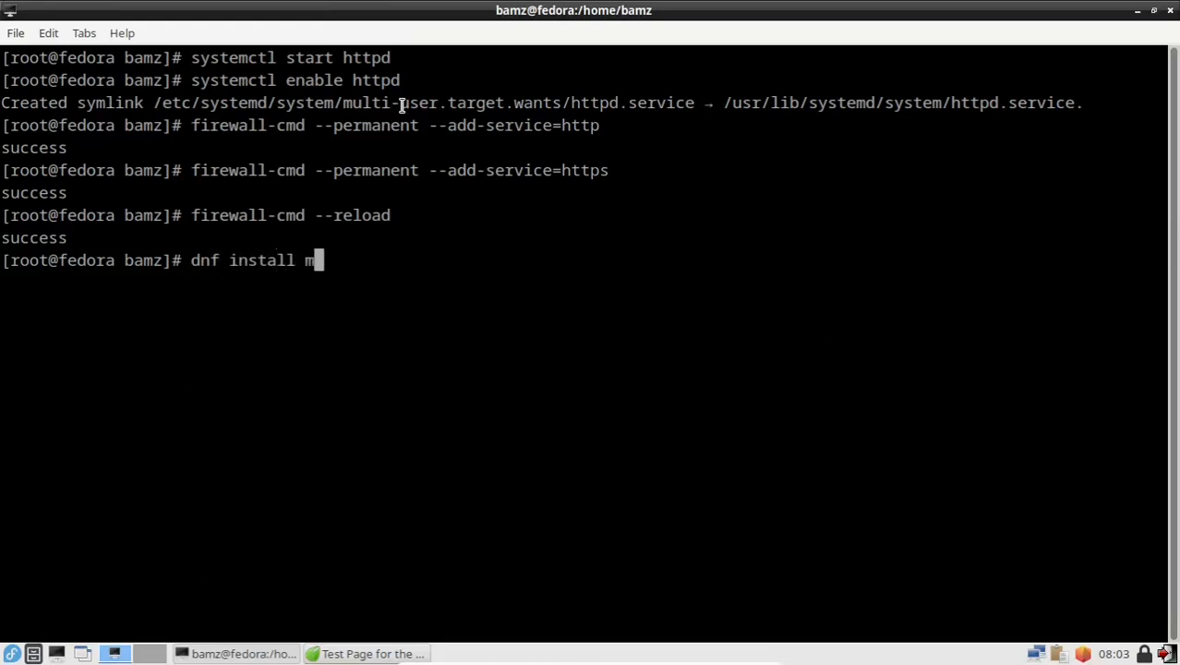
Step: Install MariaDB with 'dnf install mariadb-server mariadb -y', then clear the terminal
key("BackSpace")
key("BackSpace")
type("riadb-")
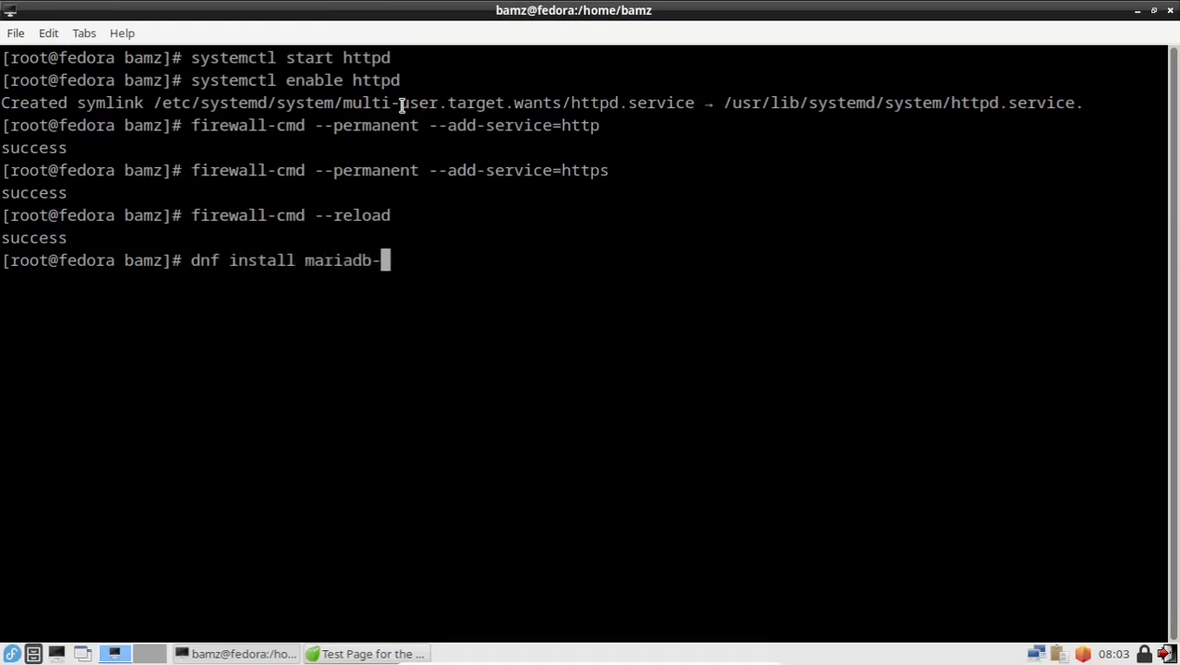
type("server")
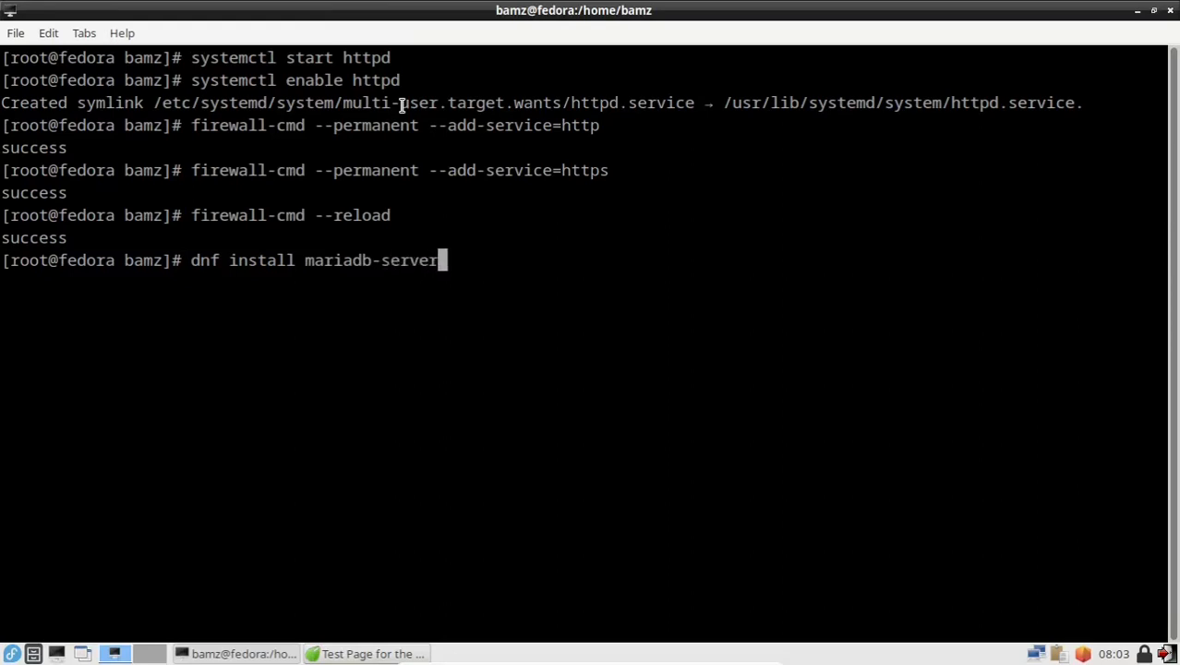
type(" mariadb")
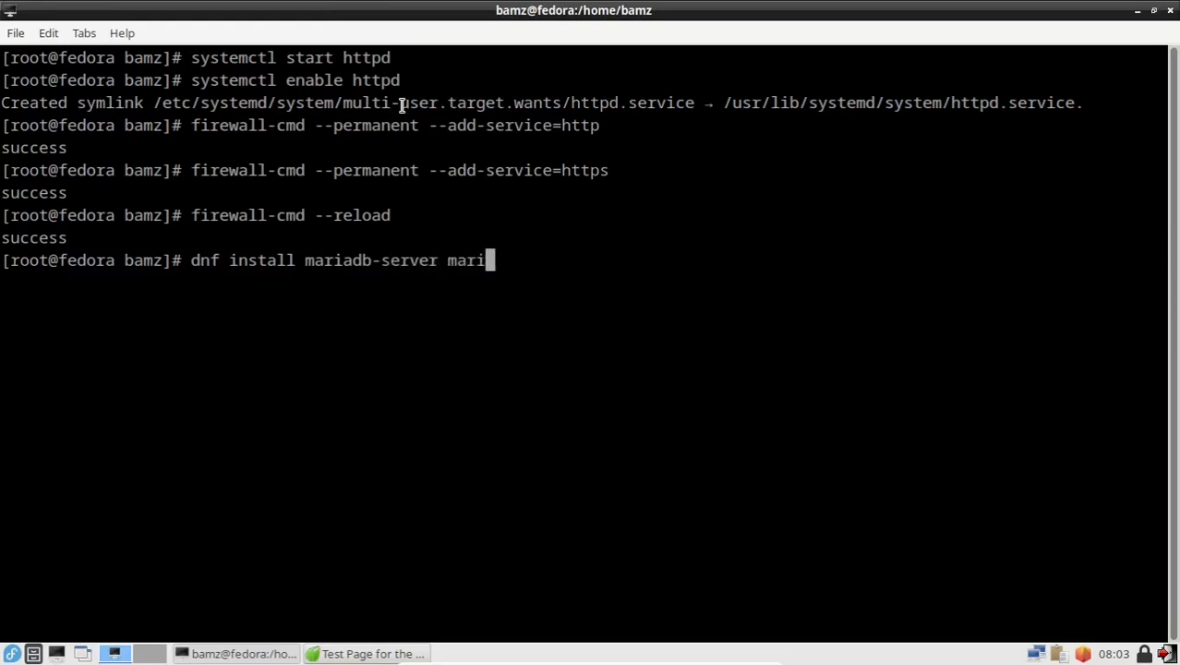
type(" -y")
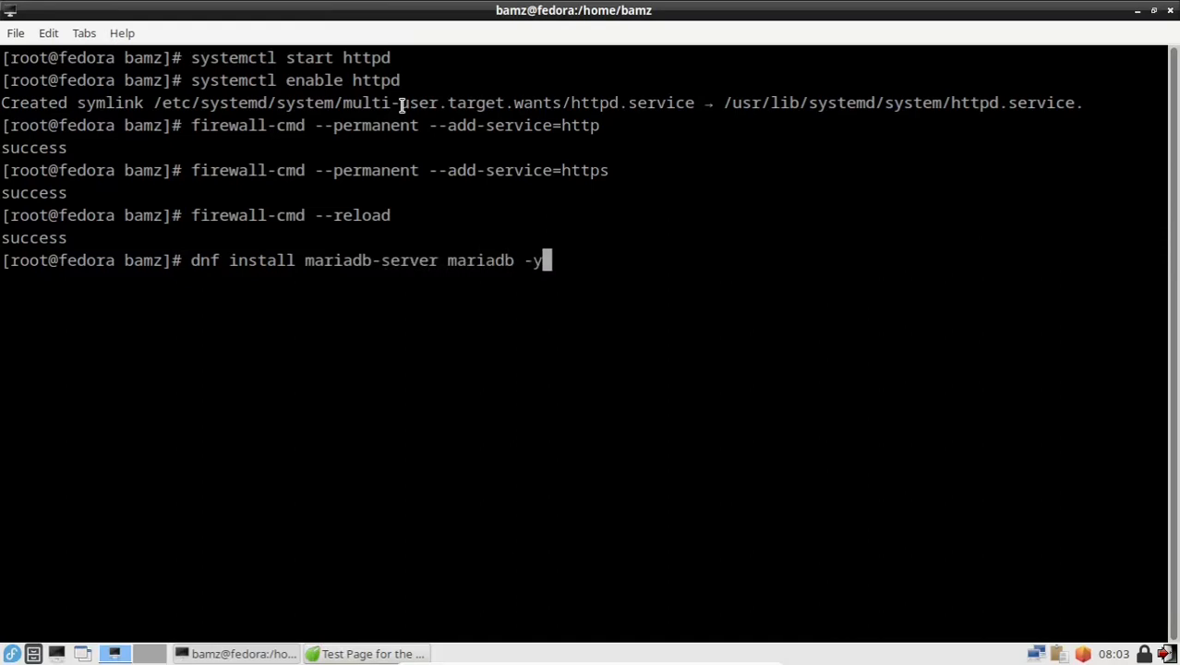
key("Return")
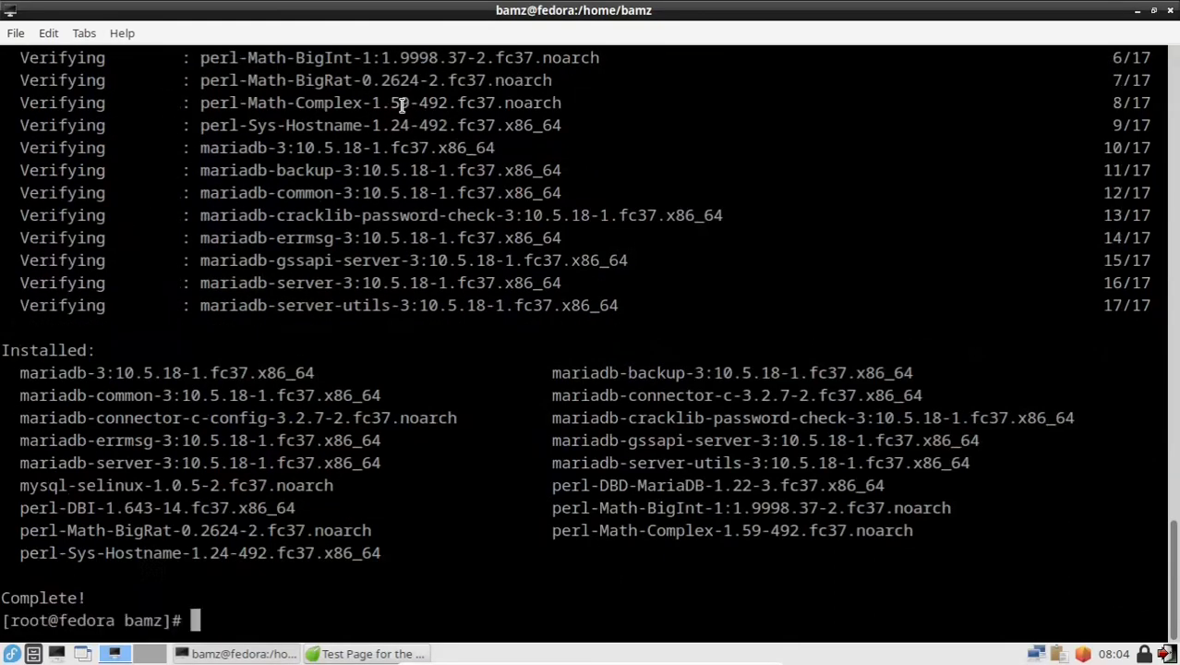
type("clear")
key("Return")
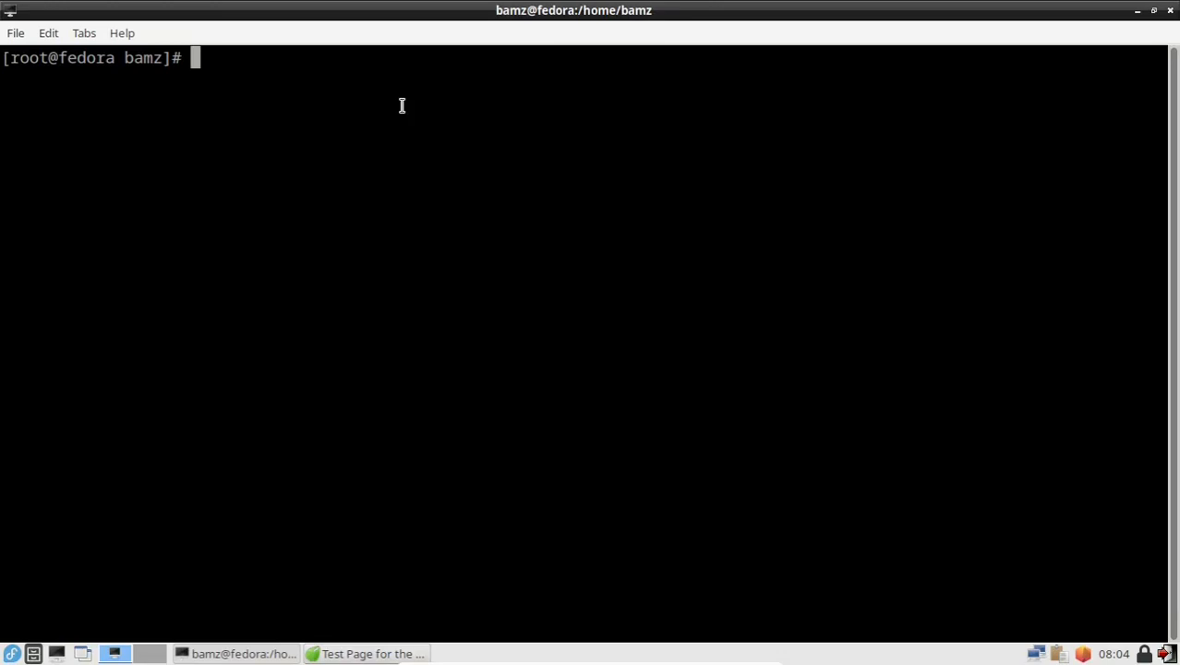
Step: Start and enable the mariadb service with systemctl, then begin typing mysql_secure_installation
type("systemctl ")
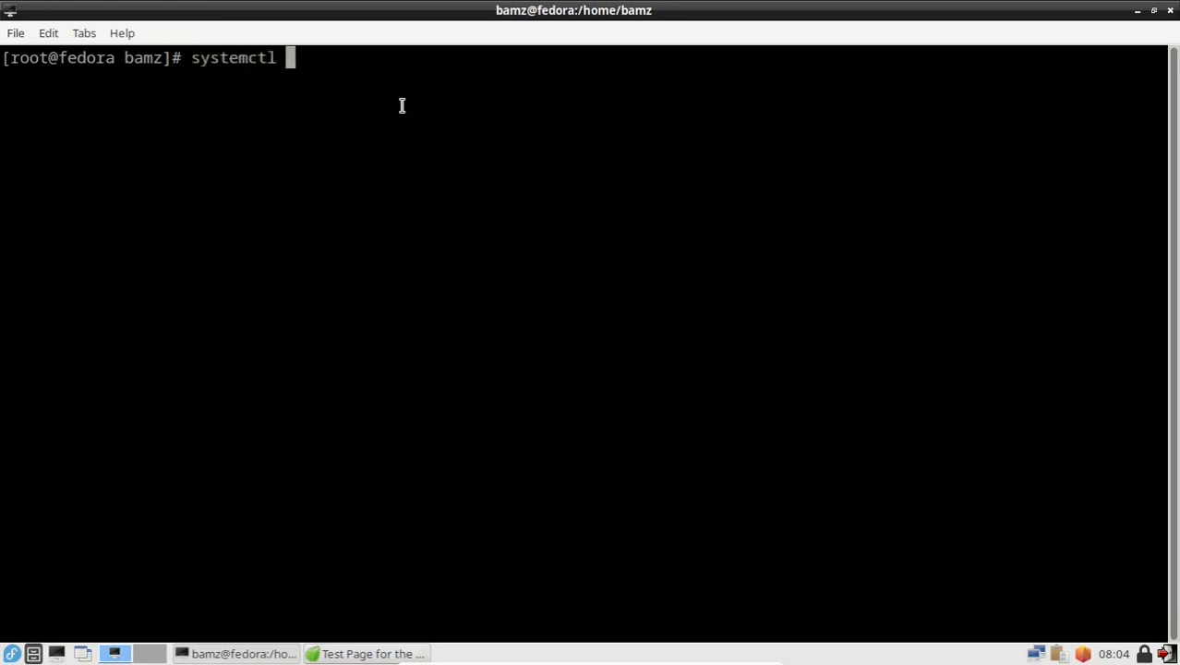
type("star")
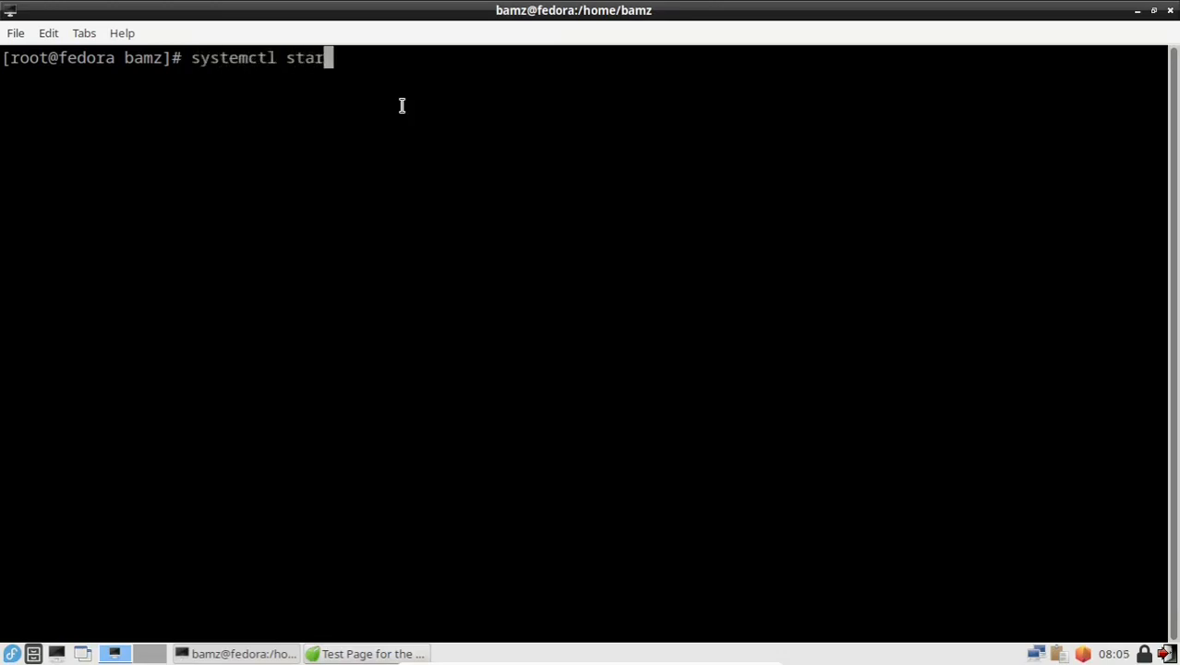
type("t mariadb")
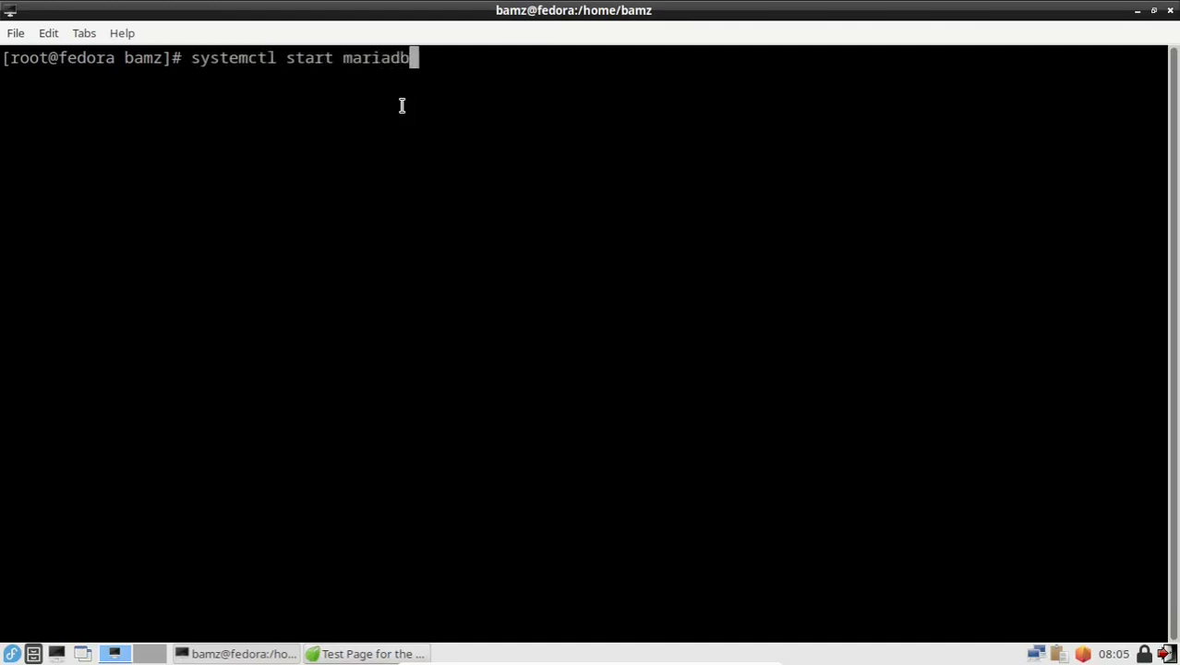
key("Return")
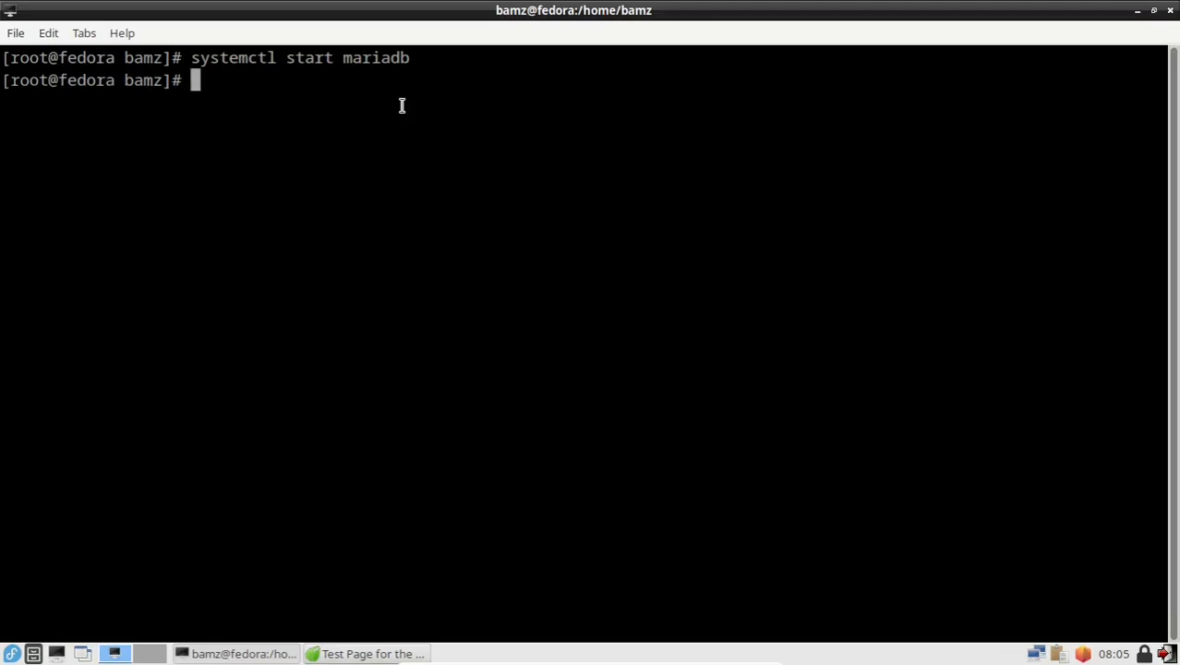
type("syst")
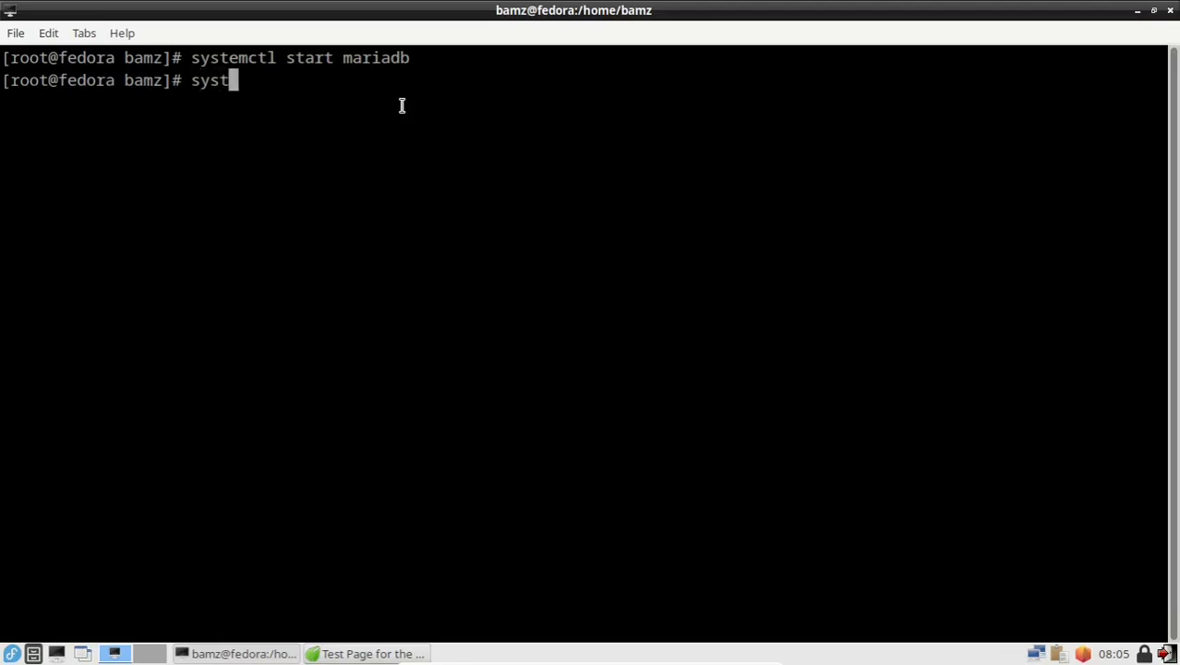
type("emctl ")
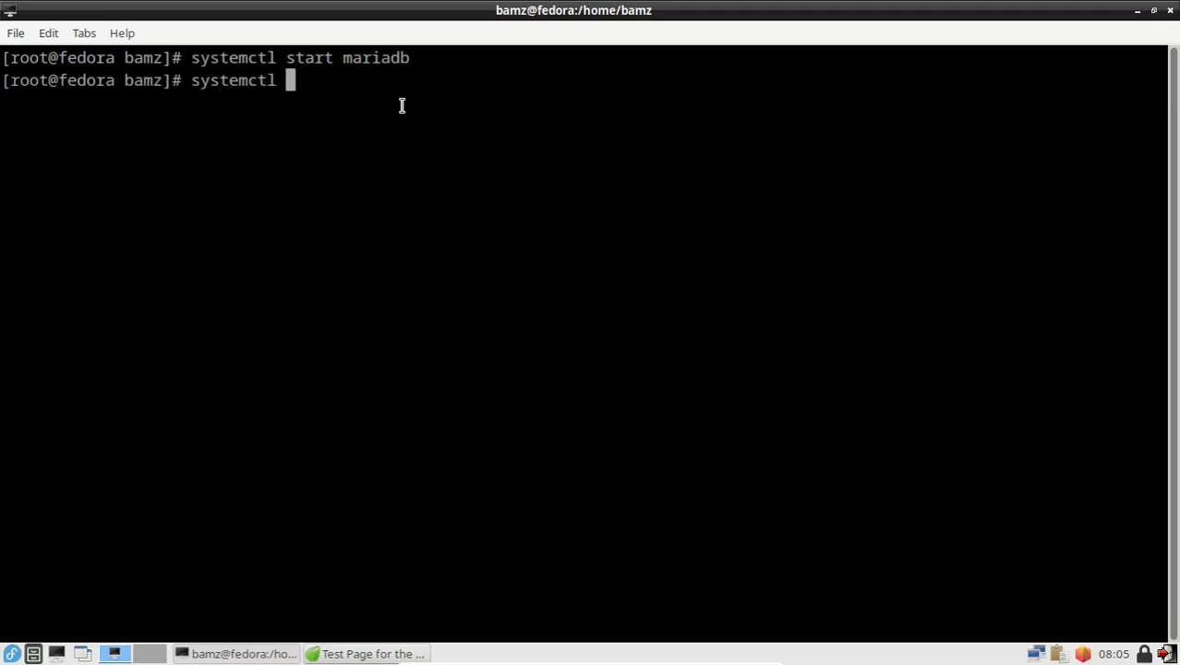
type("enable ")
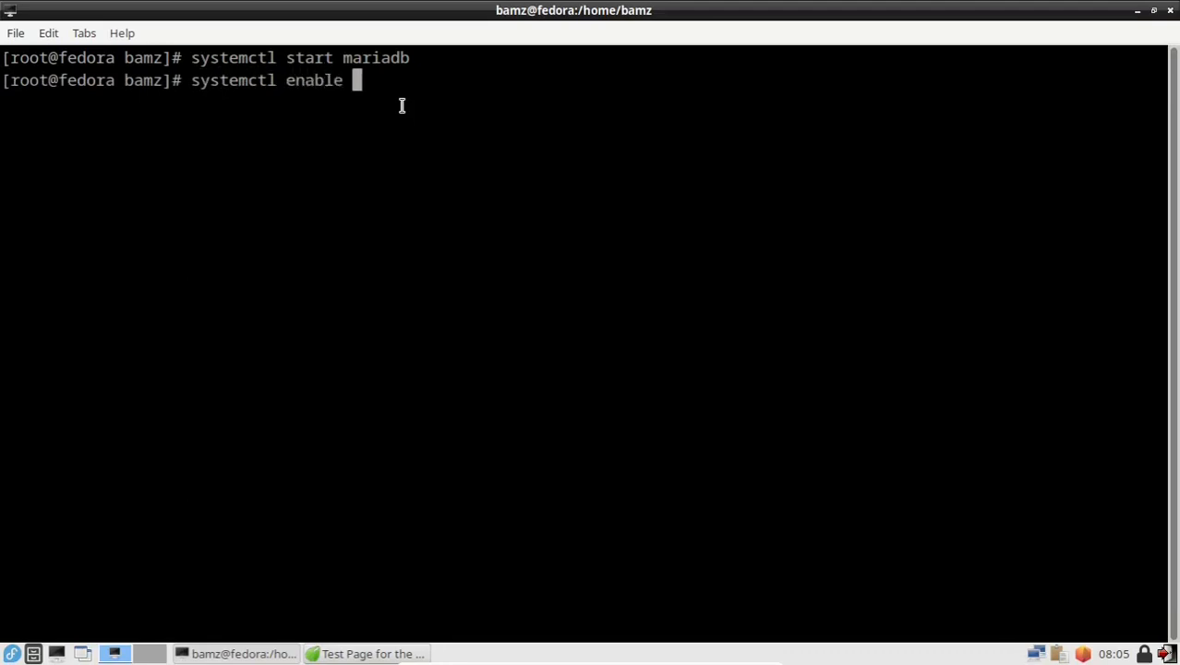
type("mariadb")
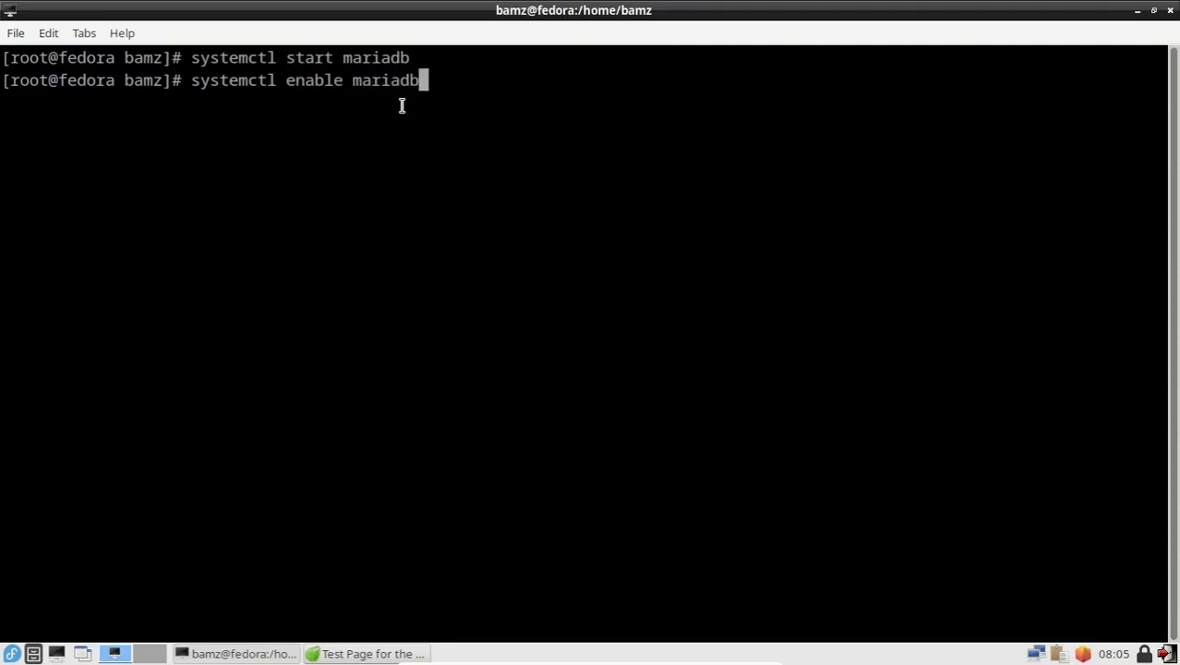
key("Return")
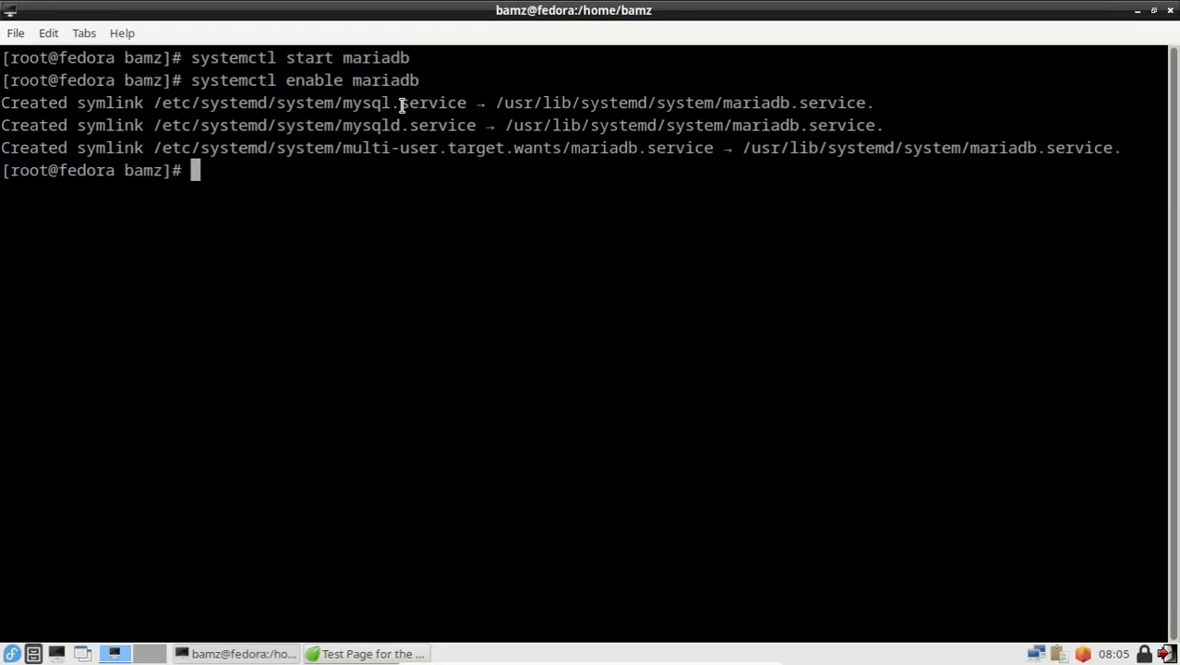
type("mysql")
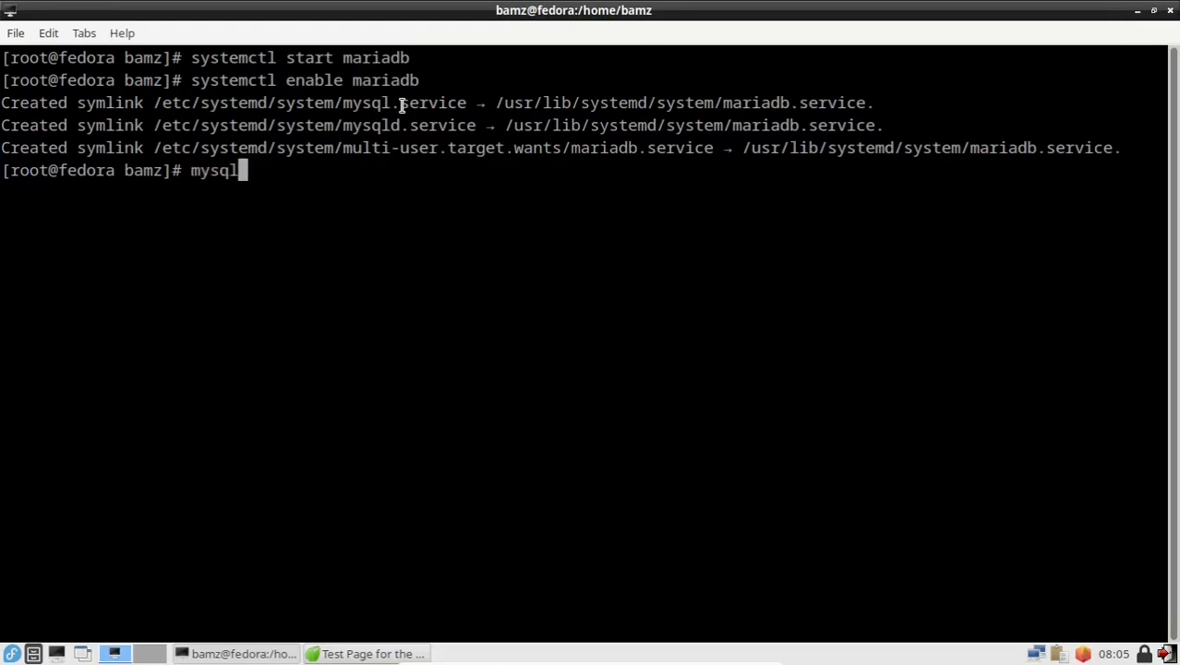
type("_secu")
Step: Launch mysql_secure_installation and accept the empty current root password
key("Tab")
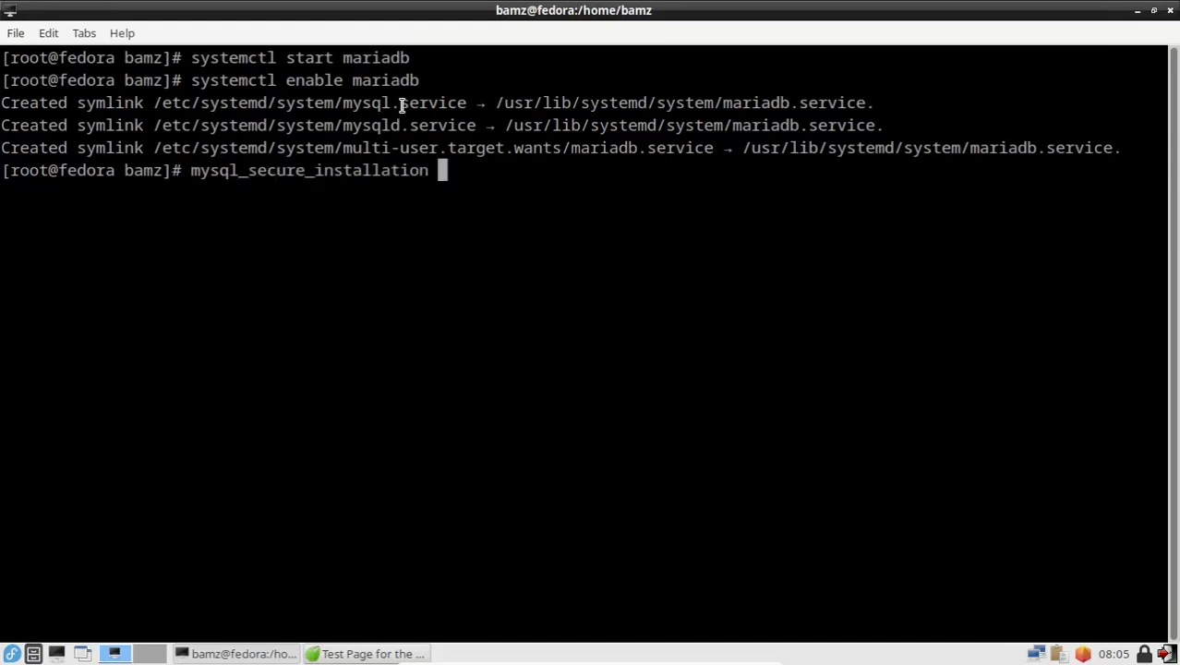
key("BackSpace")
key("Return")
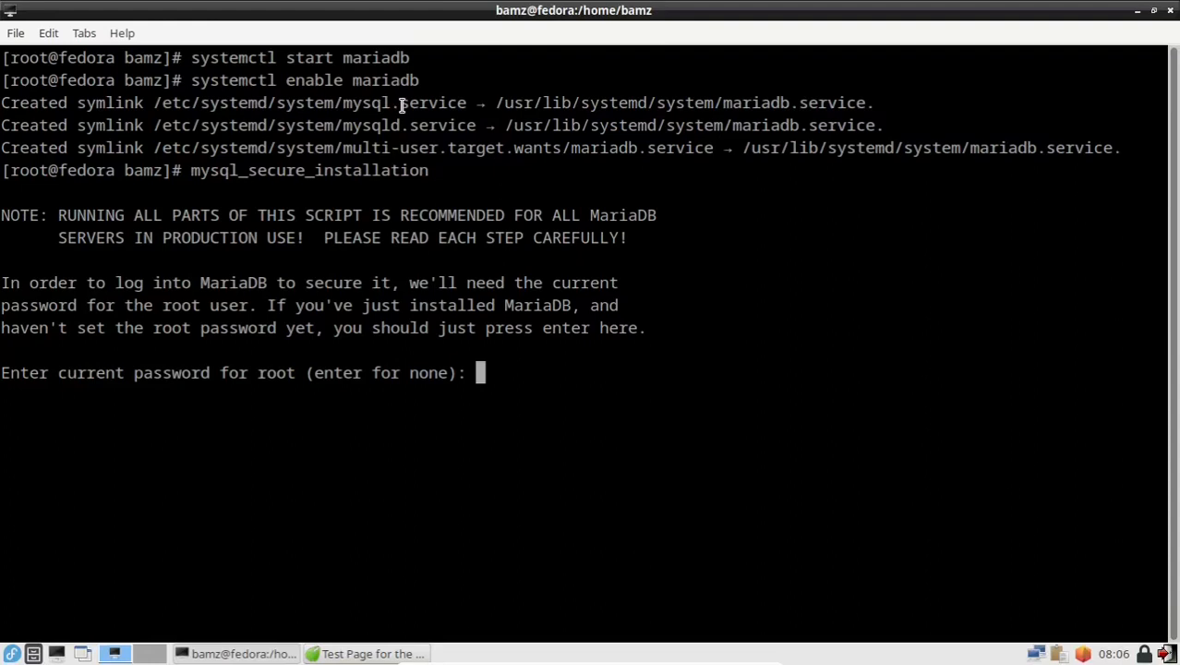
key("Return")
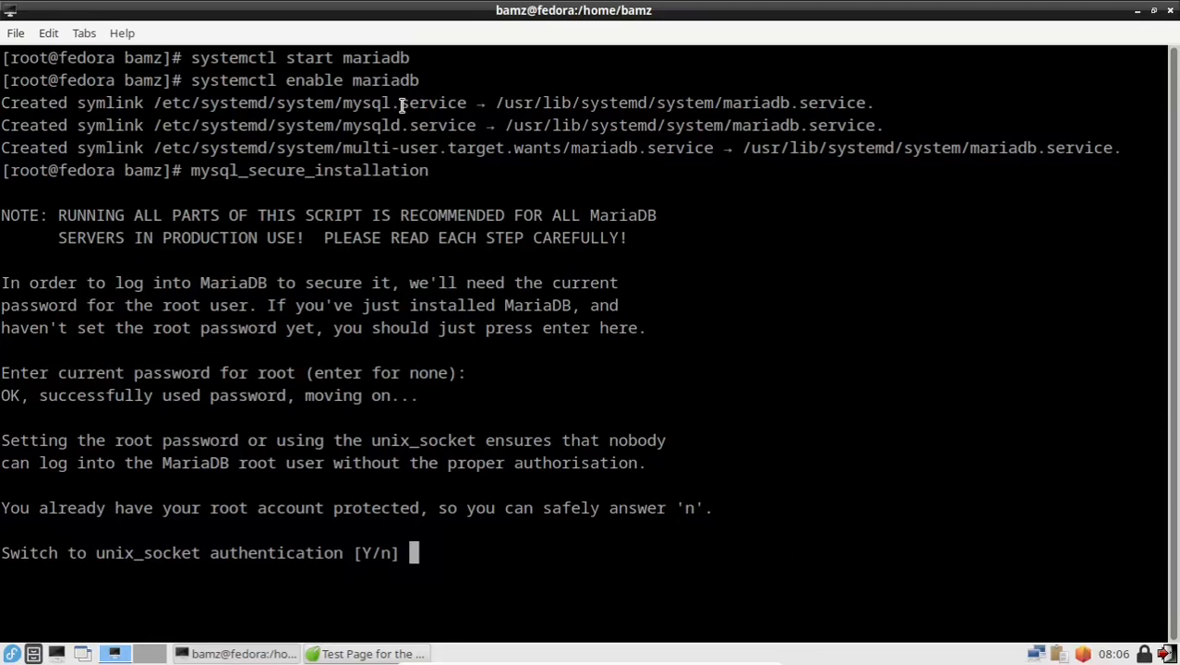
Step: Answer n to unix_socket authentication and y to changing the MariaDB root password
type("n")
key("Return")
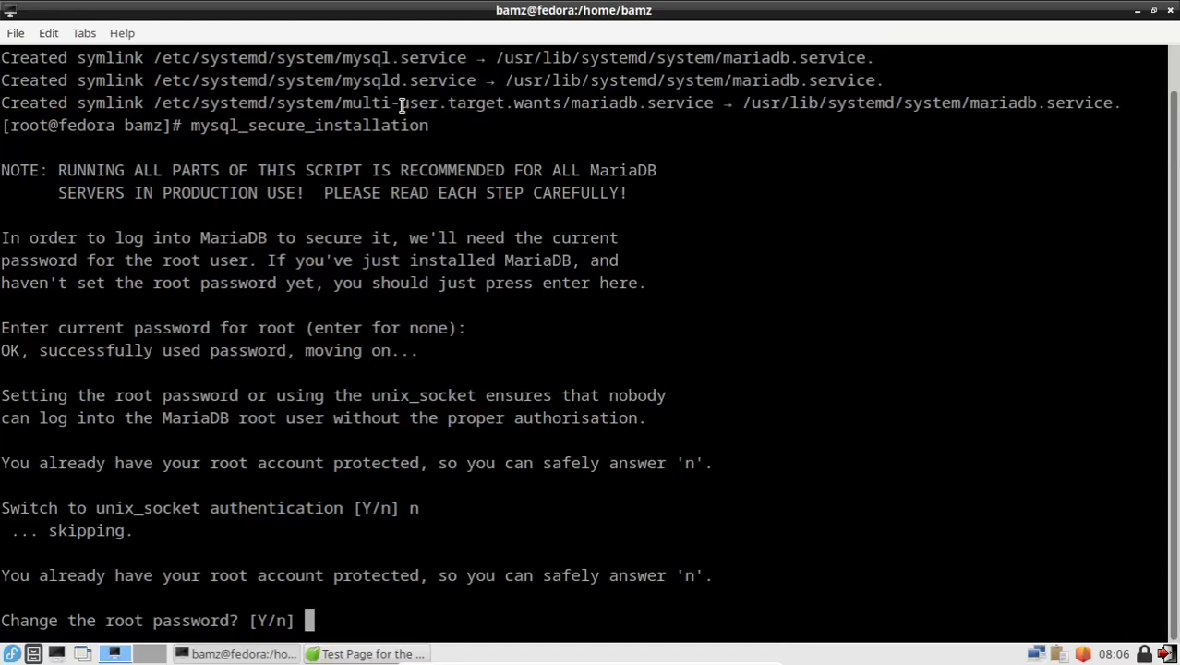
type("y")
key("Return")
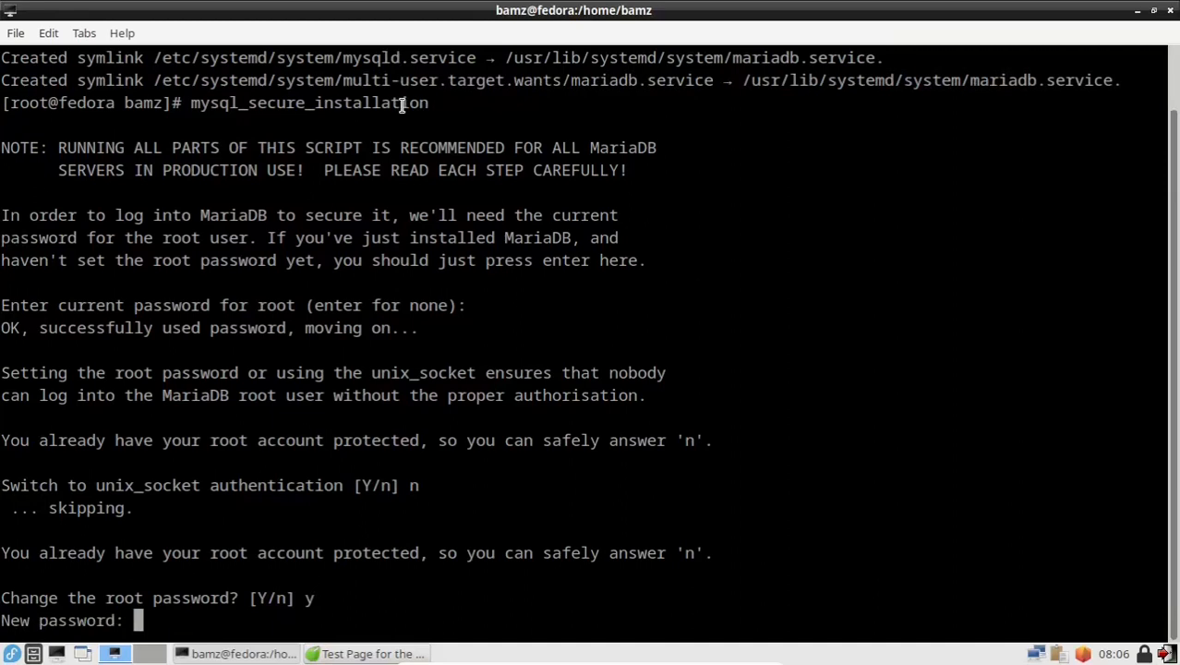
Step: Set and confirm the new MariaDB root password, then remove the anonymous users
key("Return")
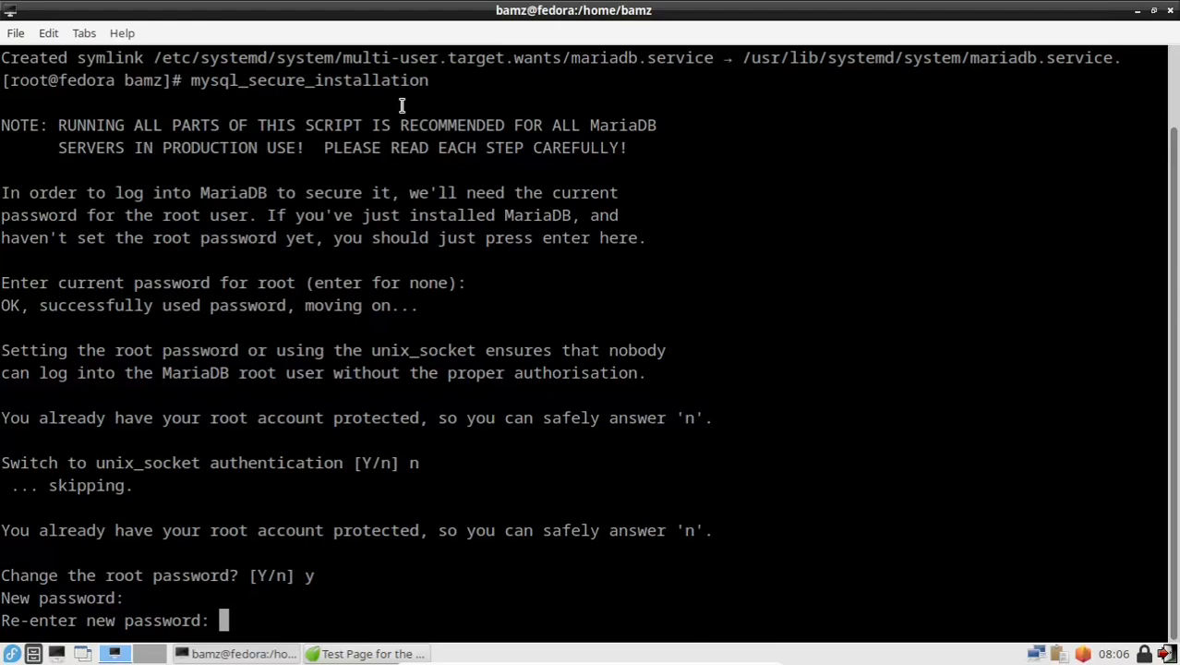
key("Return")
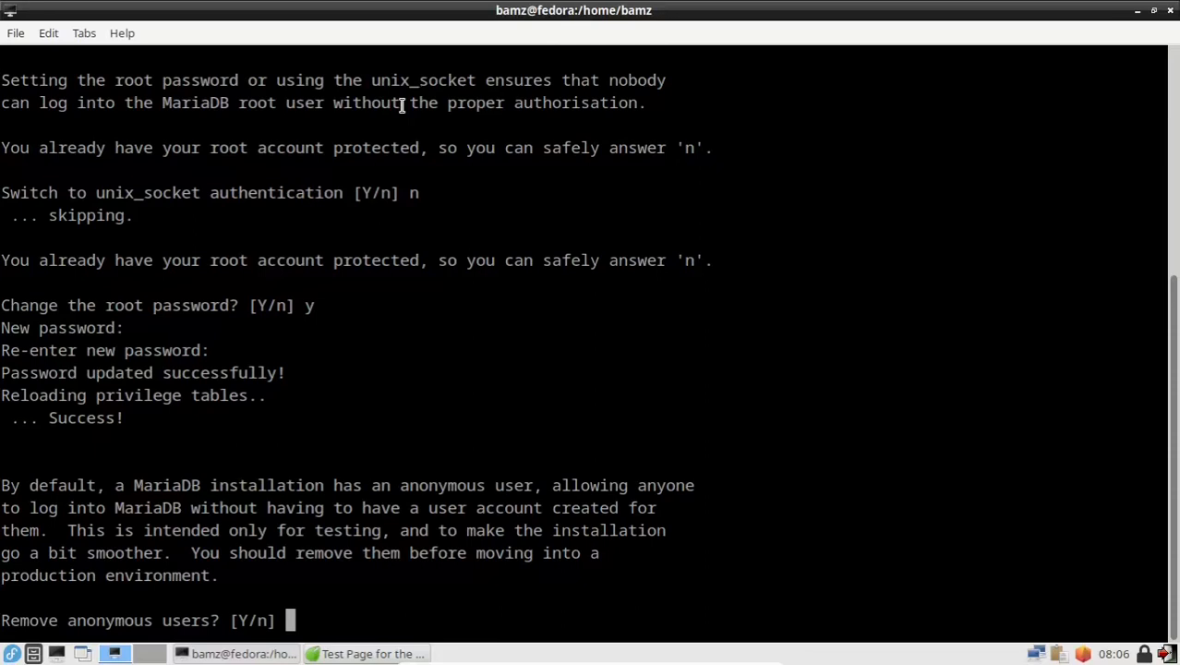
type("y")
key("Return")
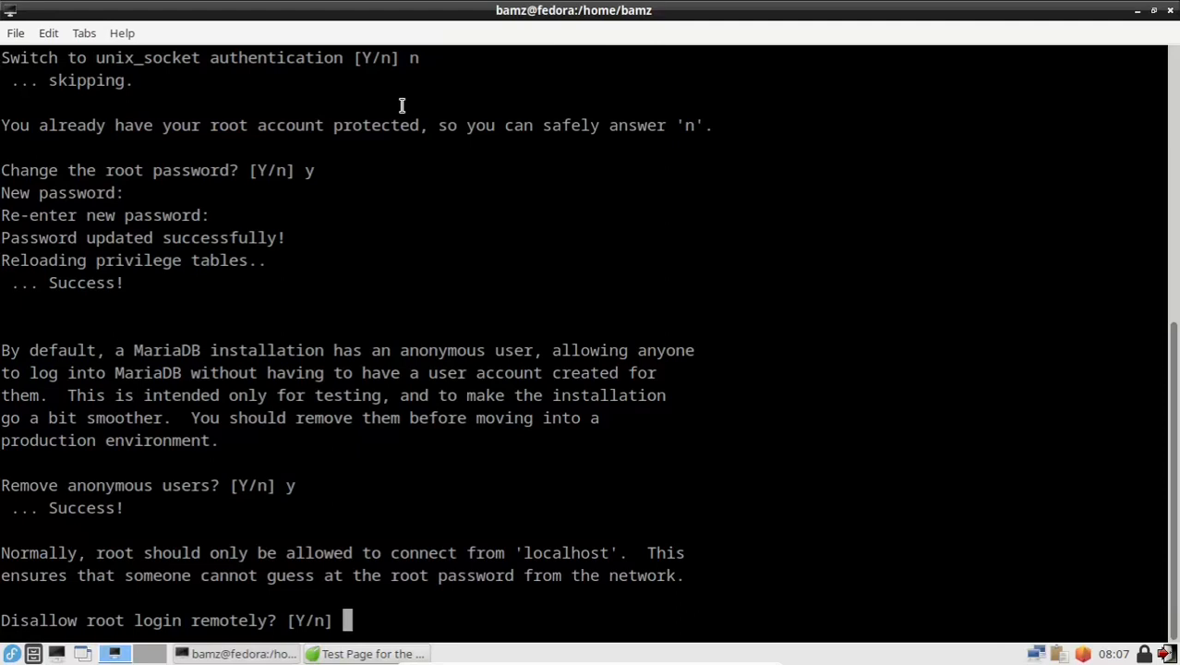
Step: Disallow remote root login, remove the test database, reload privileges, and clear the terminal
type("y")
key("Return")
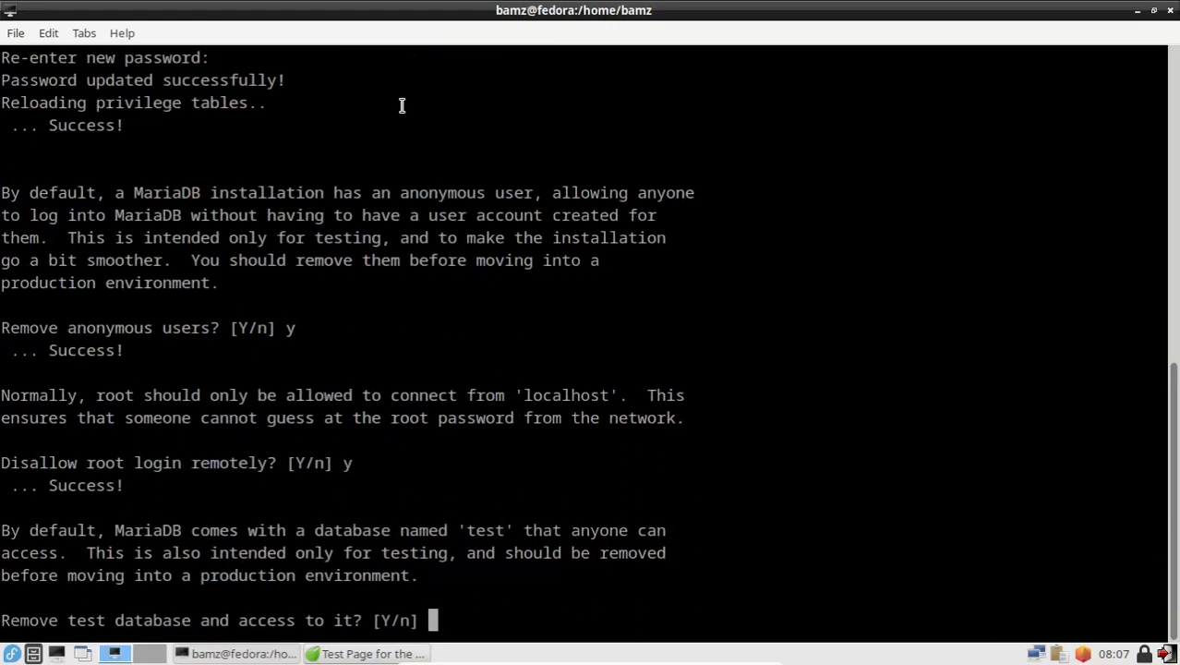
type("y")
key("Return")
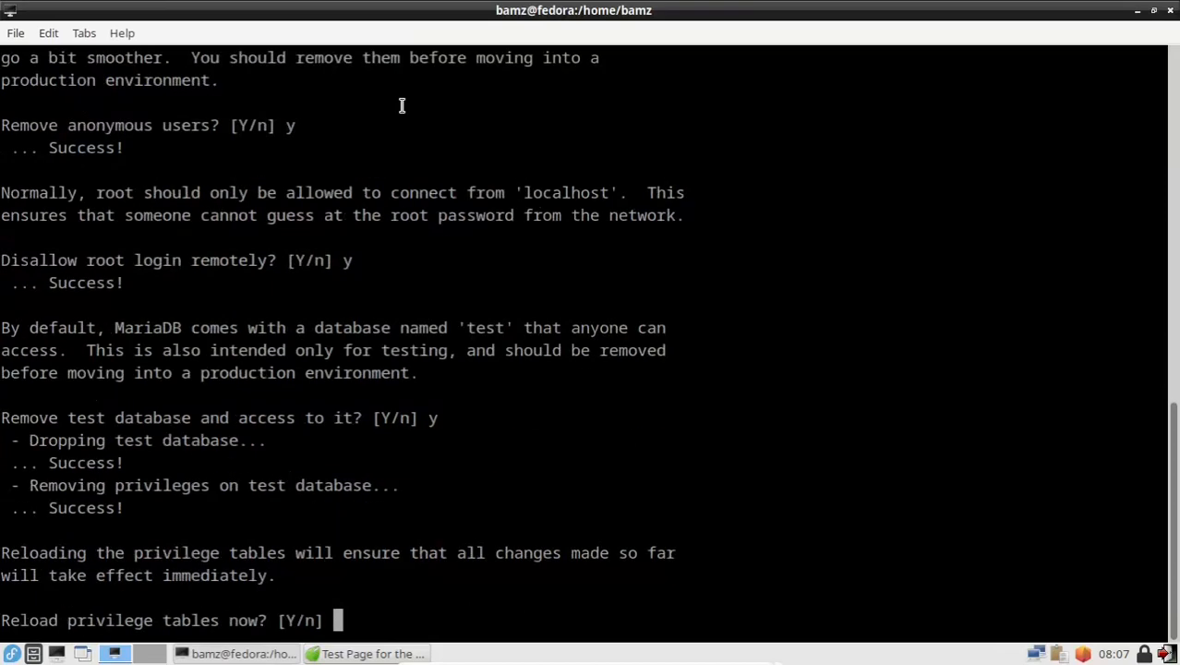
type("y")
key("Return")
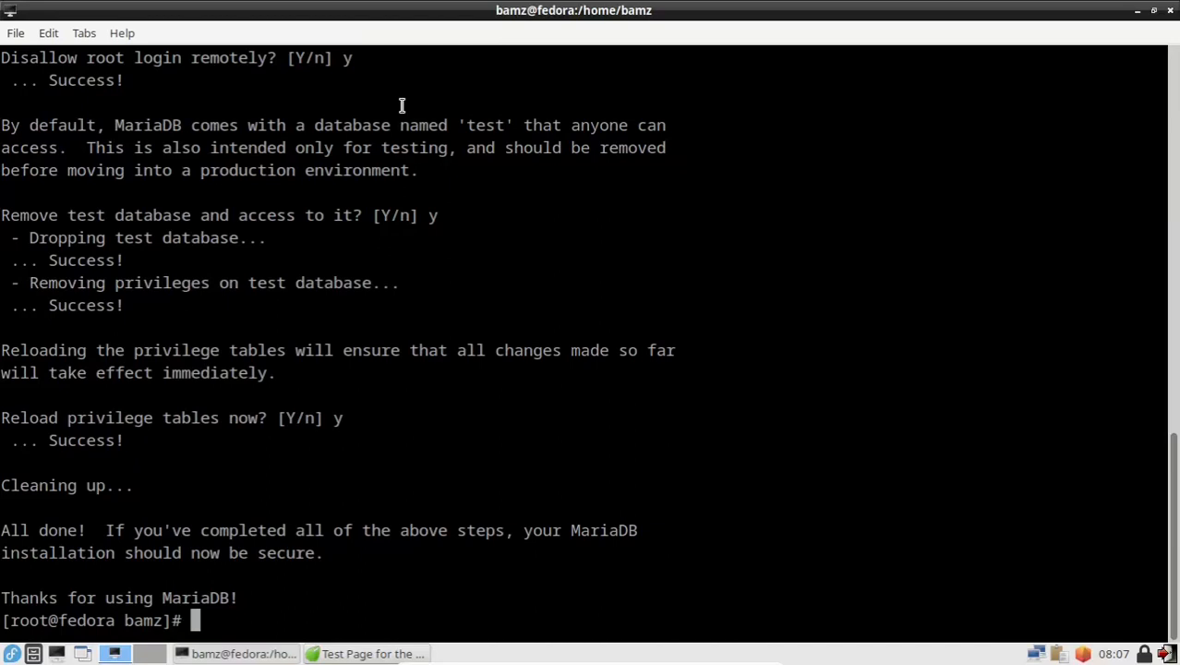
type("clear")
key("Return")
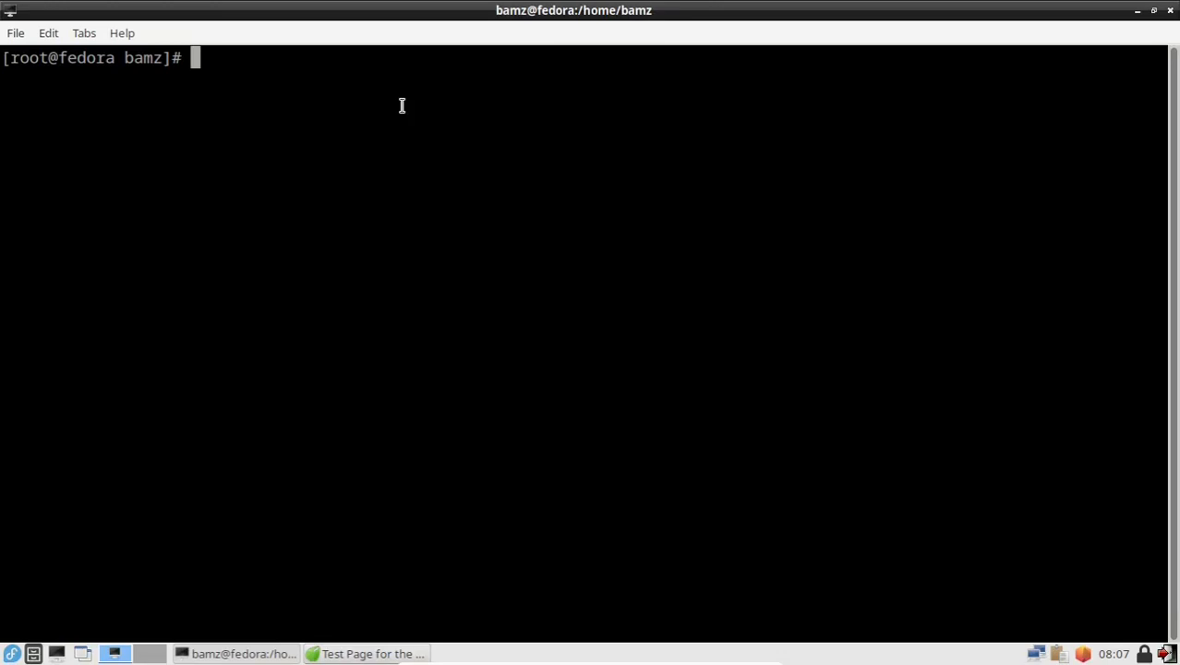
Step: Run dnf install php php-common php-cli php-mbstring
type("dnf install ")
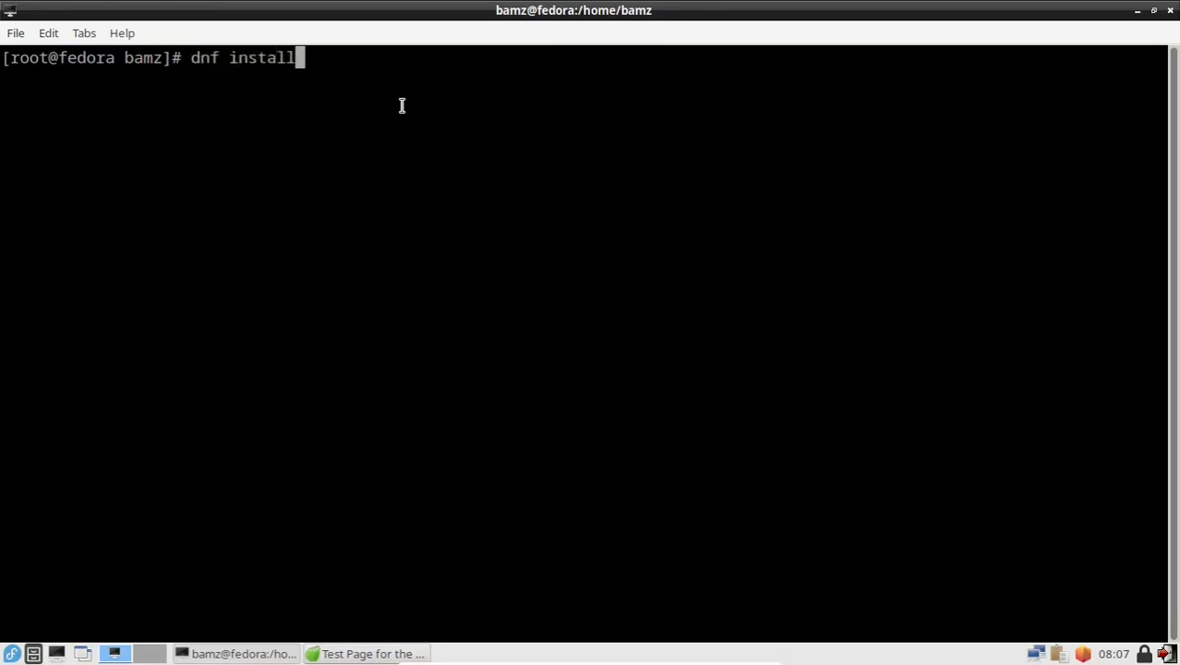
type("php ")
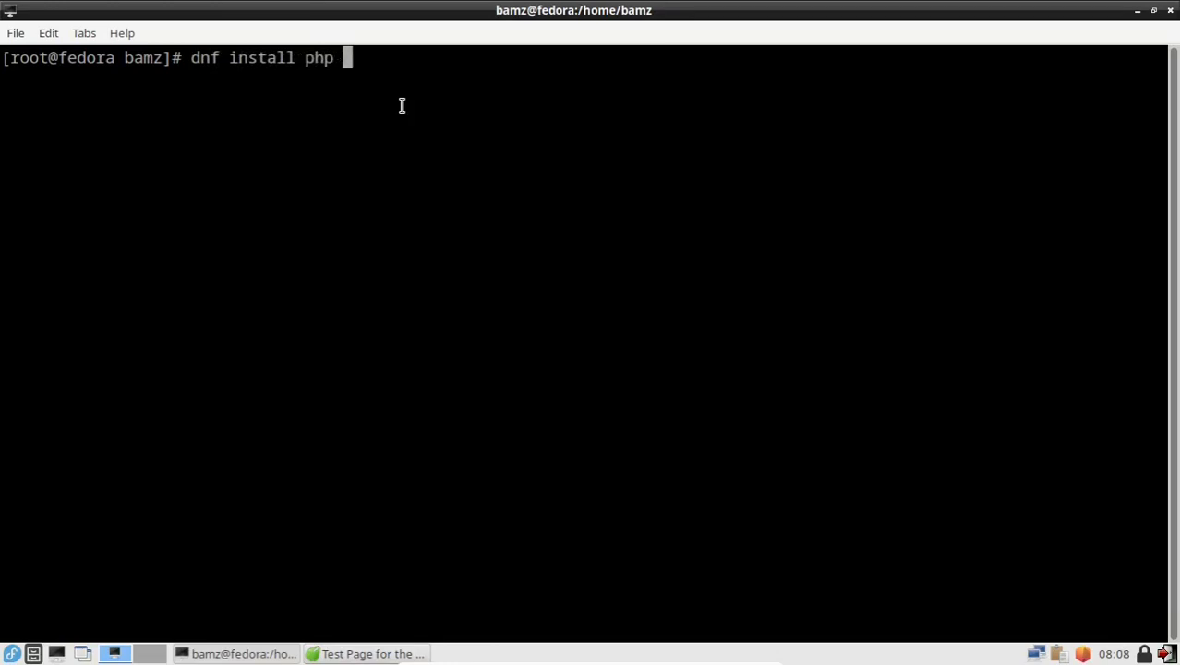
type("php-common")
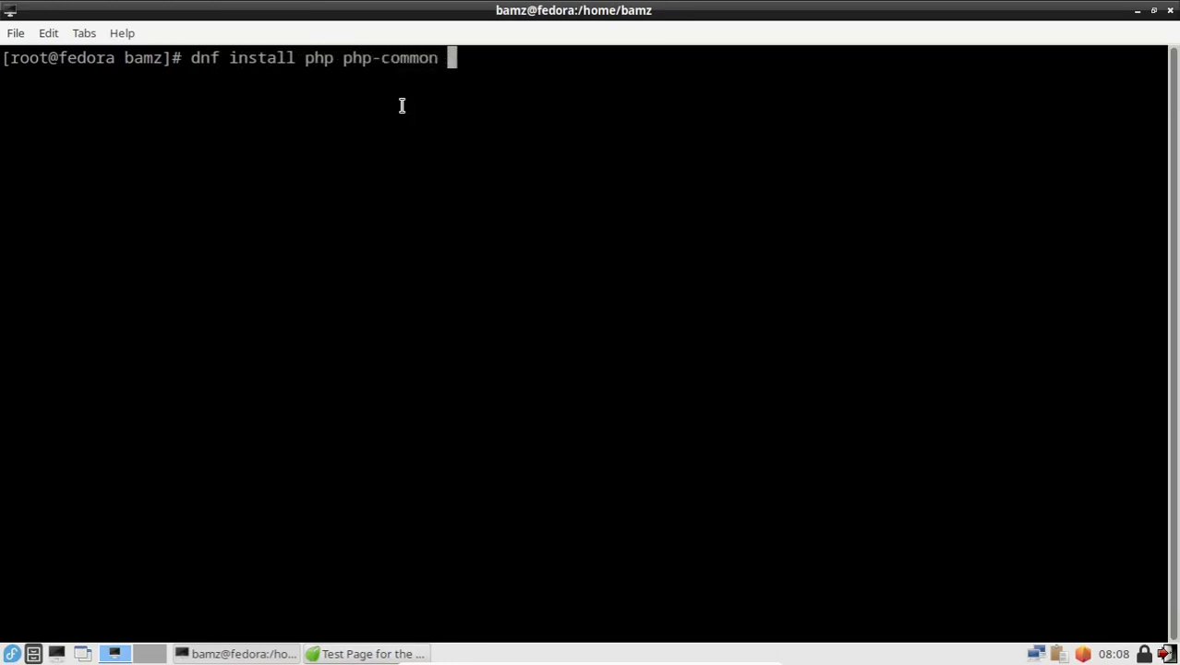
type(" php-cli")
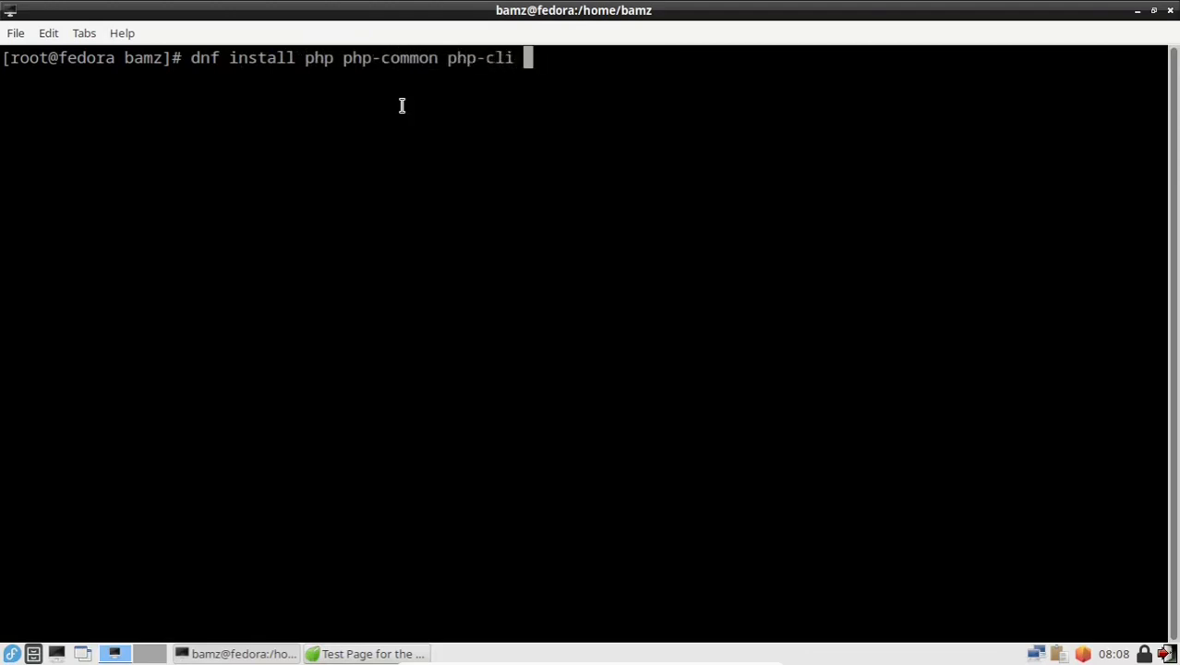
type(" php-")
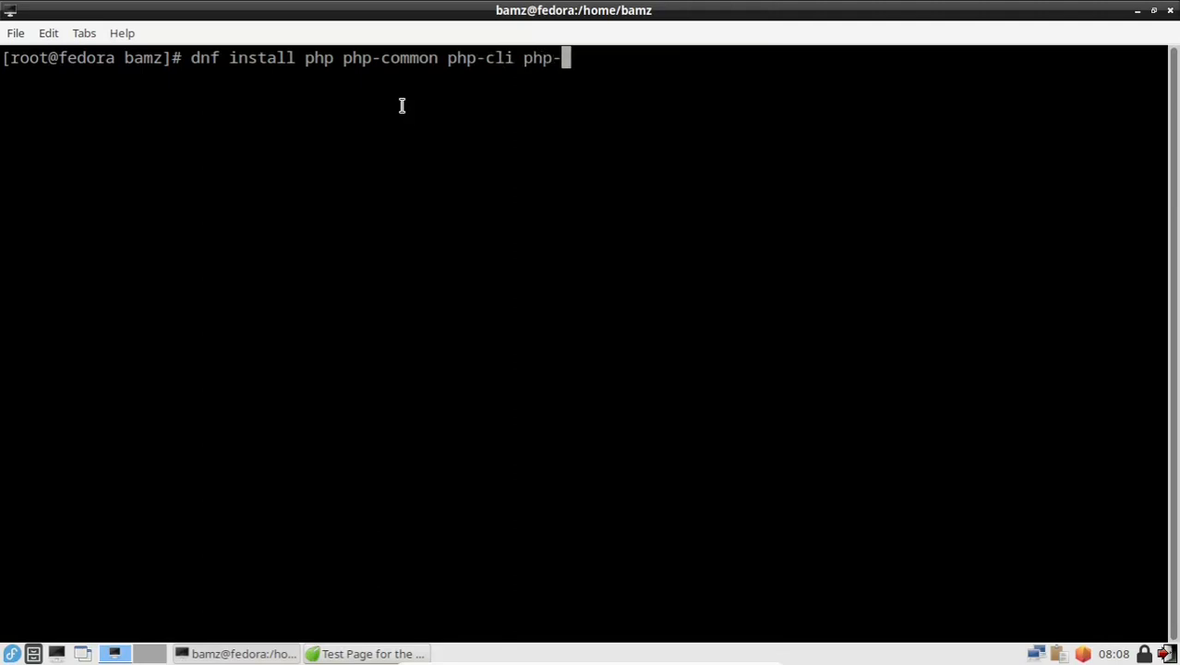
type("mbs")
key("Tab")
key("BackSpace")
key("BackSpace")
key("BackSpace")
key("BackSpace")
key("BackSpace")
key("BackSpace")
key("BackSpace")
key("BackSpace")
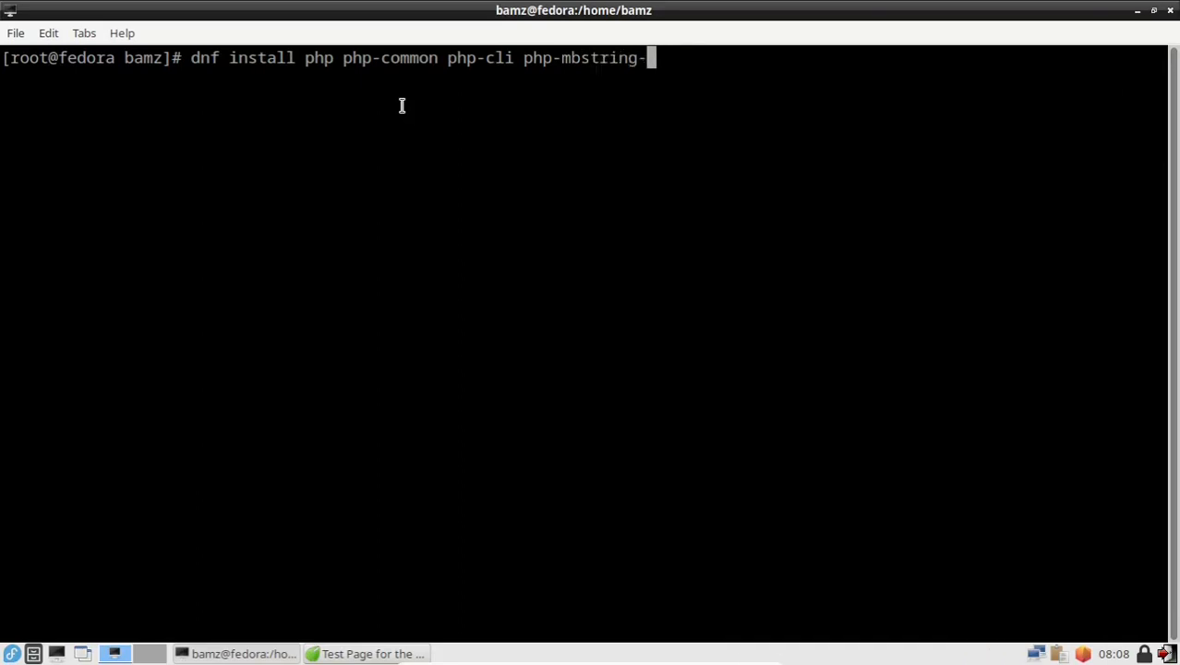
key("BackSpace")
key("Return")
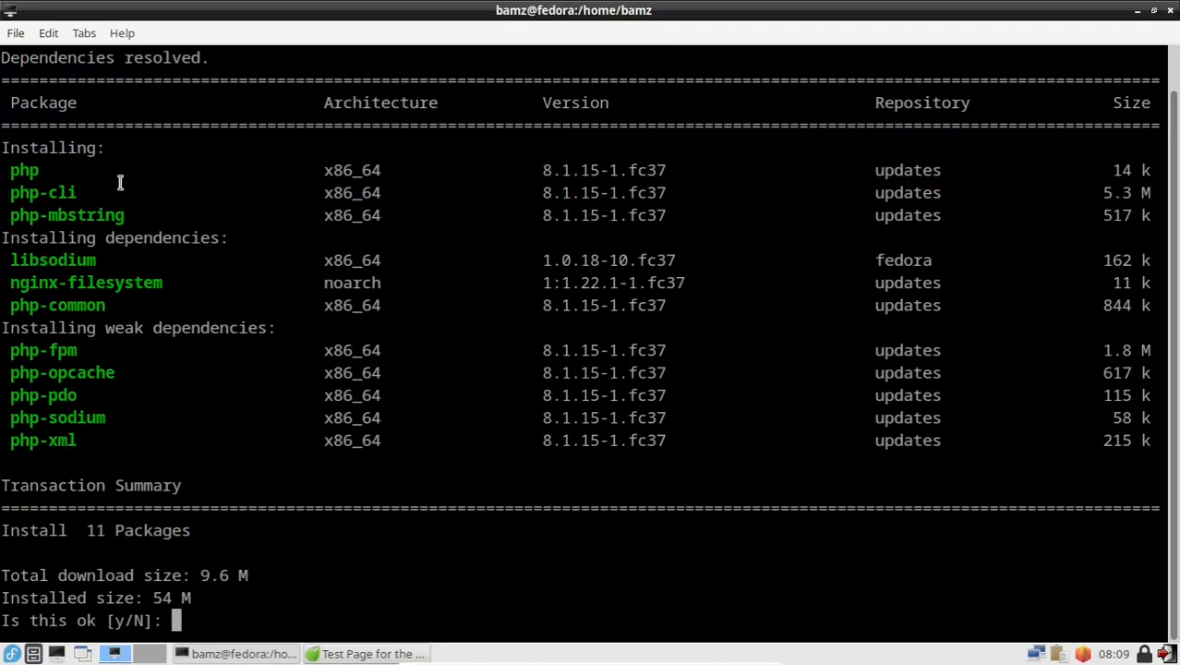
Step: Accept installing the 11 packages, then clear the terminal
type("y")
key("Return")
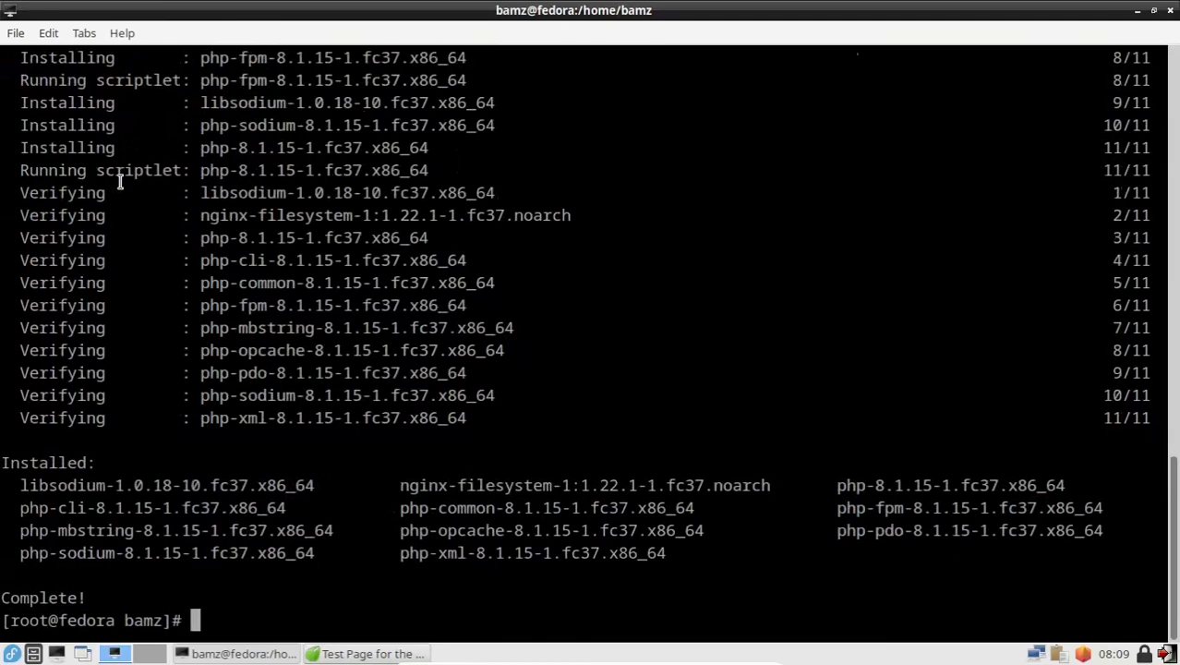
type("clear")
key("Return")
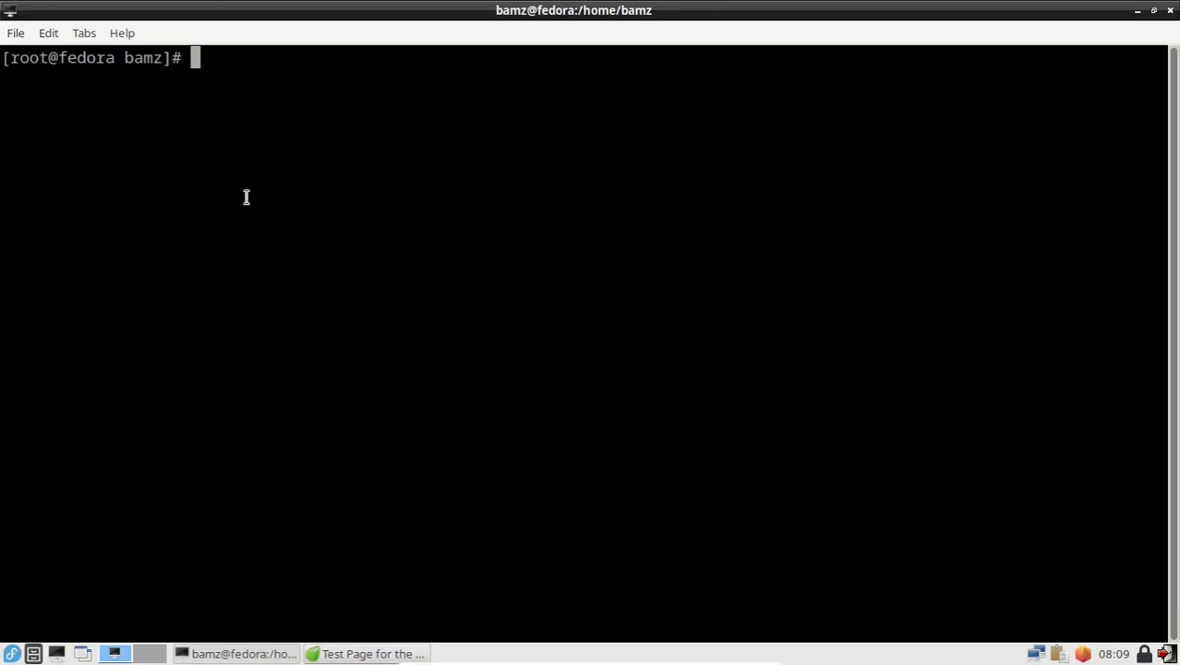
Step: Open /var/www/html/test.php in nano and enter the opening <?php tag
type("nano")
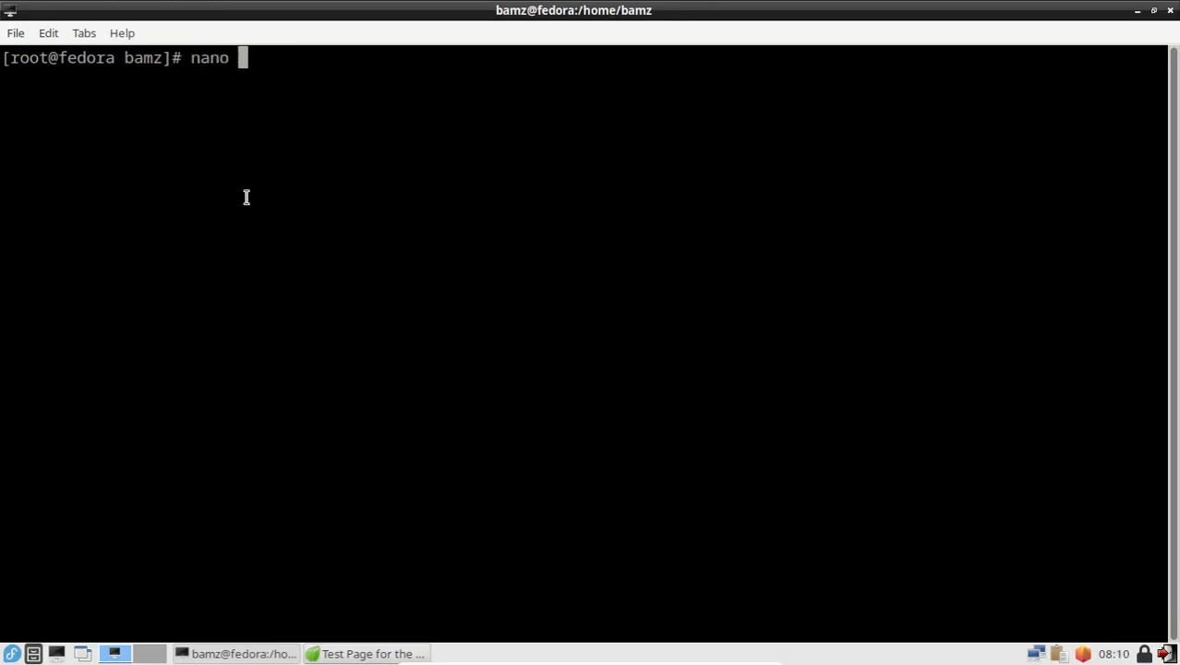
type("/var/")
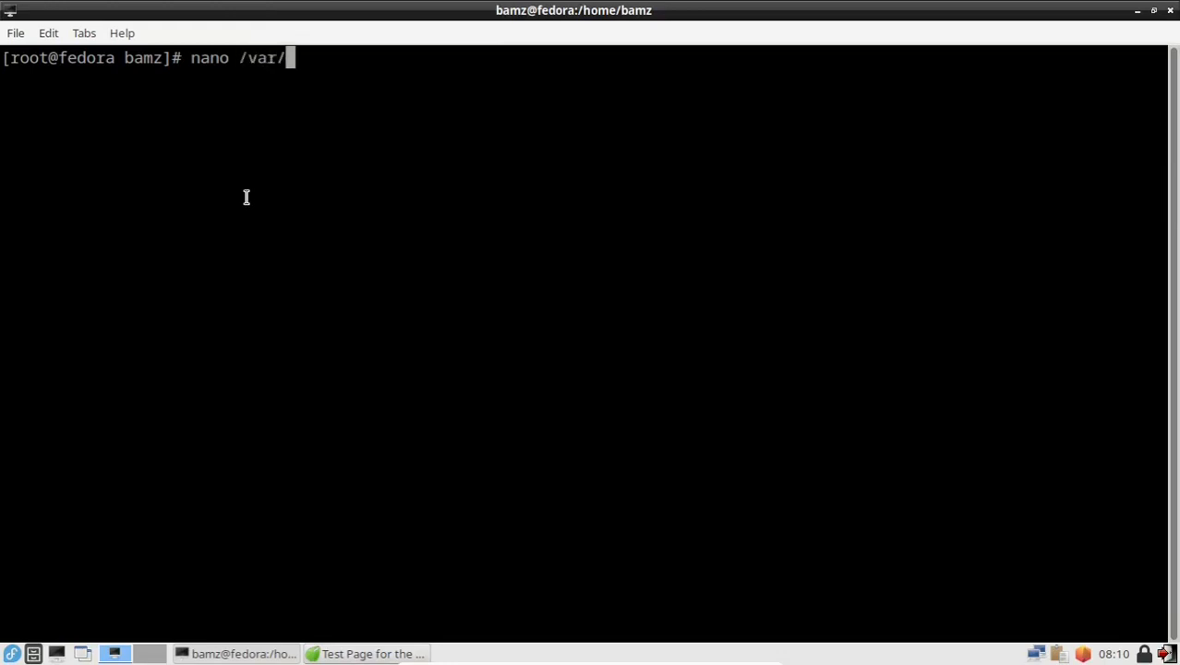
type("www")
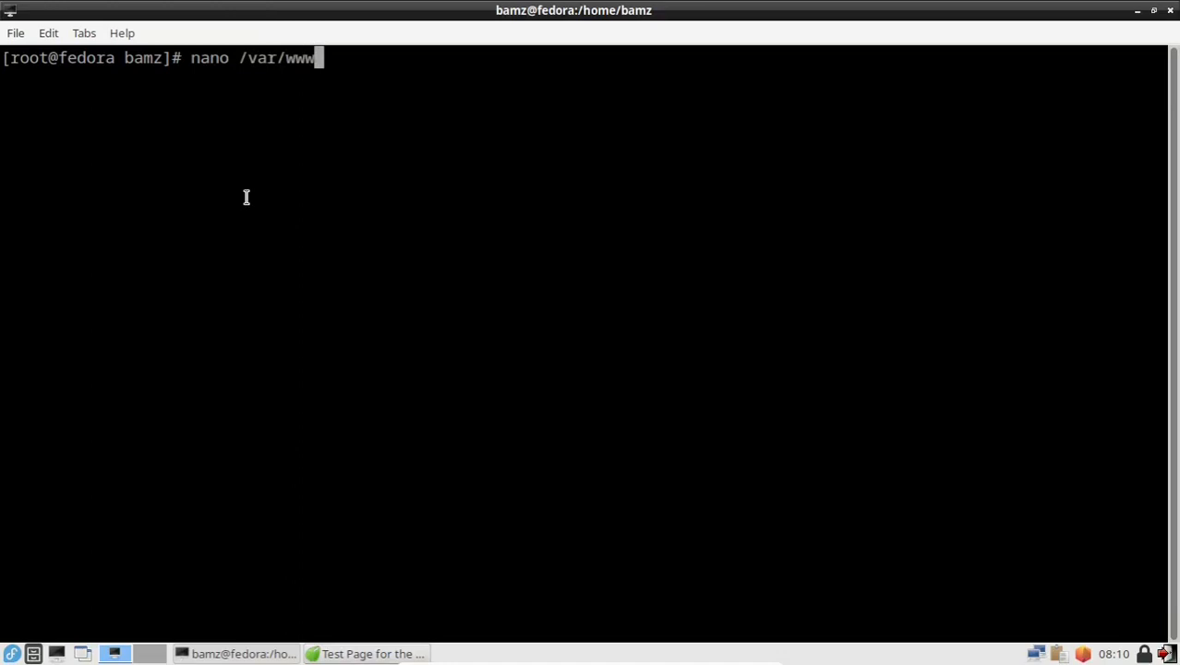
type("/html/")
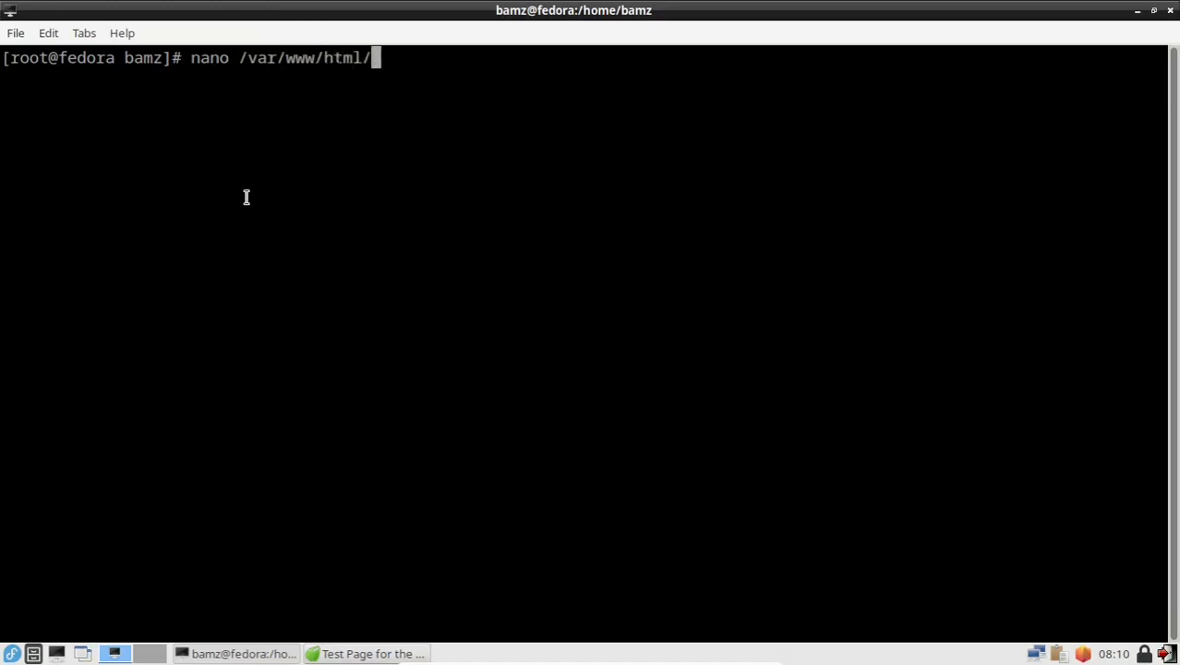
type("test.php")
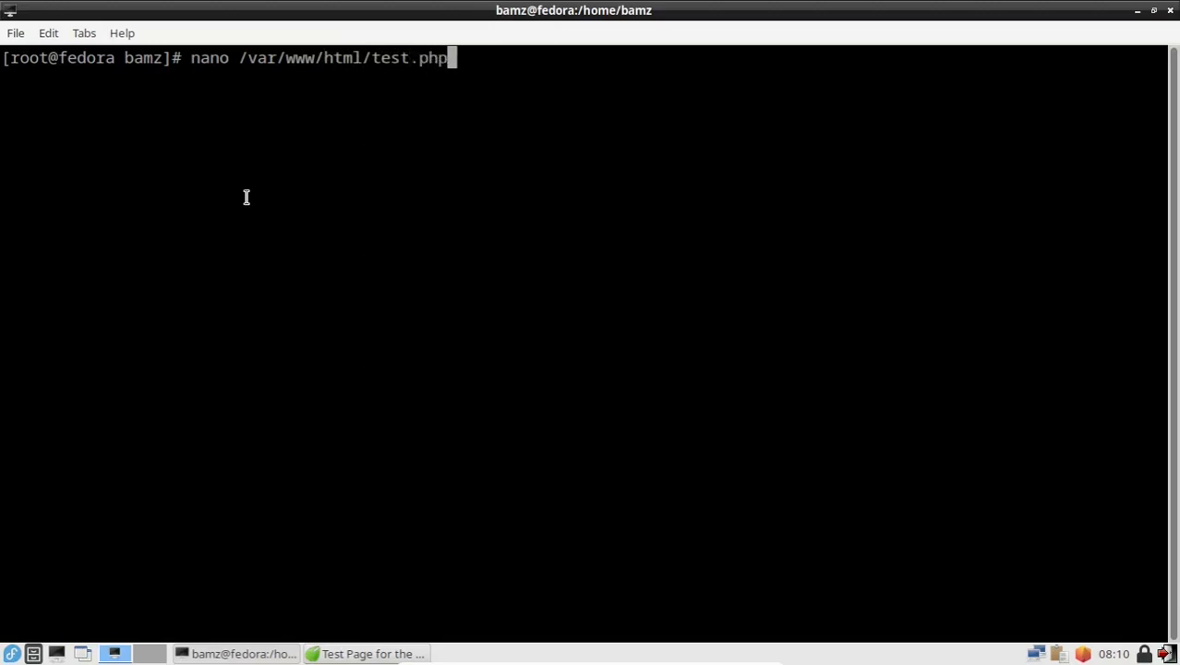
key("Return")
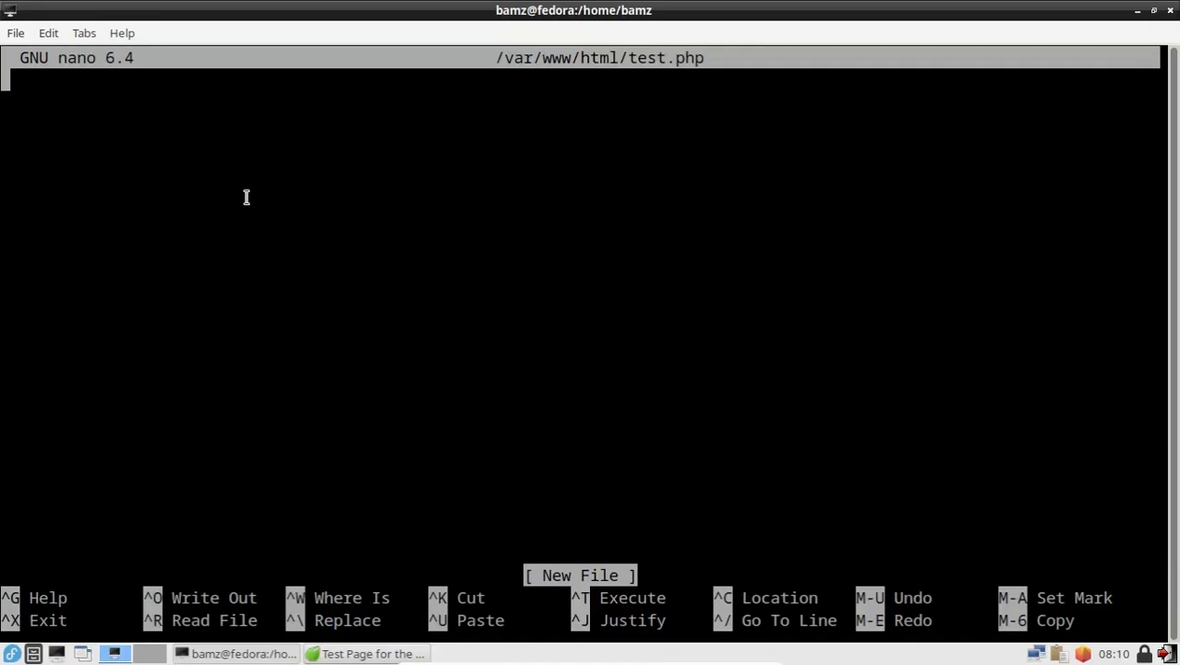
type("<?php")
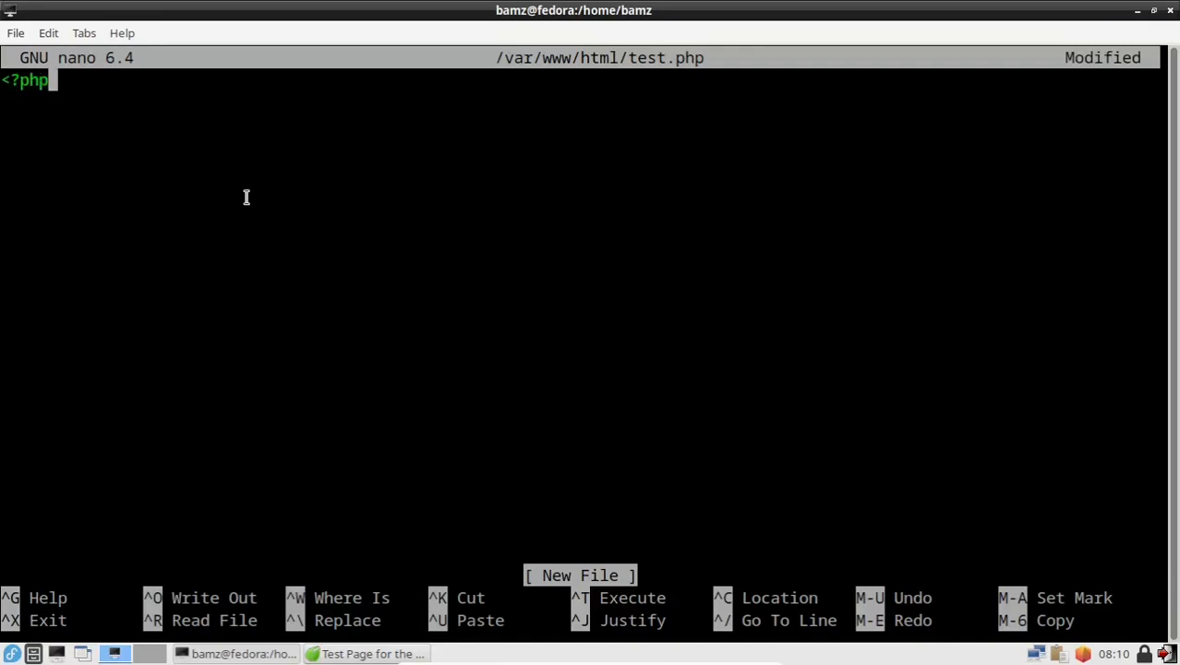
key("Return")
Step: Add a phpinfo() line and the closing ?> tag, then save and exit nano
type("phpinfo")
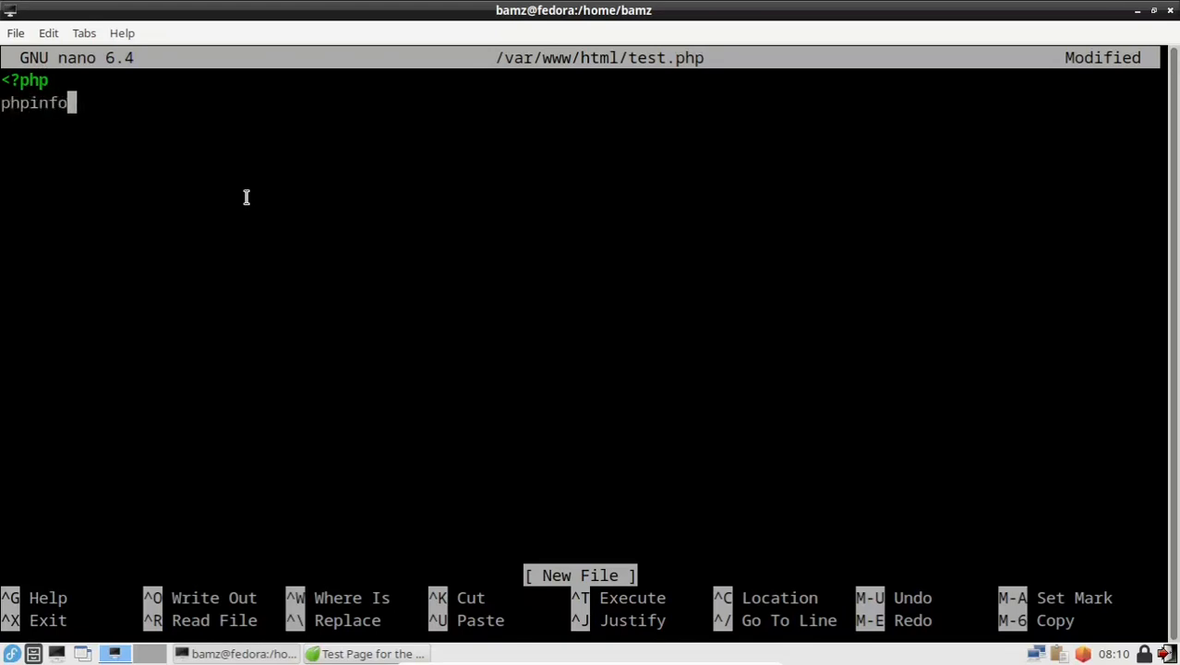
type("()")
key("Return")
type("?>")
key("ctrl+x")
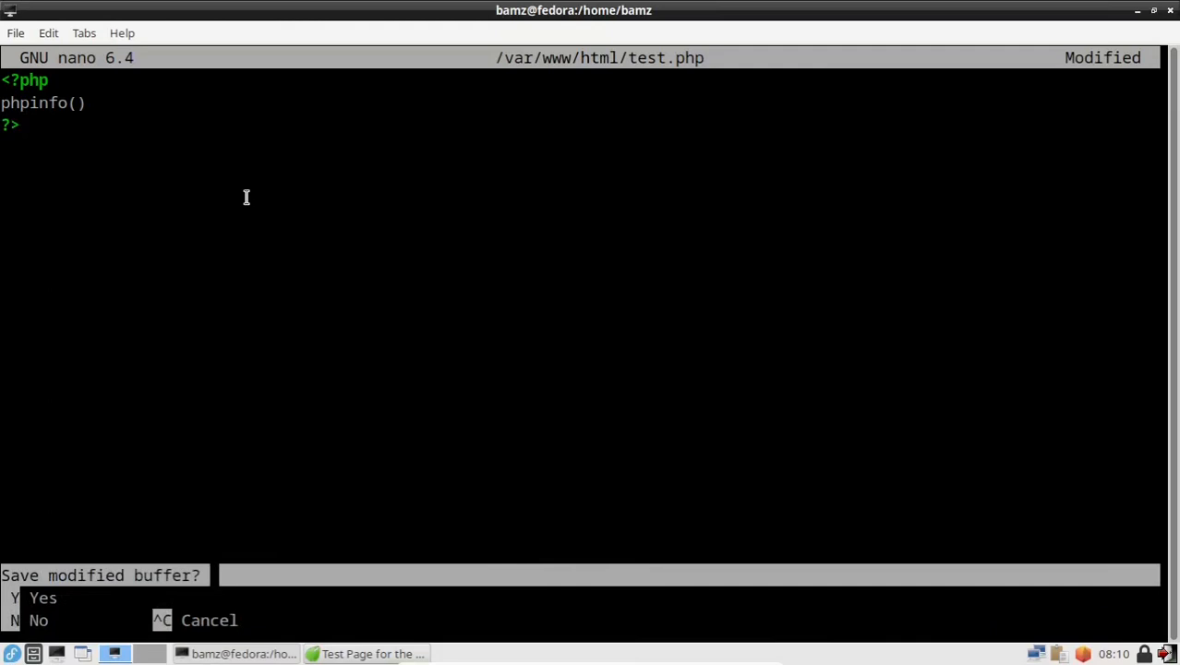
key("y")
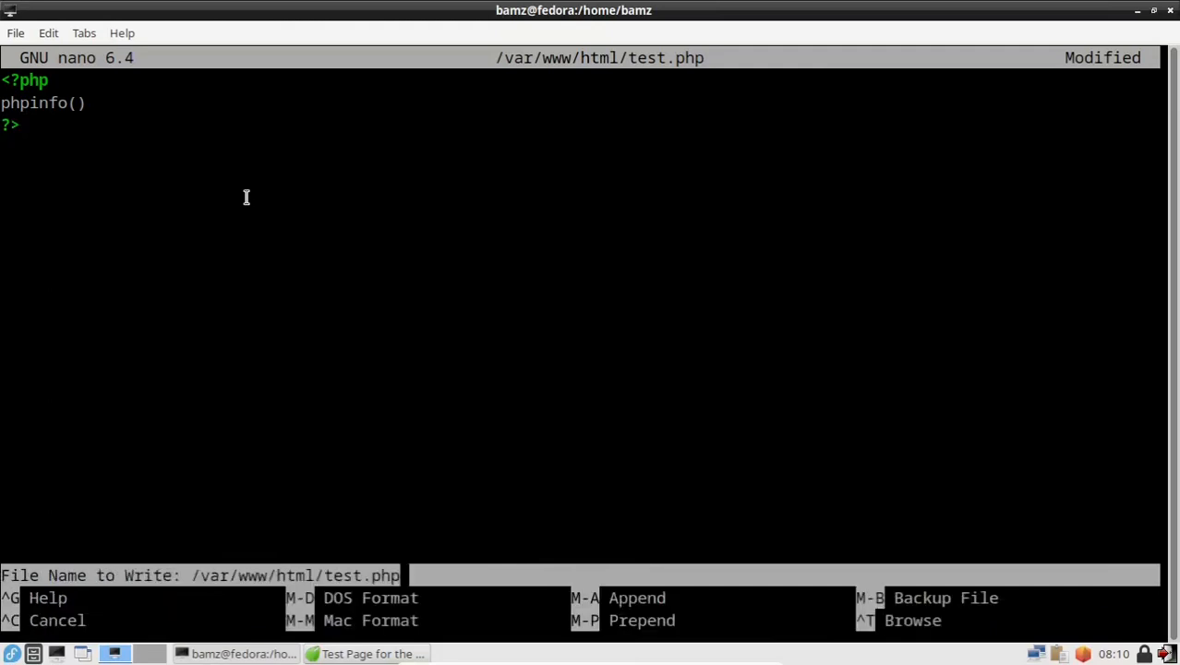
key("Return")
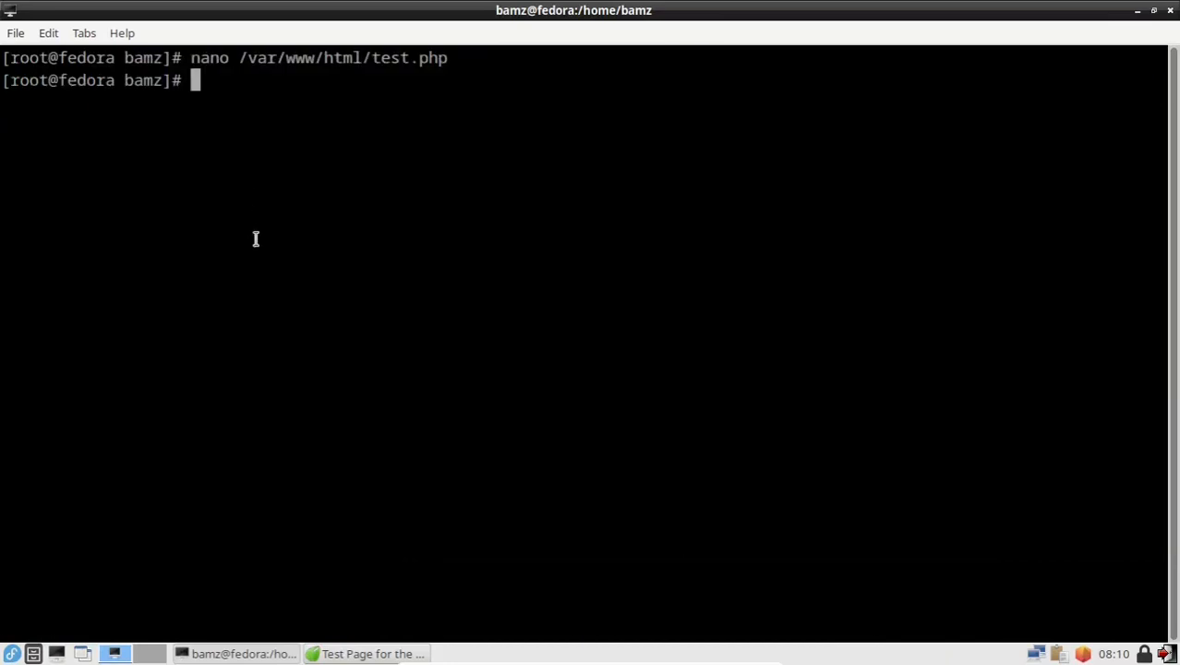
Step: Load localhost/test.php in the browser, which still shows the raw PHP source
left_click(367, 654)
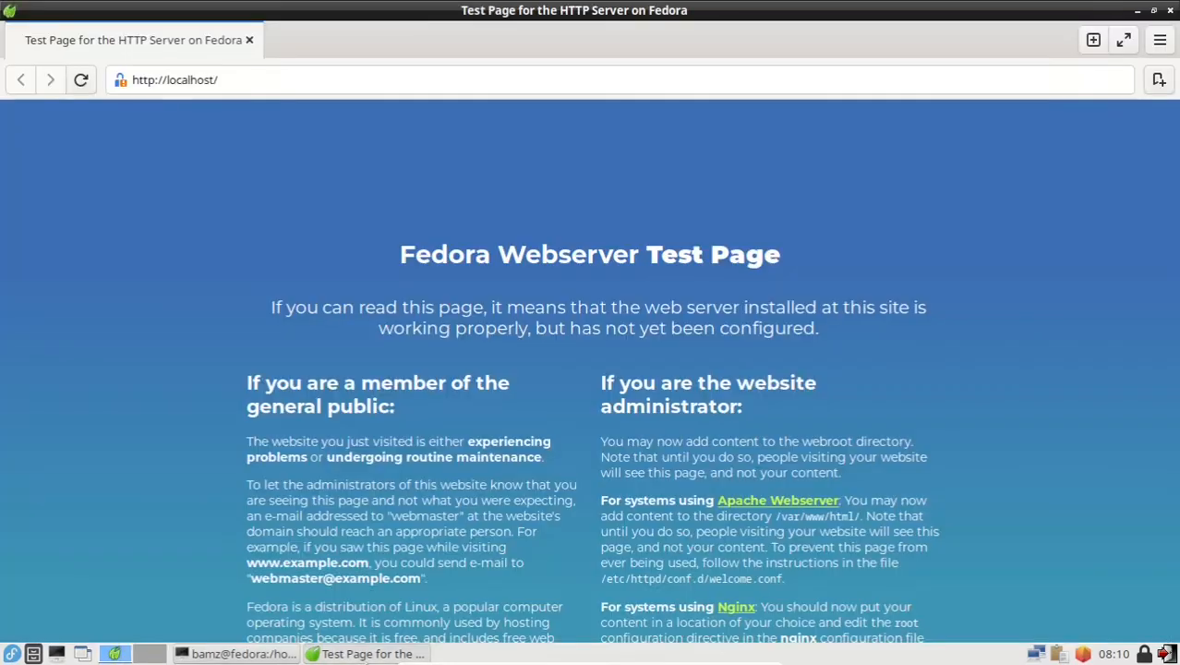
left_click(247, 83)
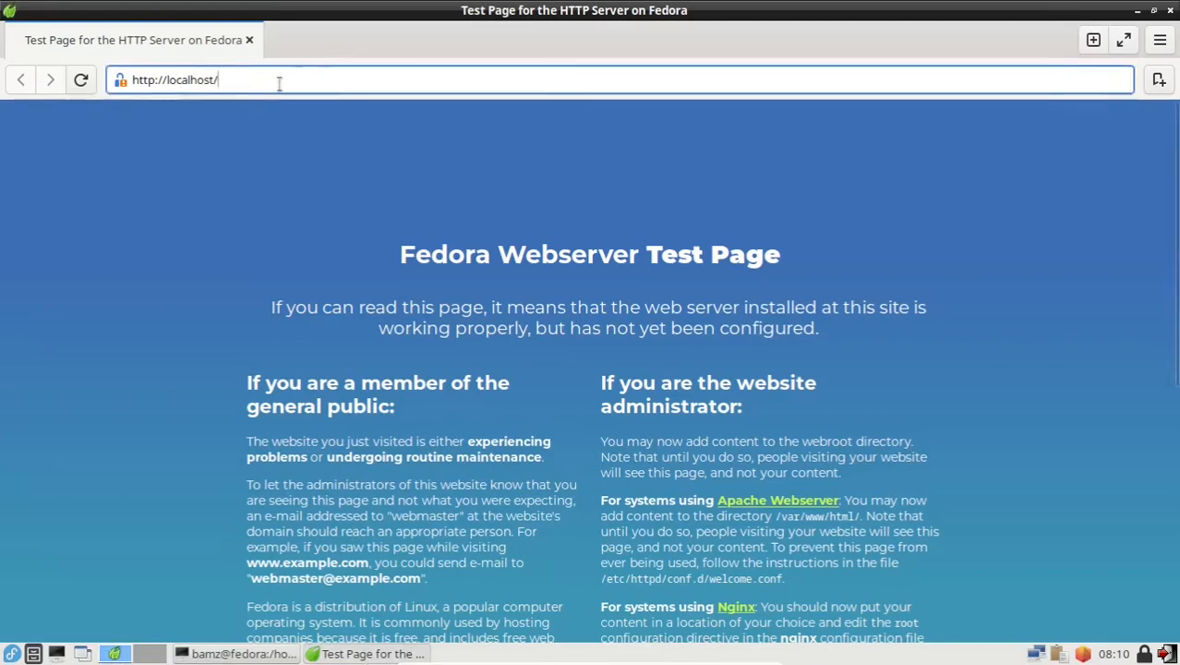
type("test")
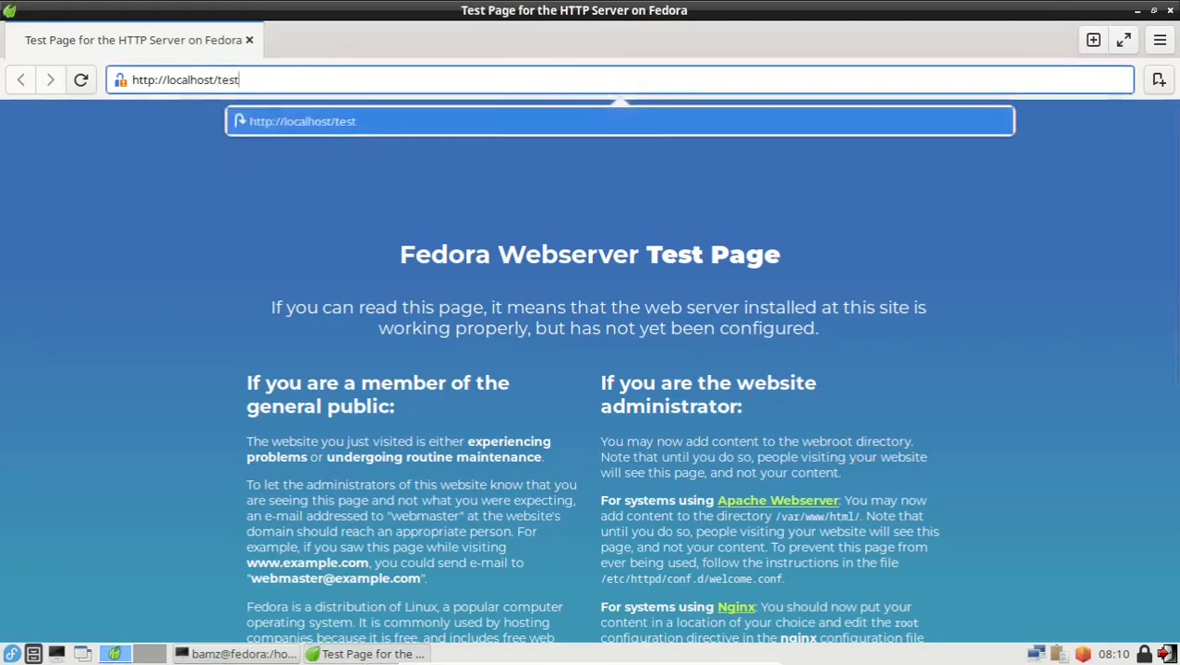
type(".php")
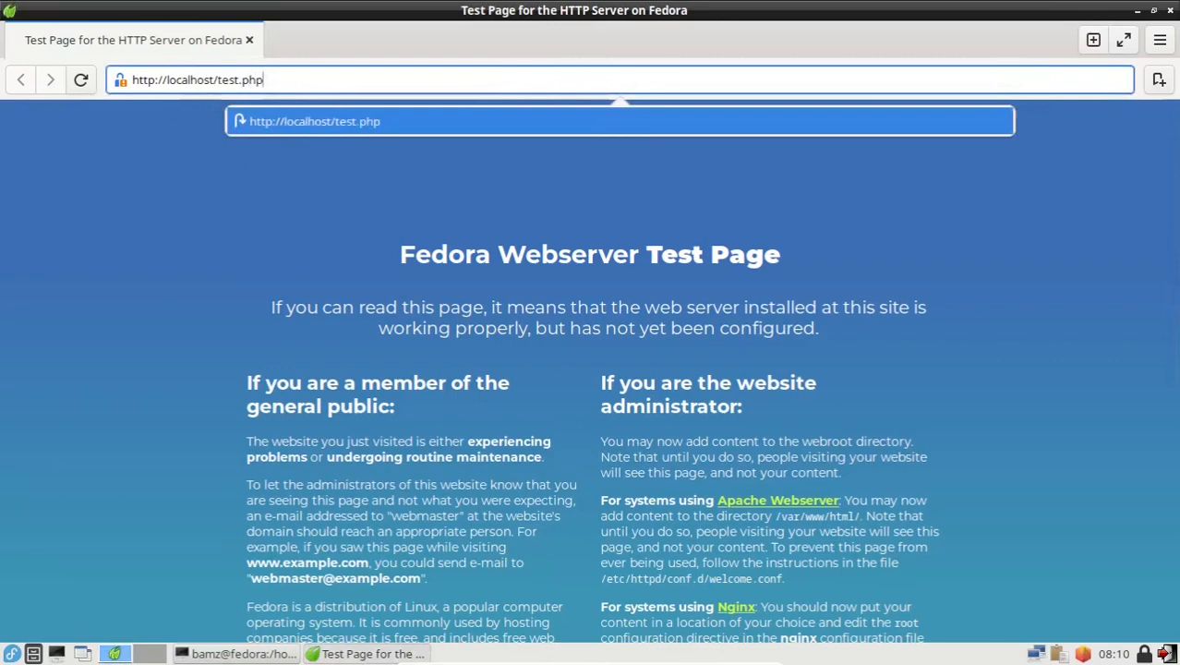
key("Return")
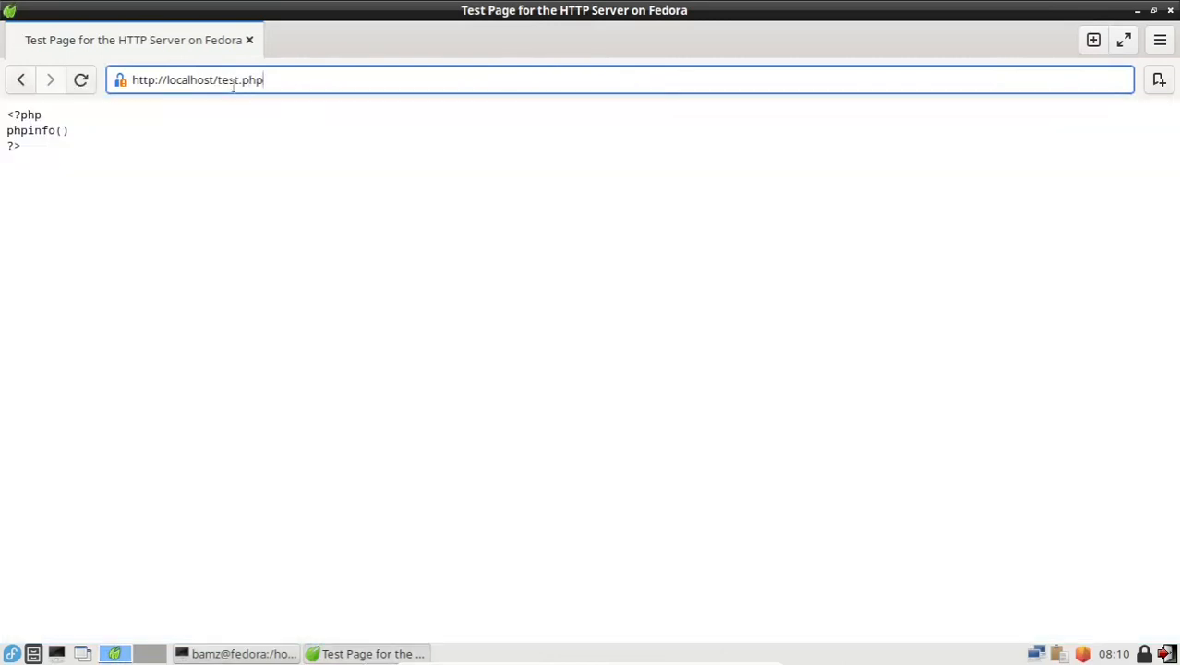
left_click_drag(40, 153, 2, 116)
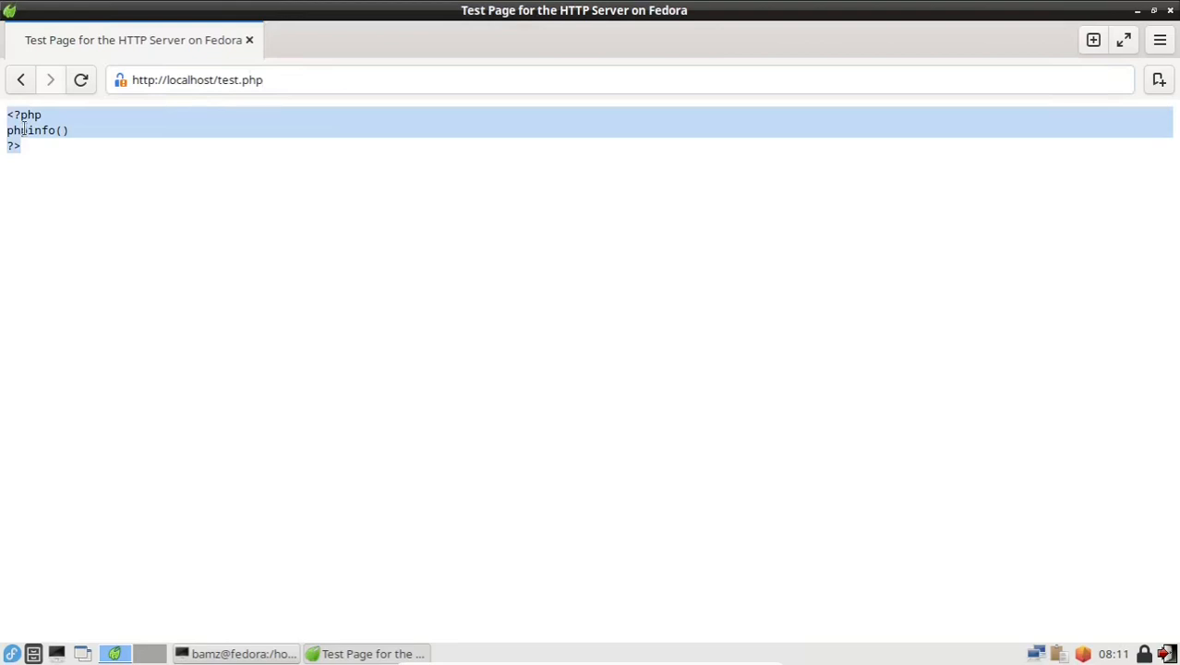
Step: Run systemctl restart httpd, then reload test.php so the PHP 8.1.15 phpinfo page renders
left_click(258, 651)
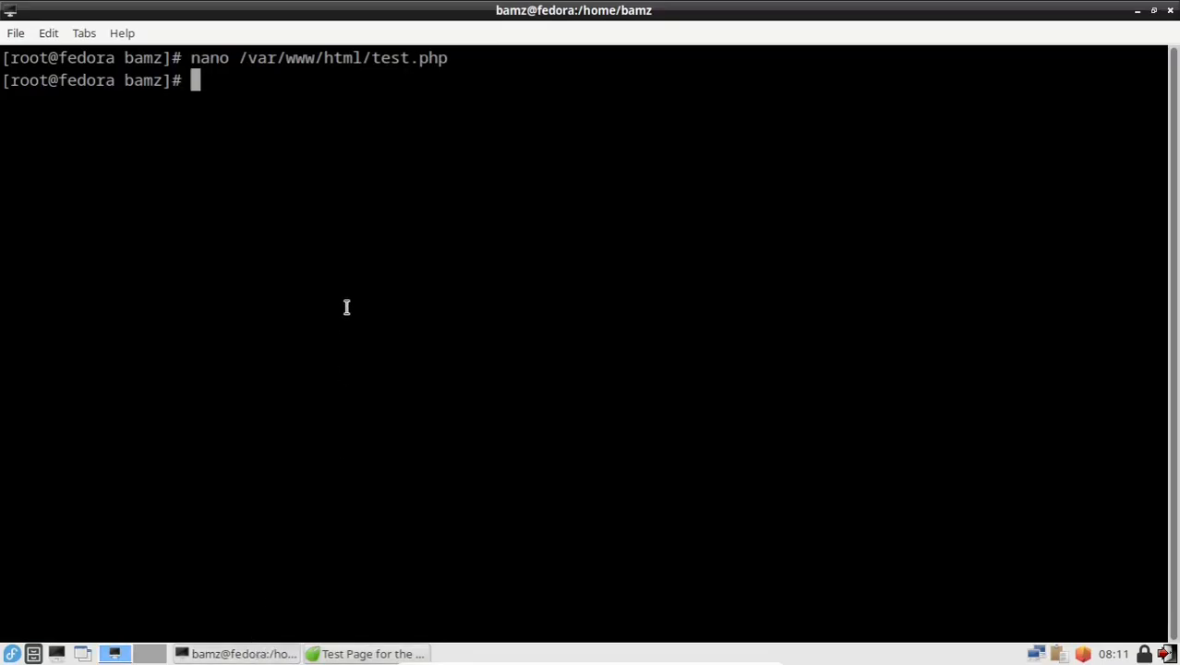
type("systemc")
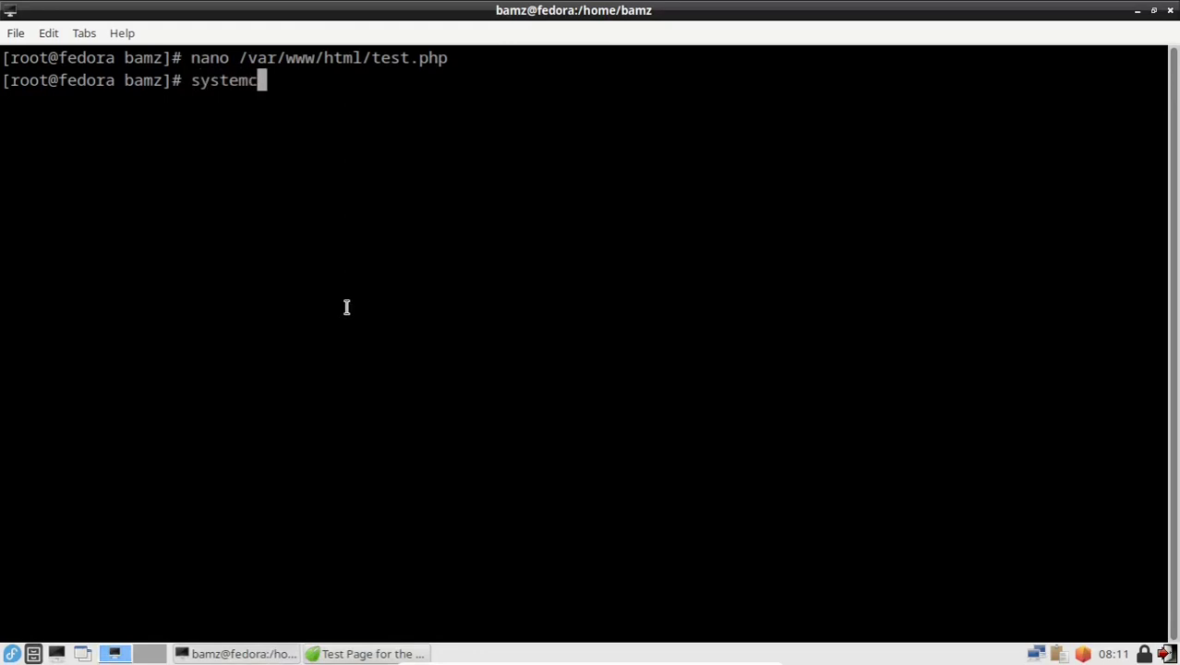
type("tl r")
type("es")
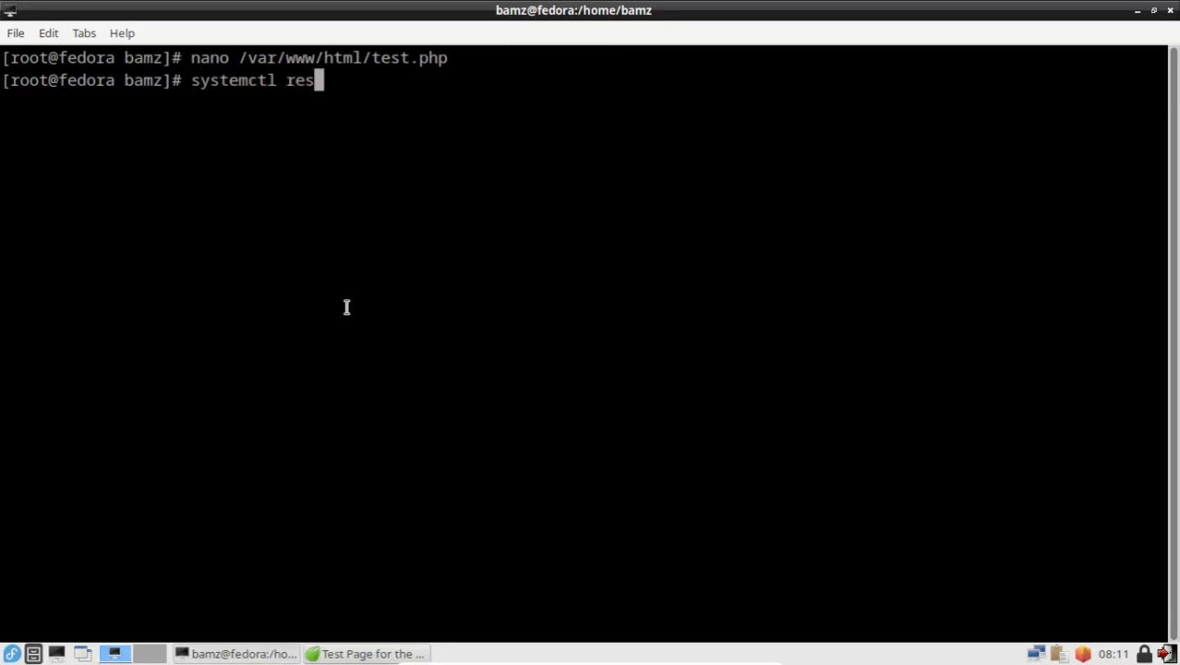
type("tart httpd")
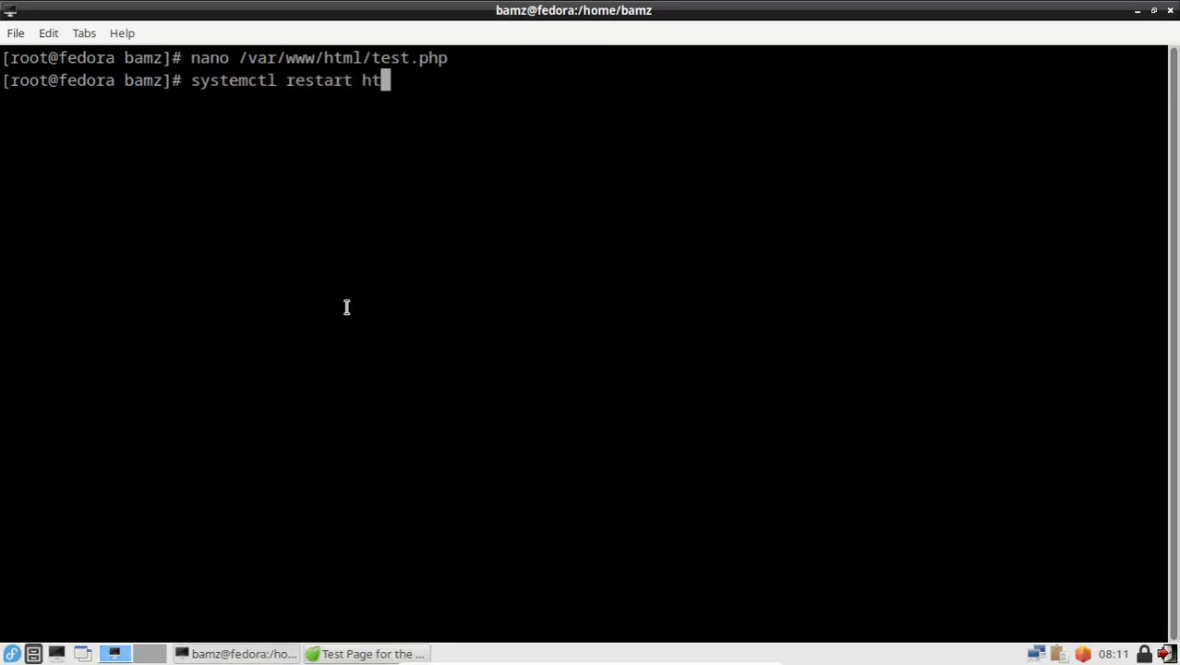
key("BackSpace")
type("d")
key("Return")
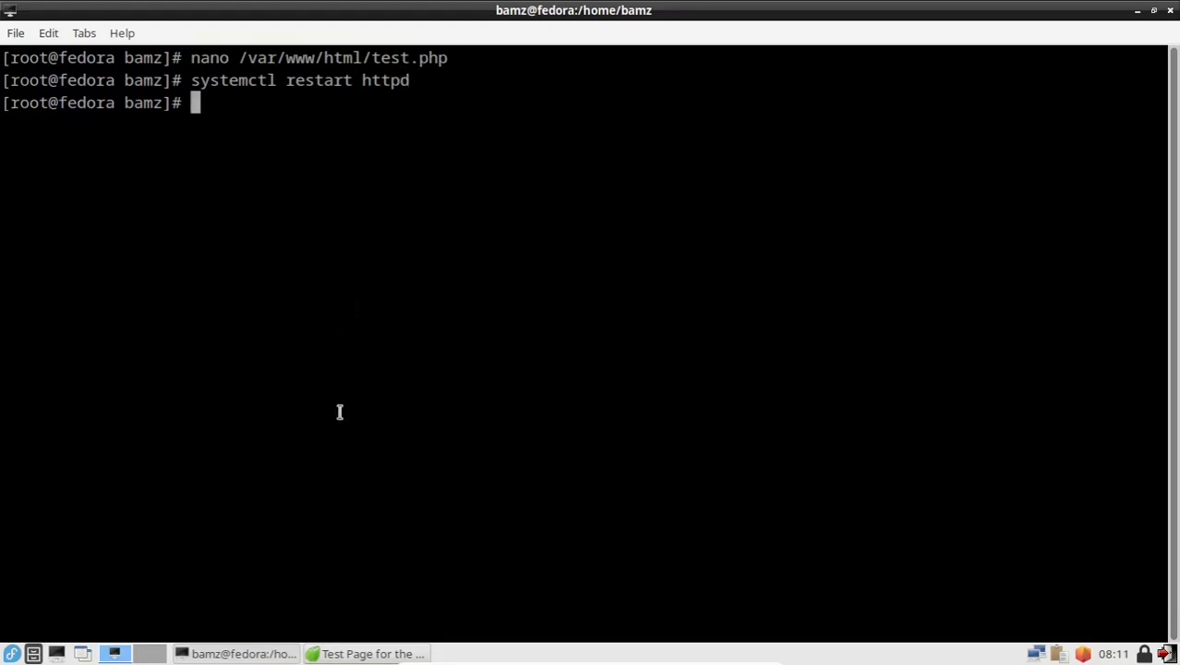
left_click(376, 654)
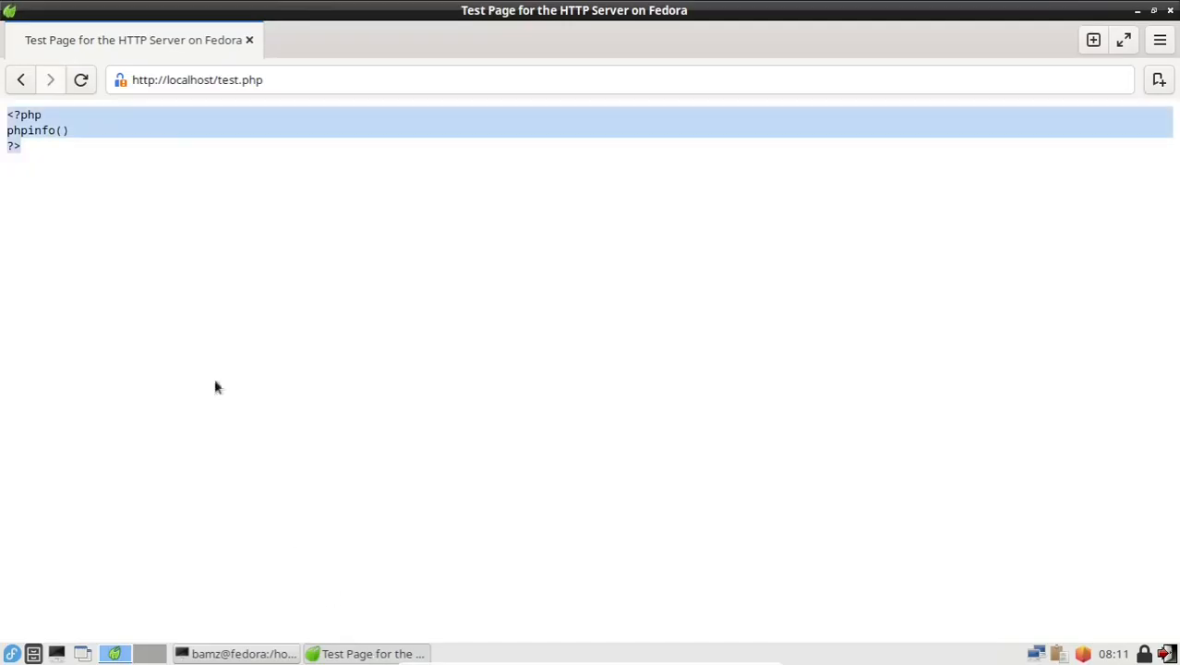
left_click(82, 81)
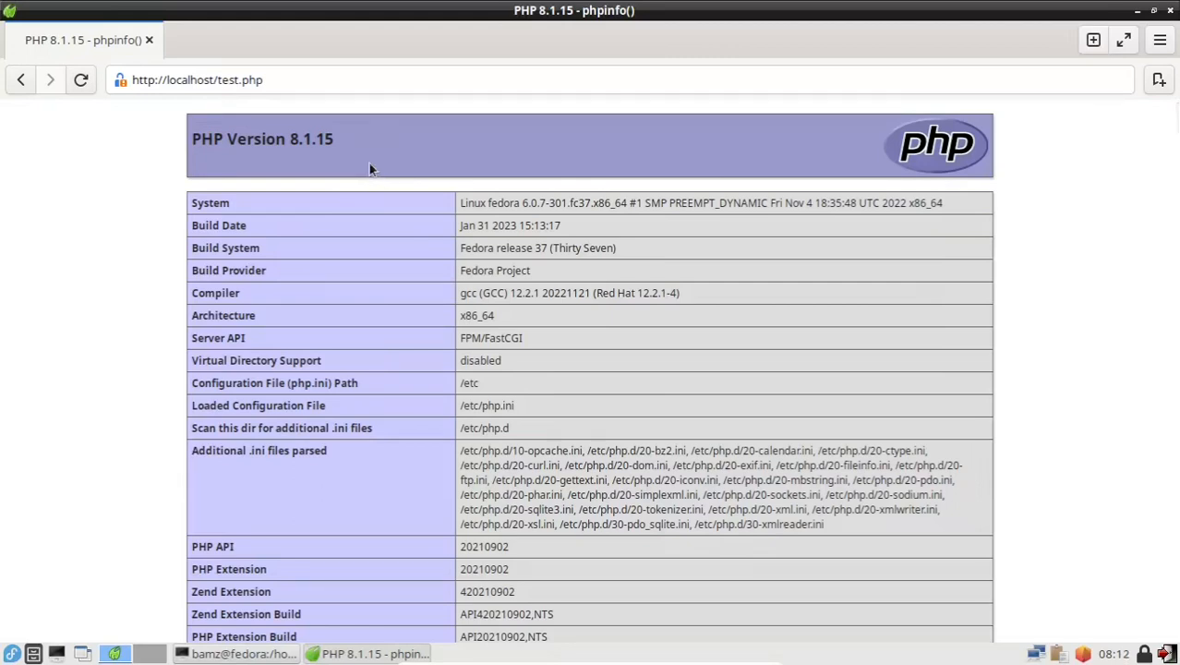
left_click(258, 653)
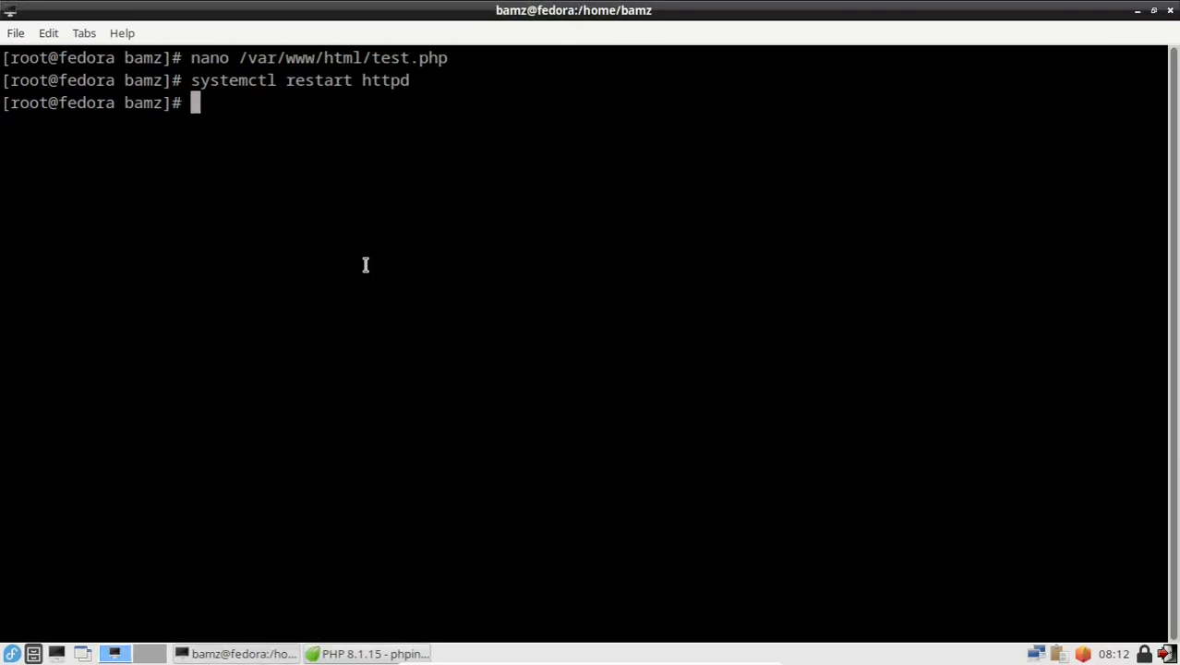
Step: Install phpMyAdmin with dnf, accepting the 9 packages
type("dnf insta")
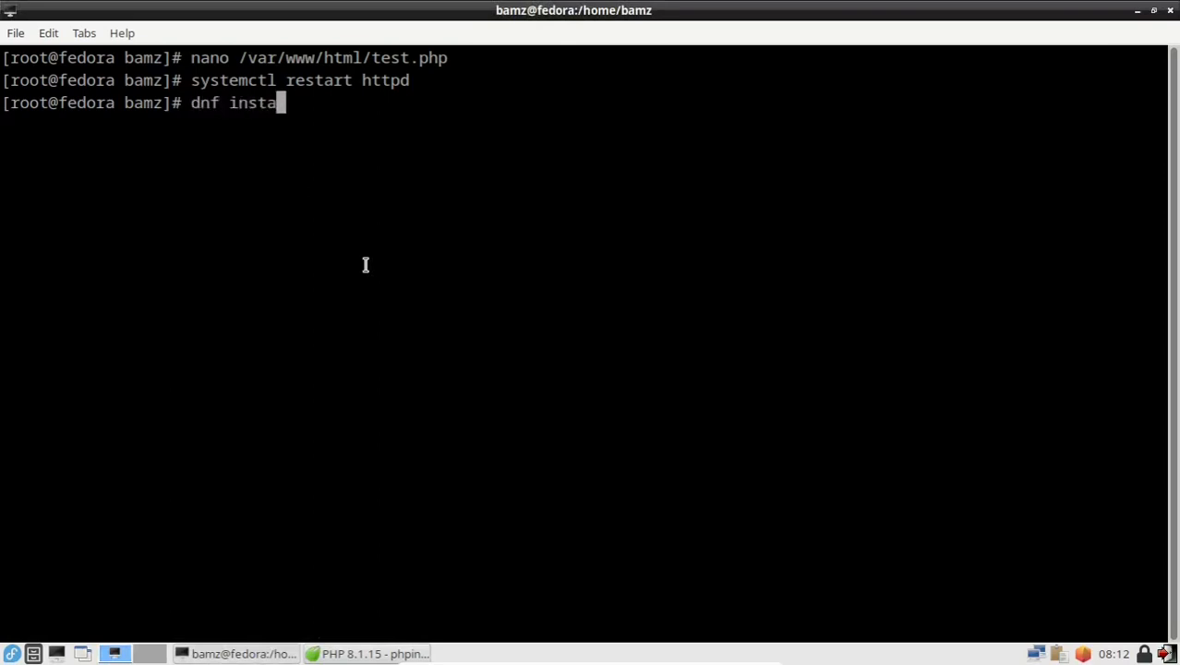
type("ll phpmyad")
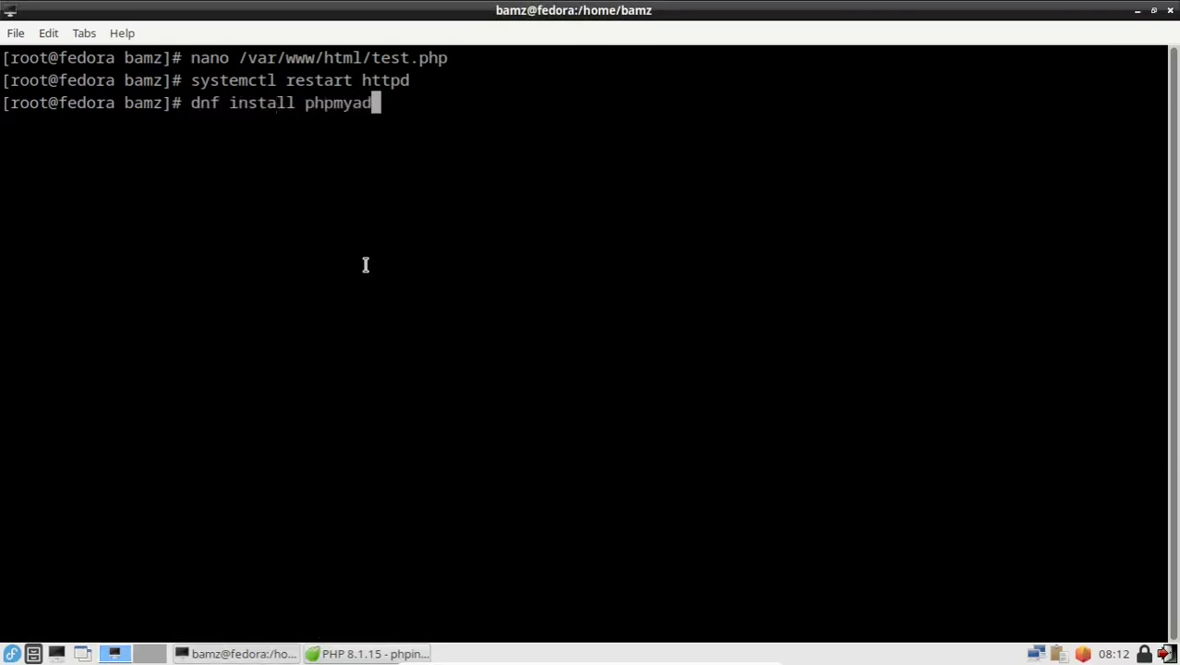
type("min")
key("Return")
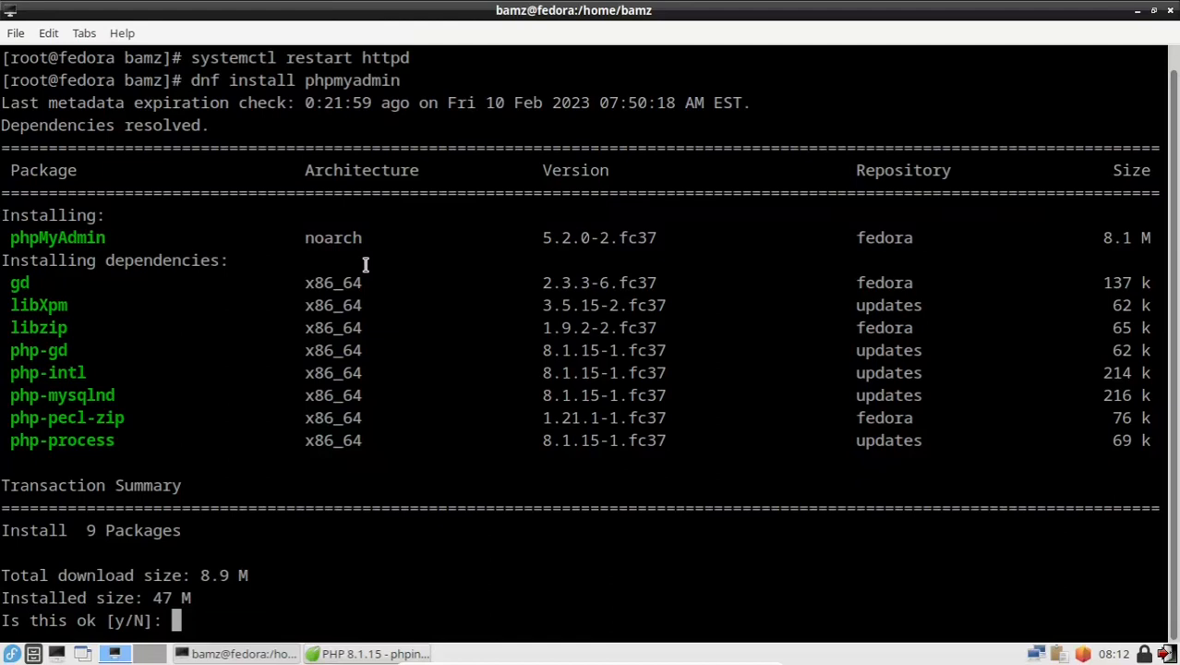
type("y")
key("Return")
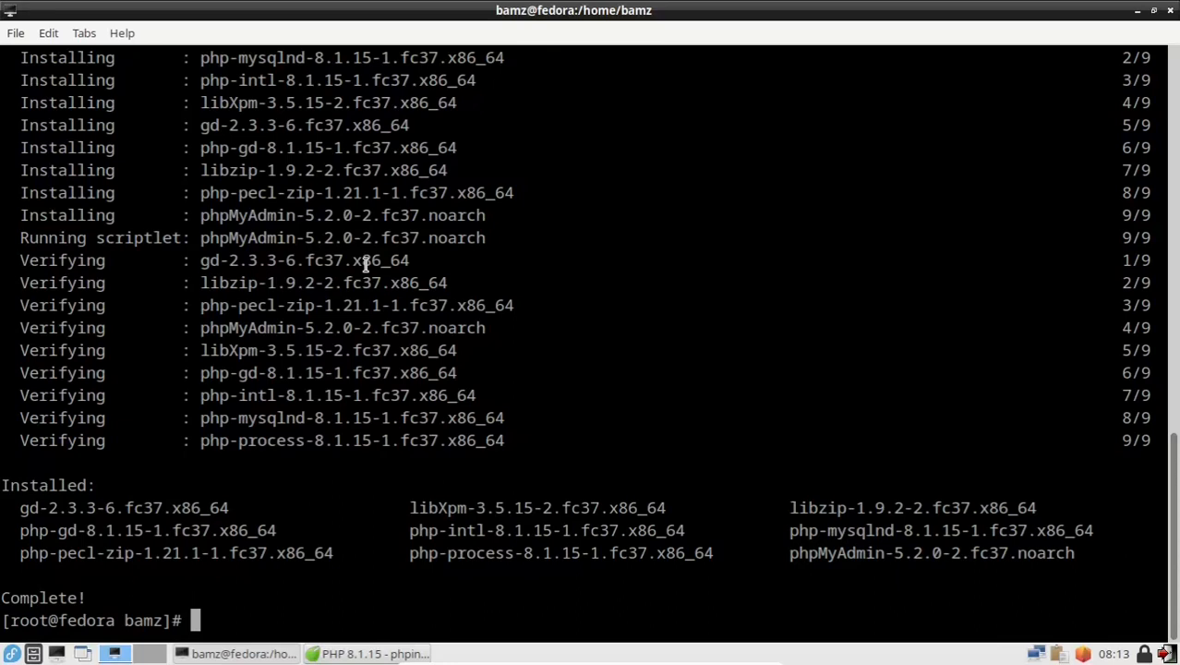
Step: Restart httpd with systemctl and return to the browser
type("system")
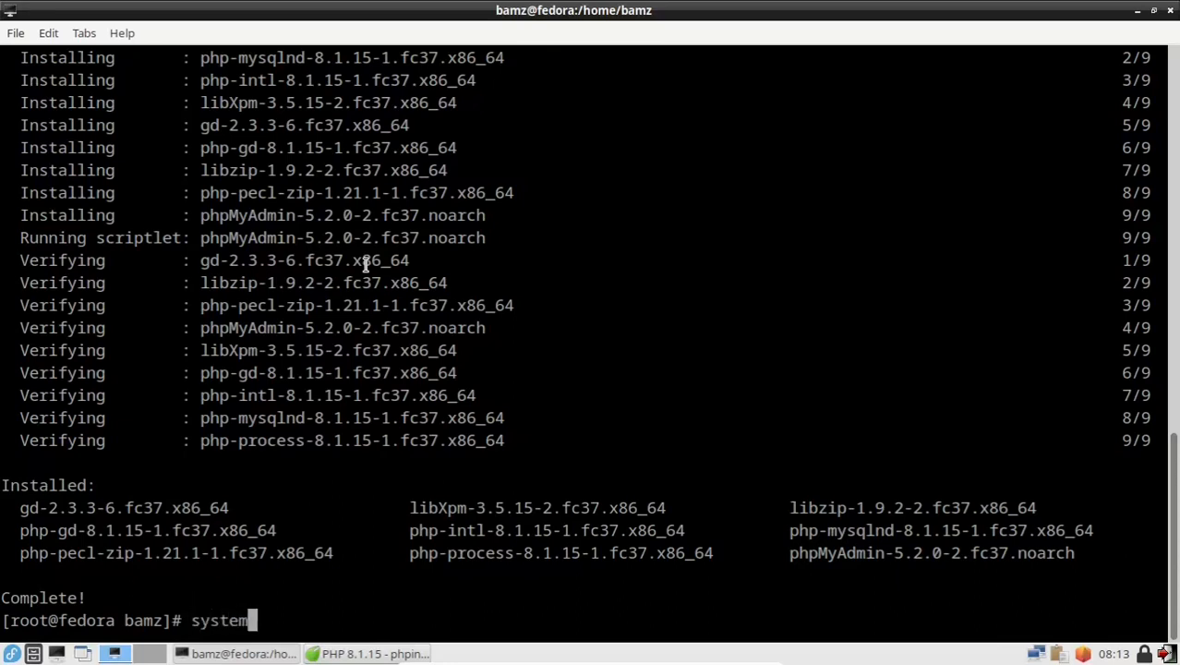
type("ctl restart ")
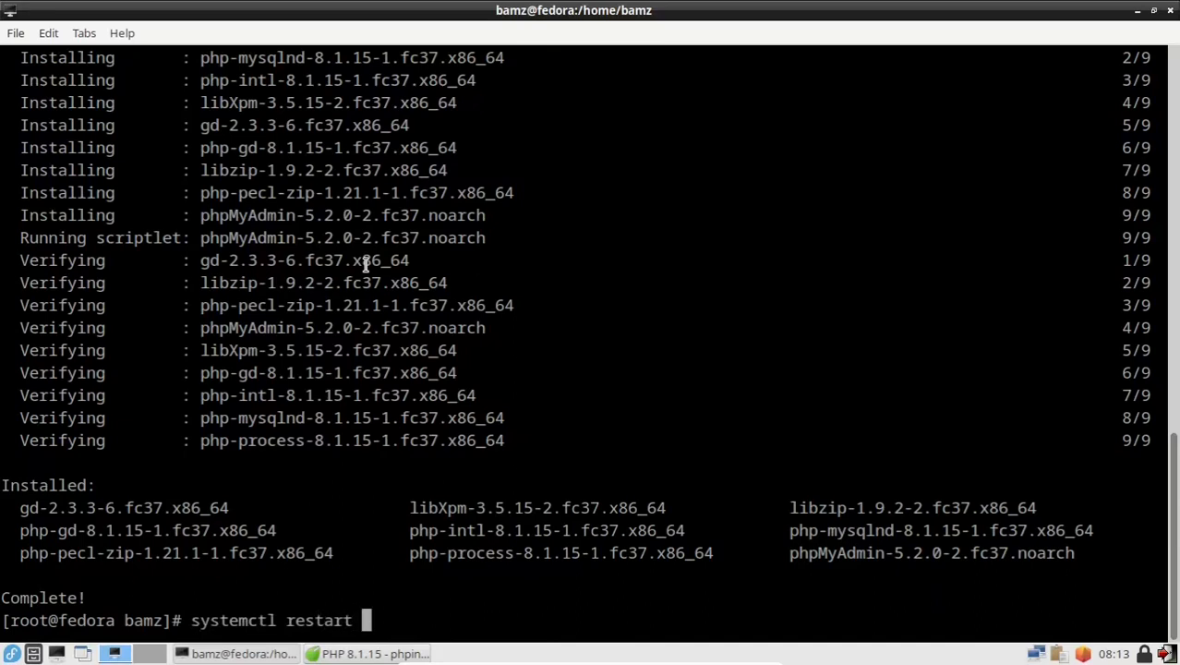
type("httpd")
key("Return")
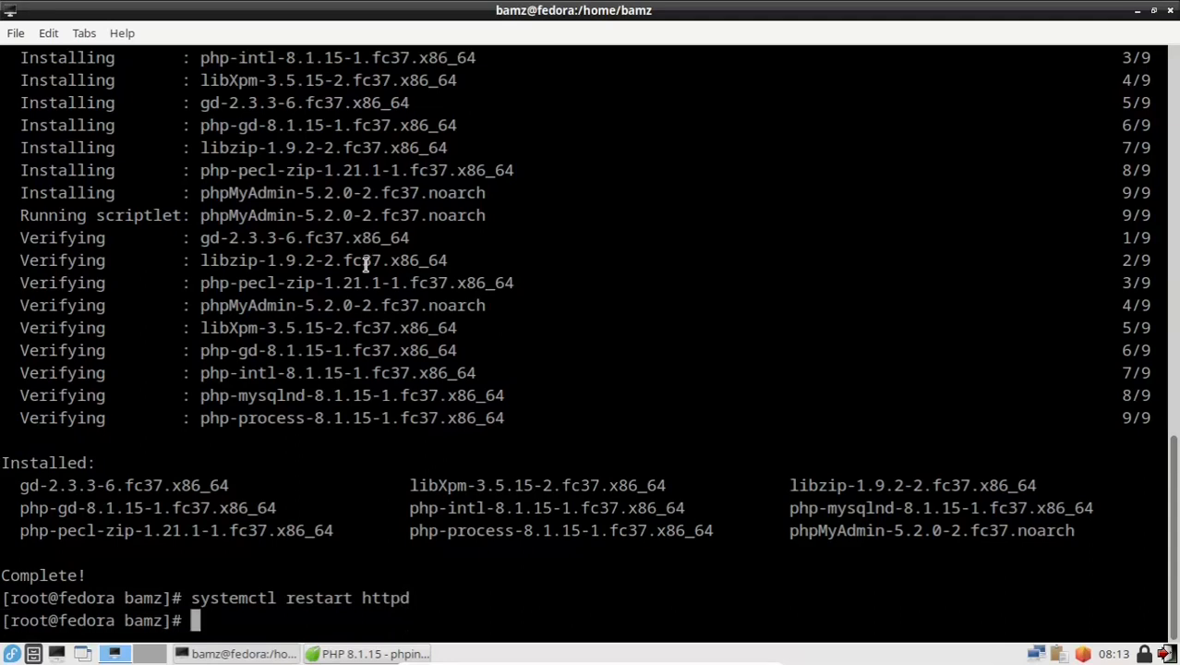
left_click(361, 653)
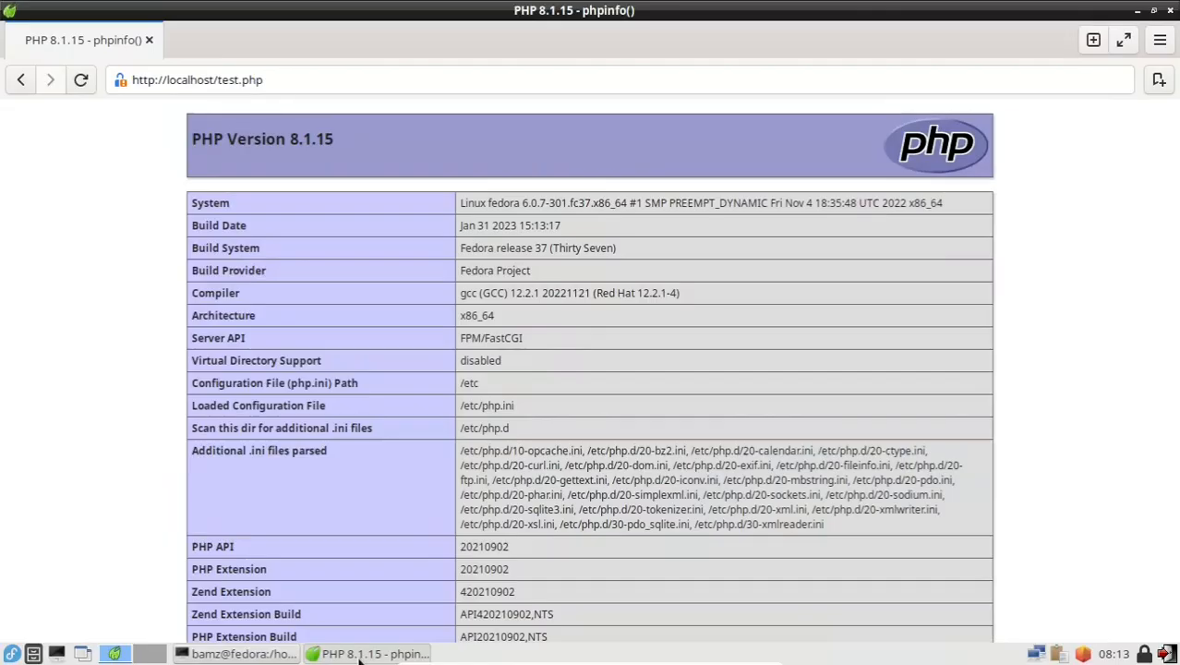
Step: Change the browser address to localhost/phpmyadmin and load it
left_click(214, 80)
left_click_drag(219, 79, 532, 128)
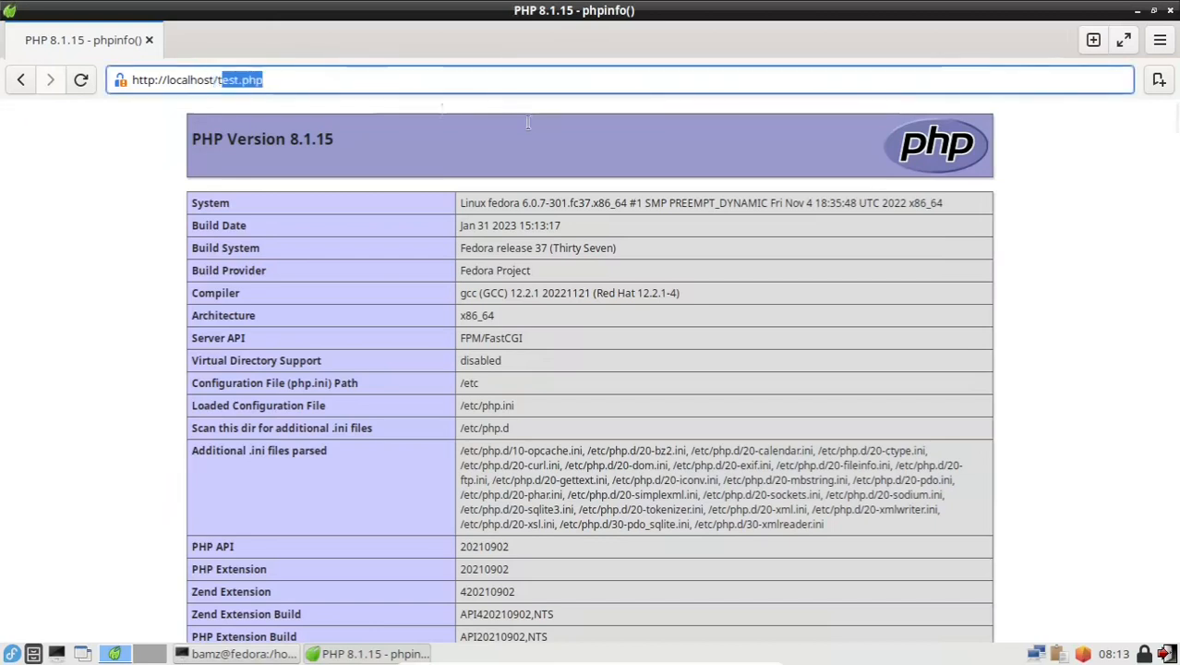
key("BackSpace")
key("BackSpace")
type("phpmy")
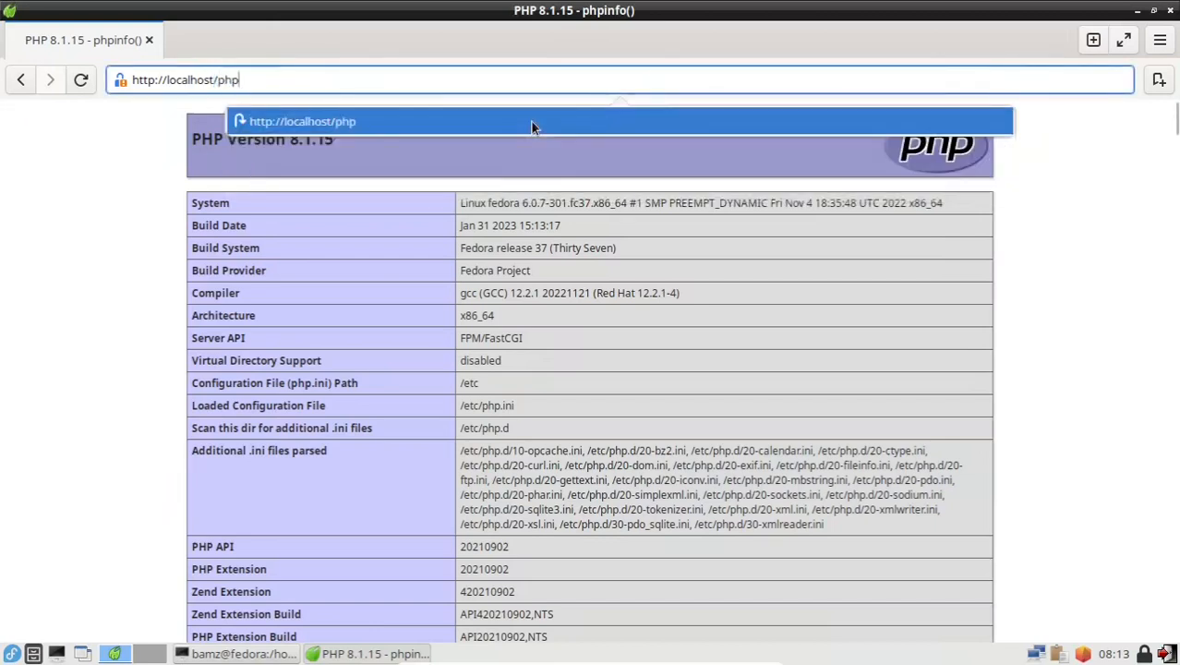
type("admin")
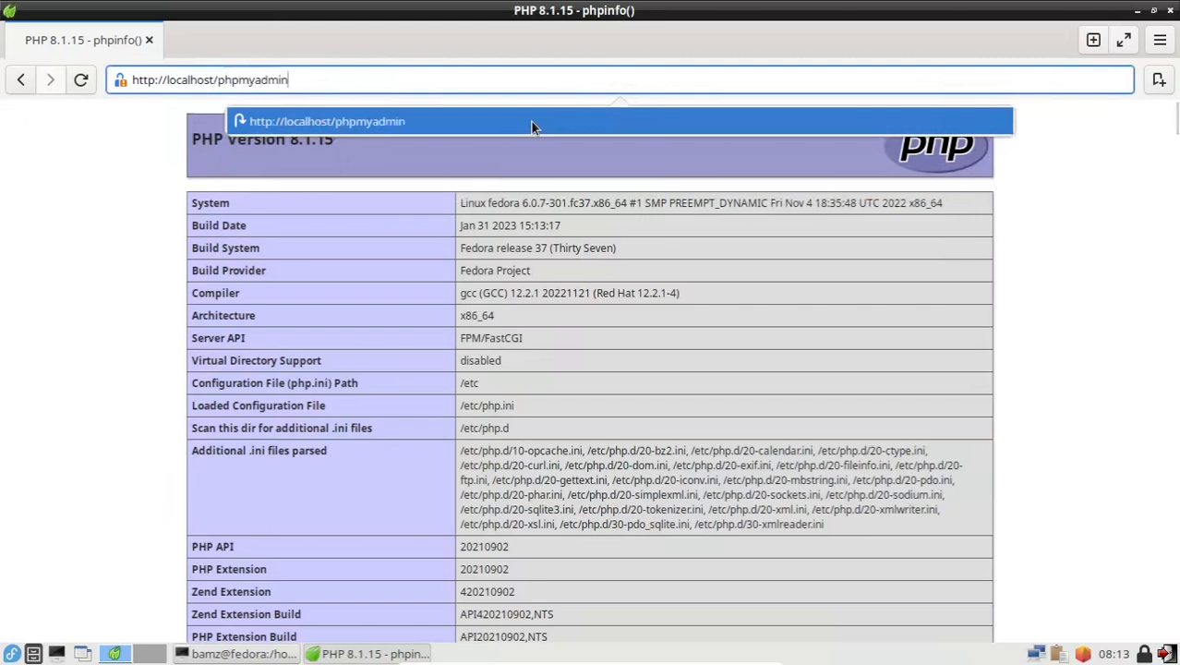
key("Return")
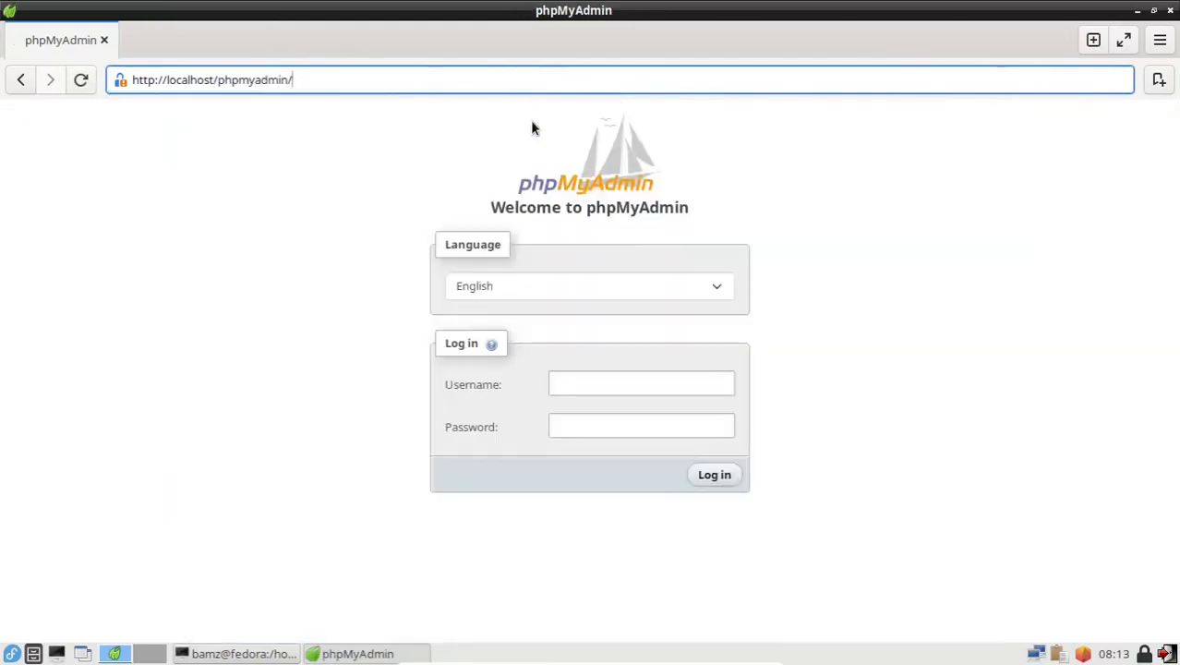
Step: Log in to phpMyAdmin as root with the account password
left_click(648, 386)
type("root")
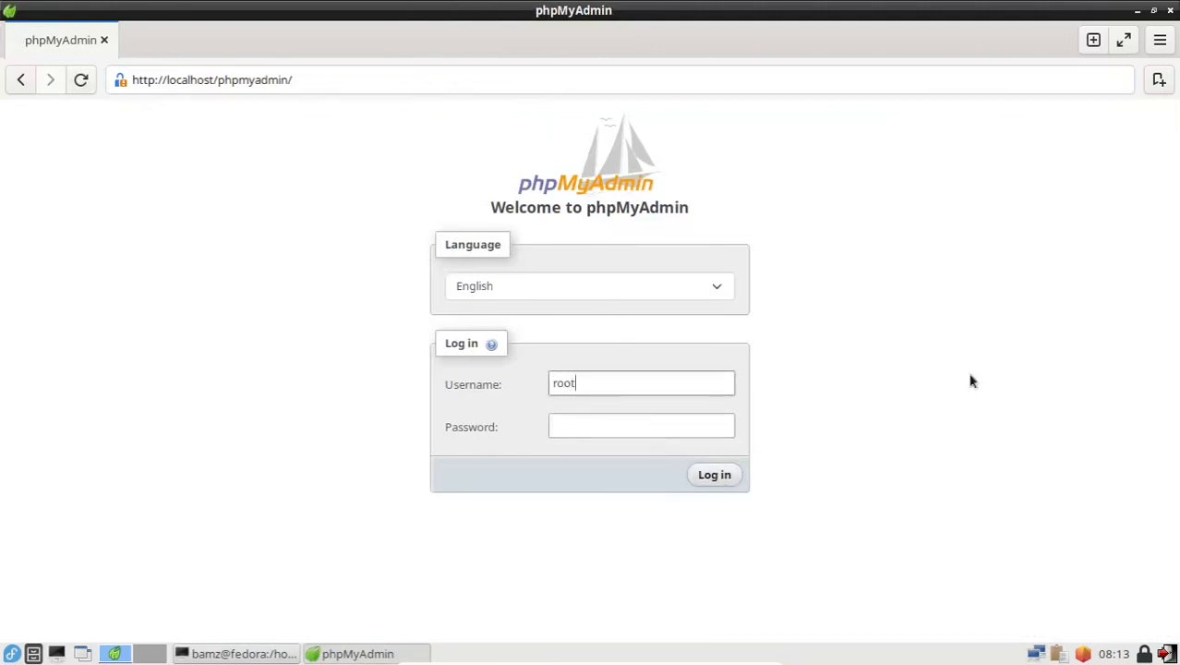
key("Tab")
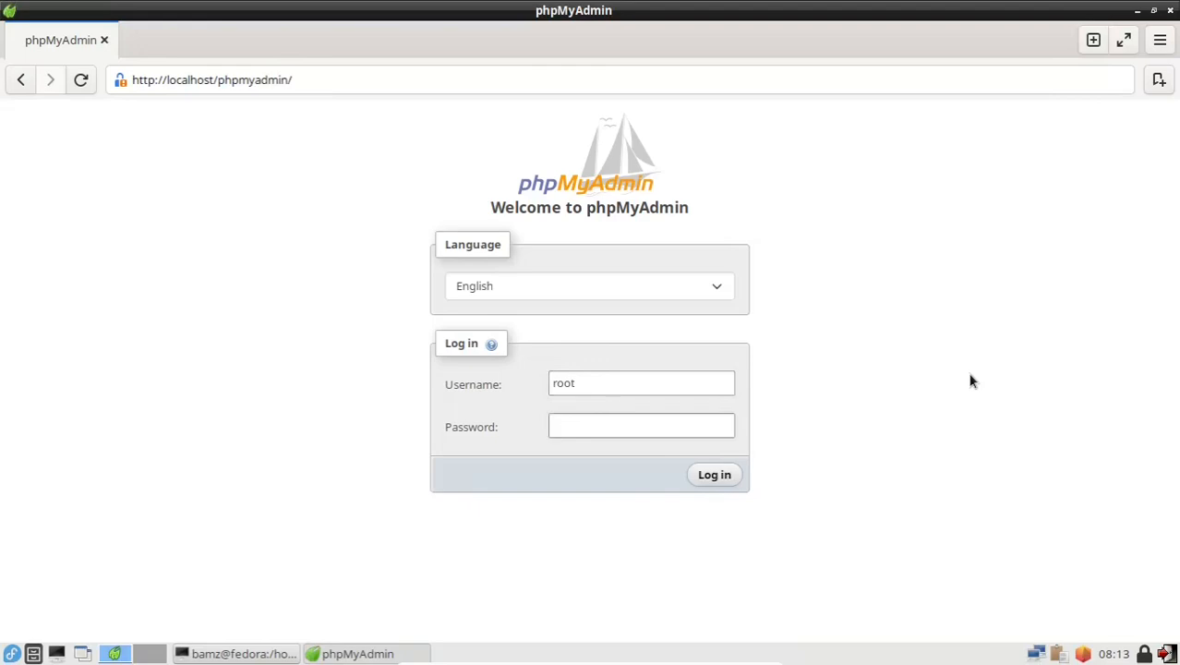
type("••••••••")
key("Return")
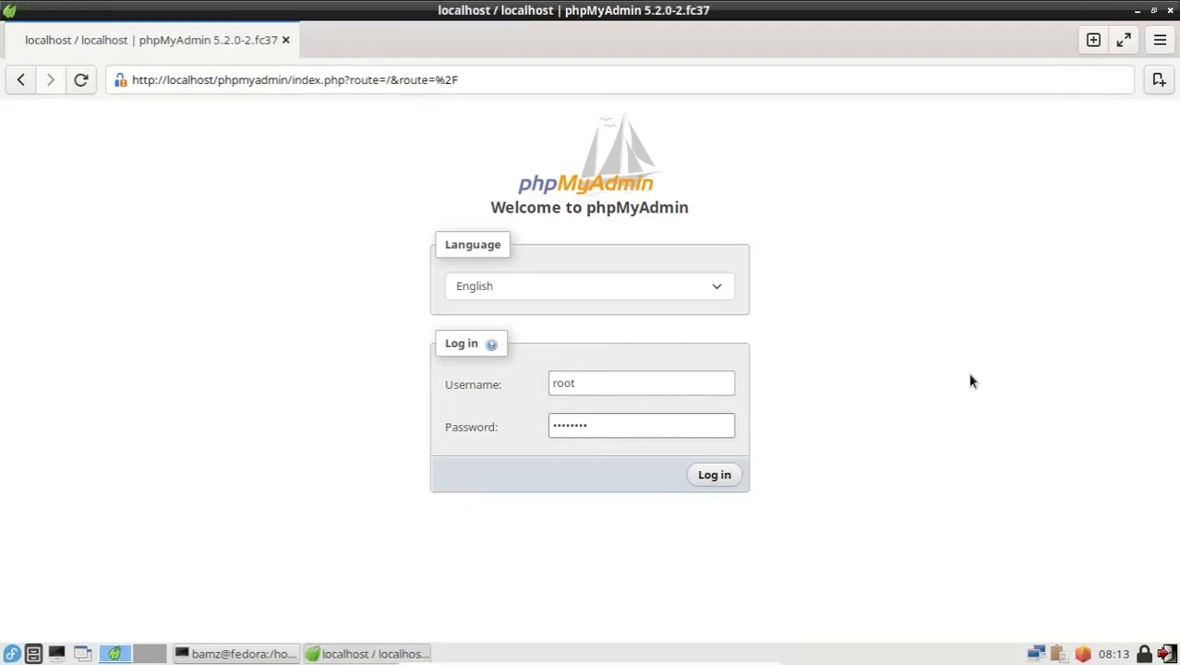